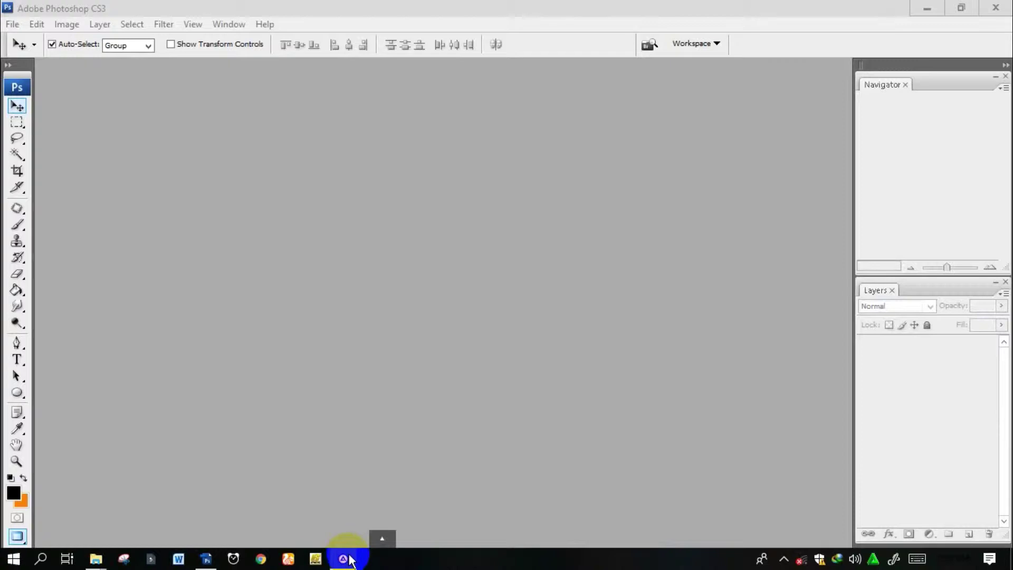
# Return to Photoshop, start opening an image and browse to the media (D:) drive
pyautogui.click(345, 558)
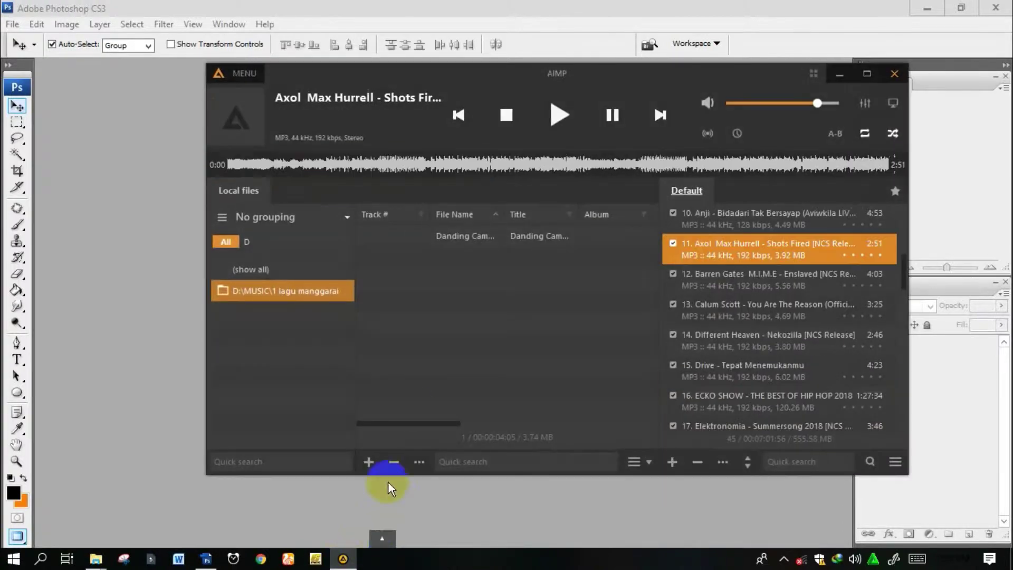
pyautogui.click(140, 194)
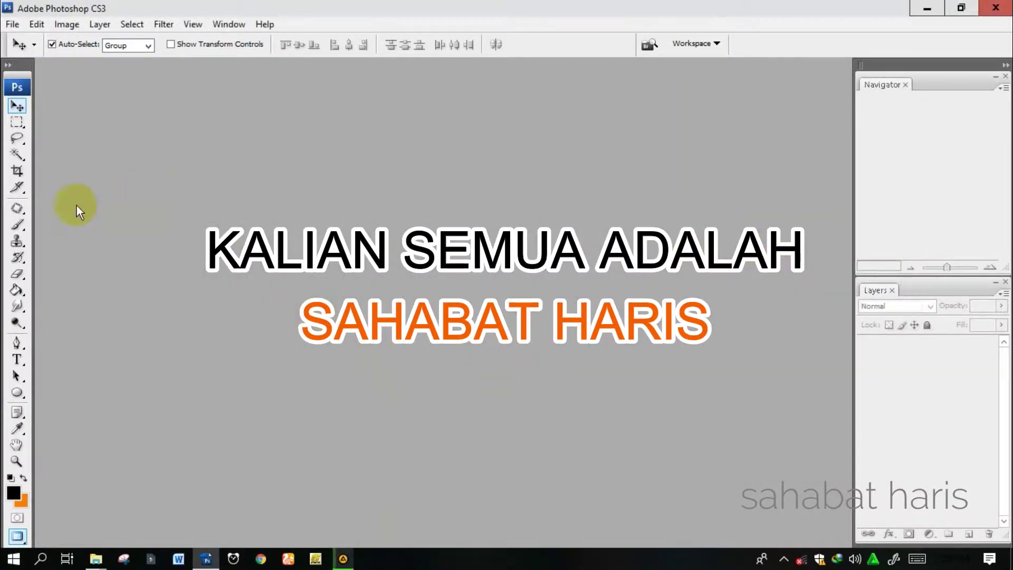
pyautogui.click(14, 30)
pyautogui.click(79, 54)
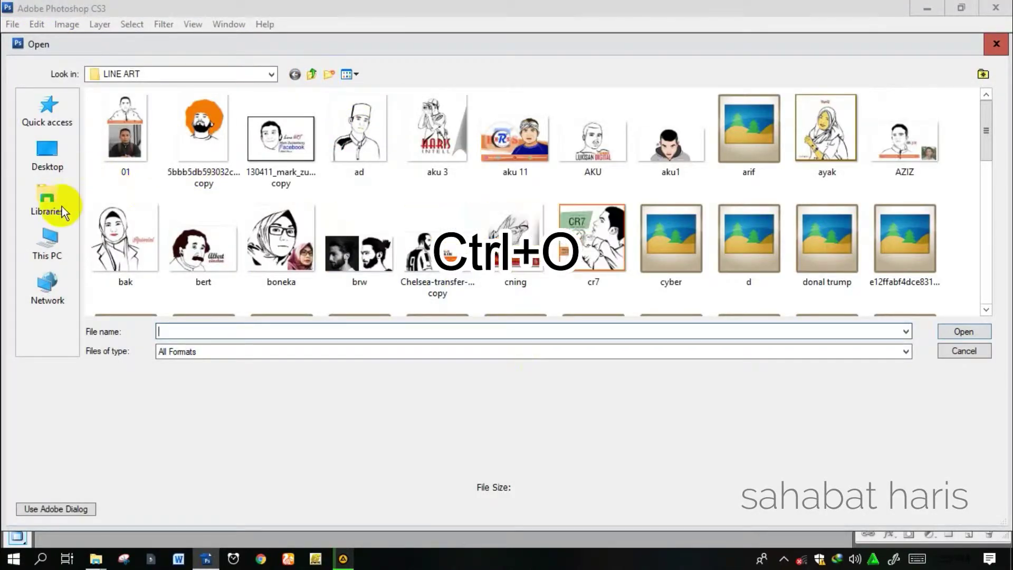
pyautogui.click(48, 236)
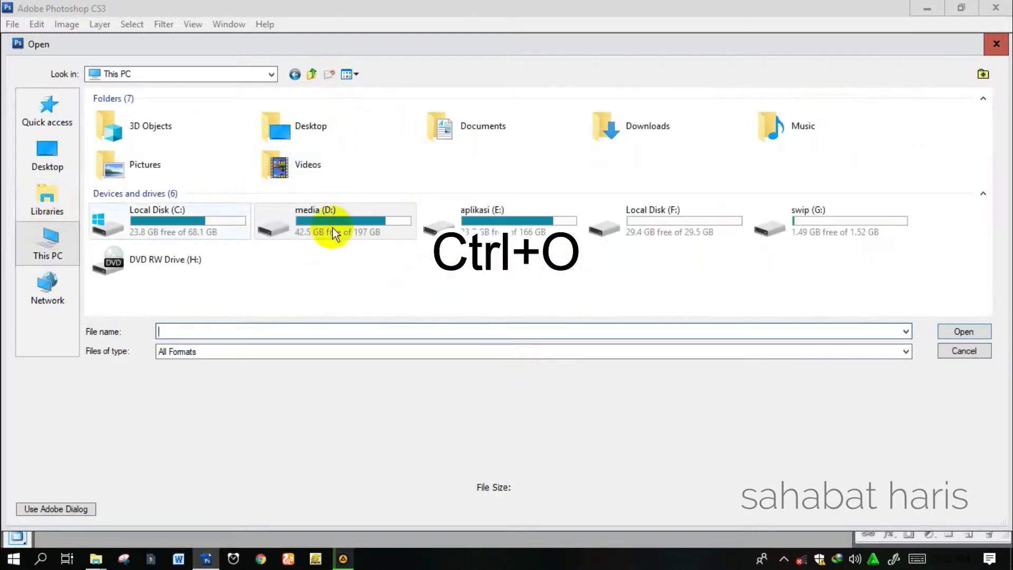
pyautogui.doubleClick(333, 232)
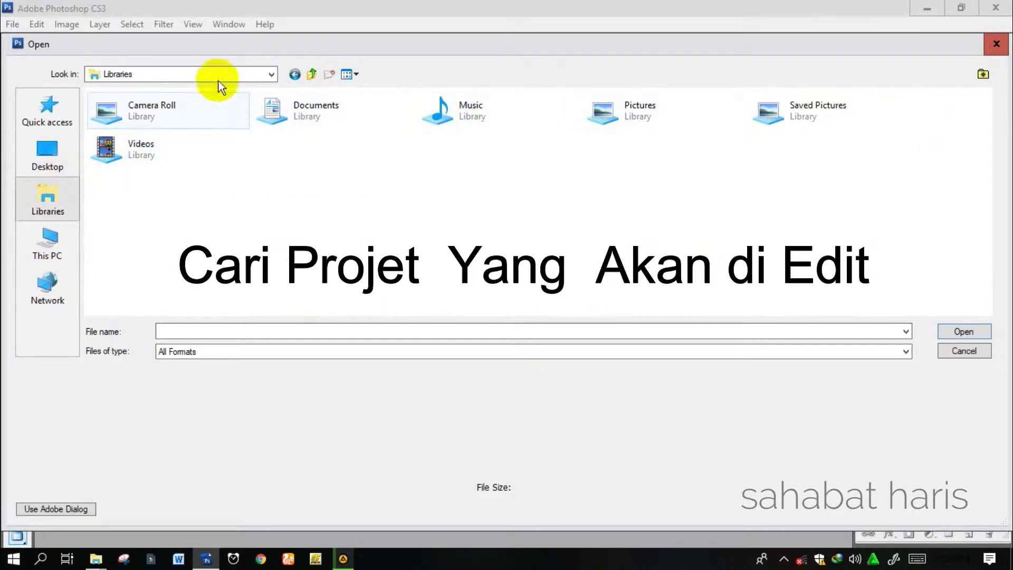
# Open images.jpg from the ramadhan folder in Downloads
pyautogui.click(252, 79)
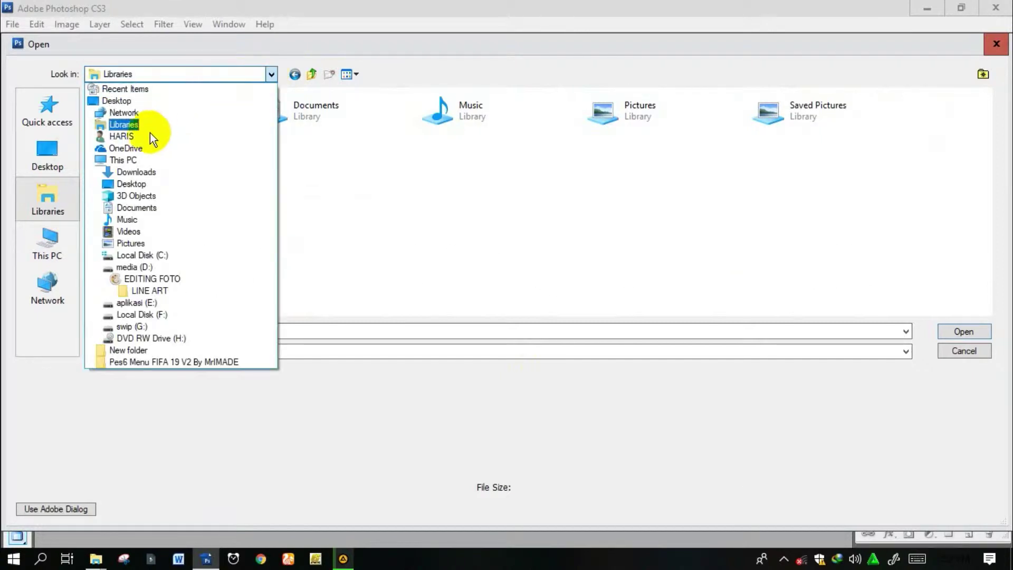
pyautogui.click(151, 173)
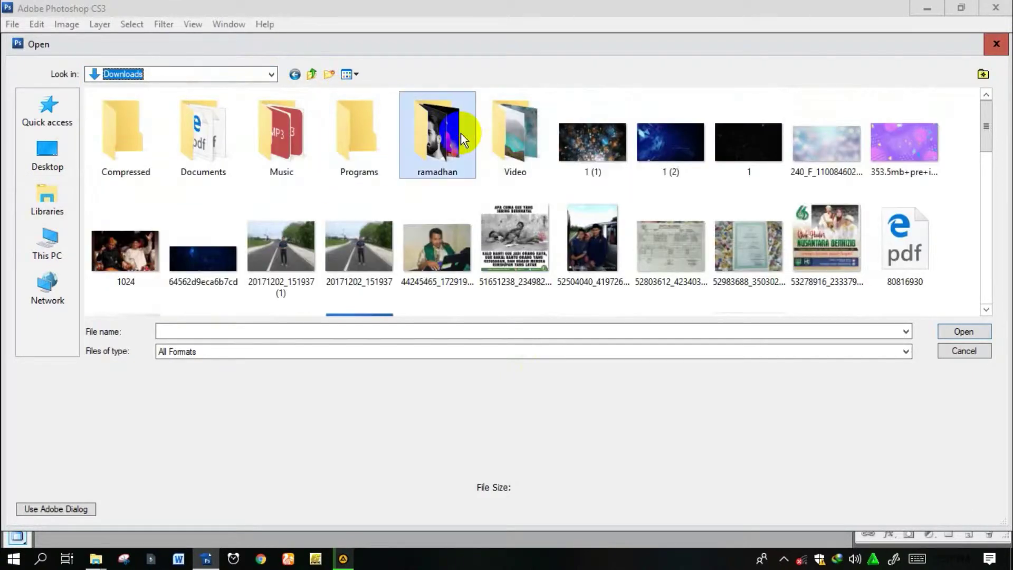
pyautogui.doubleClick(461, 133)
pyautogui.doubleClick(544, 251)
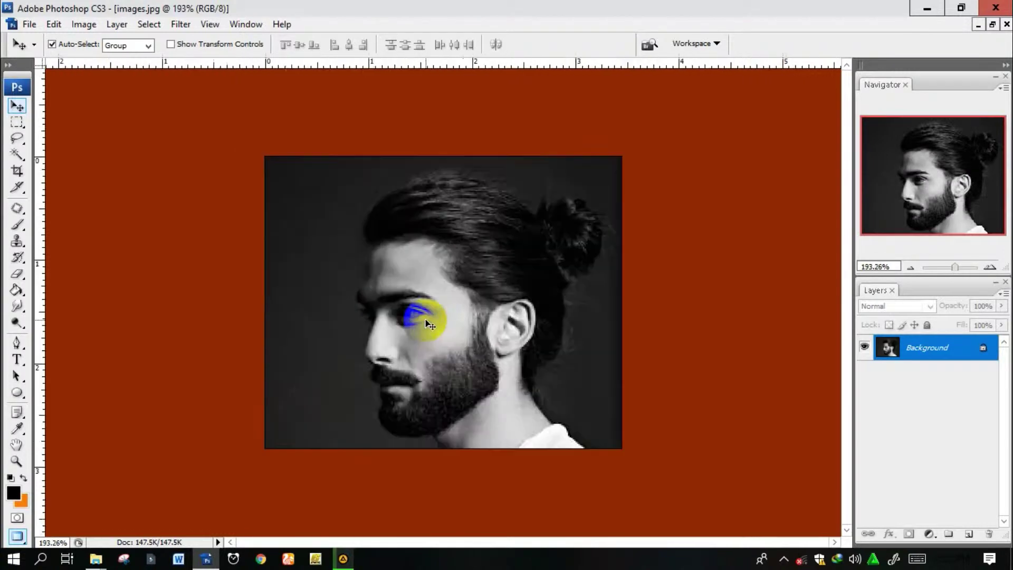
# Set the portrait's resolution to 300 pixels/inch in Image Size
pyautogui.hotkey('ctrl', '+')
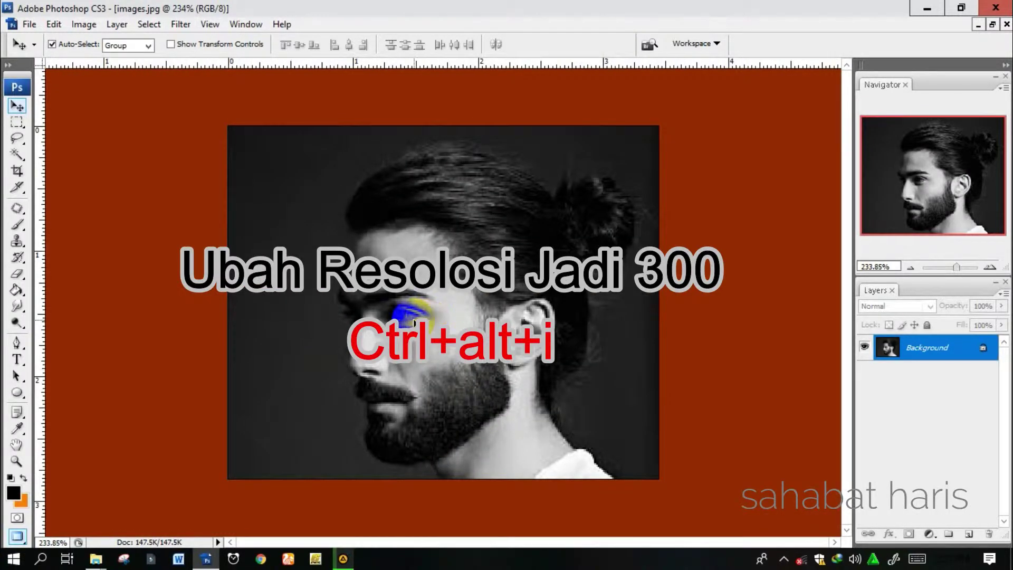
pyautogui.hotkey('ctrl', 'alt', 'i')
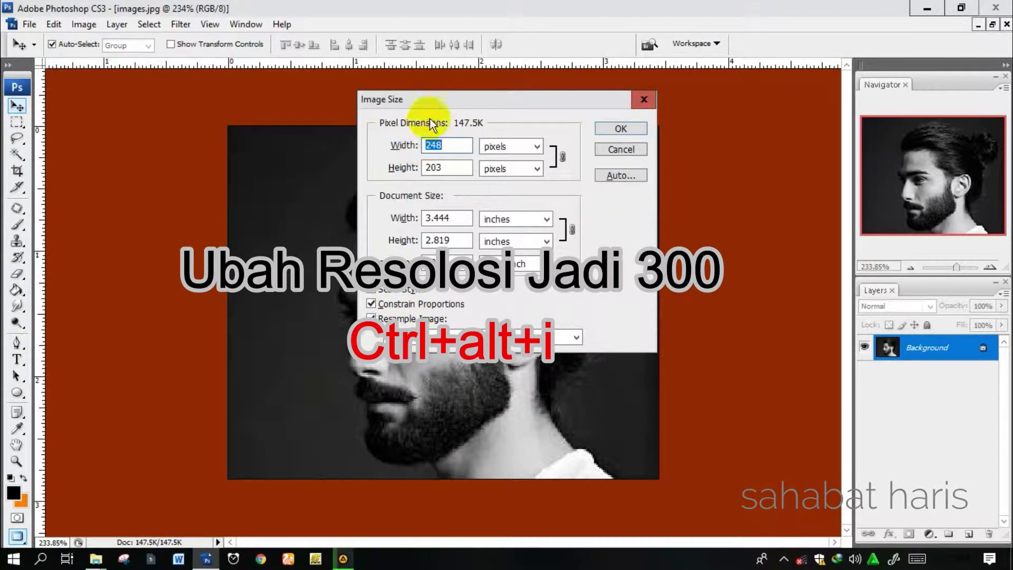
pyautogui.click(585, 287)
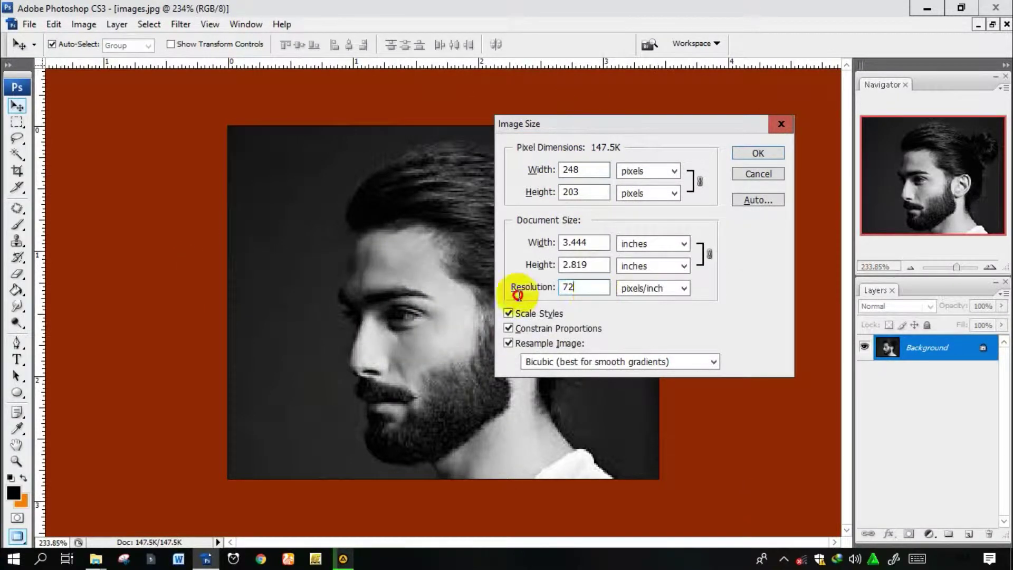
pyautogui.write('300')
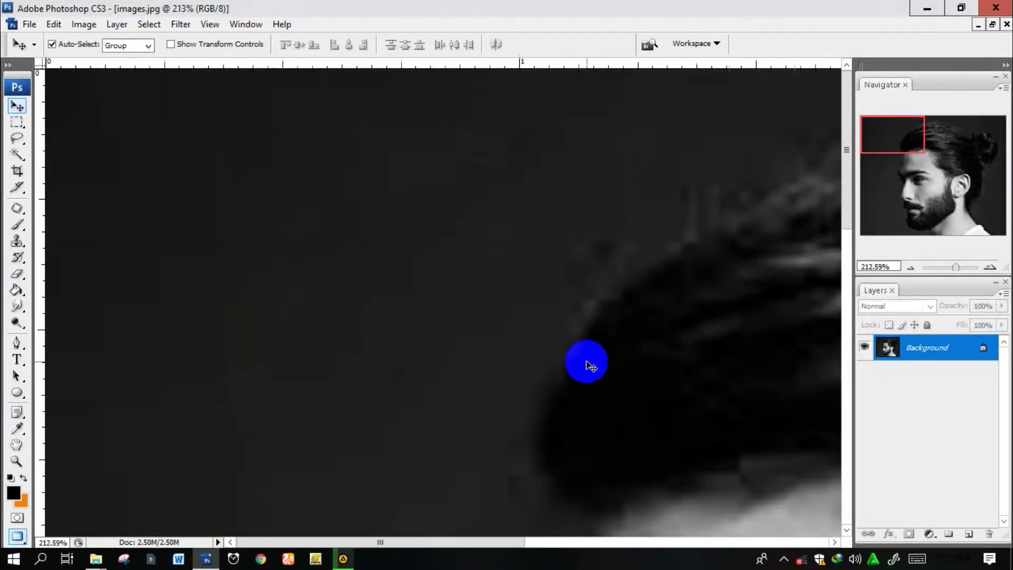
pyautogui.hotkey('ctrl', '0')
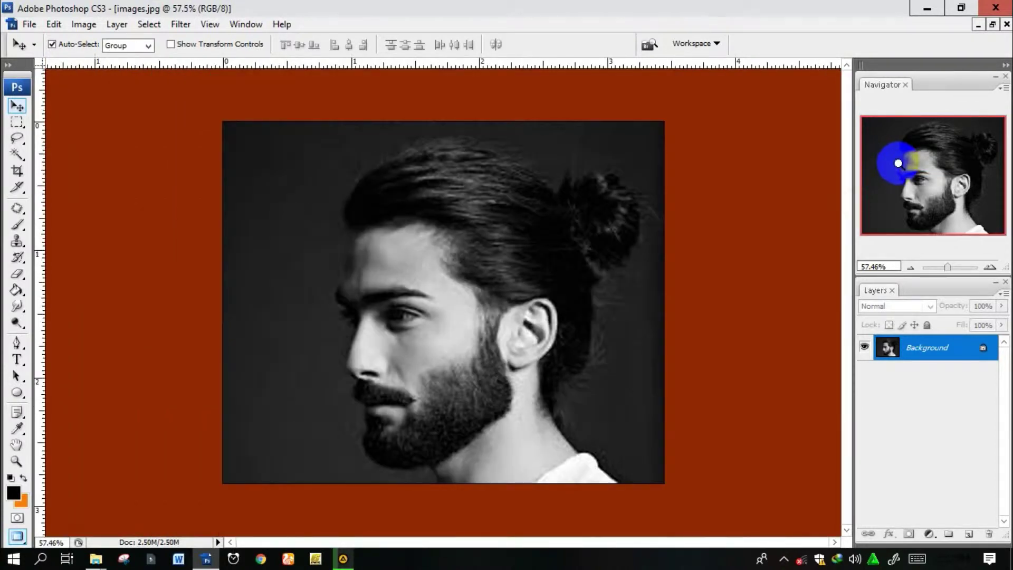
pyautogui.hotkey('ctrl', 'm')
# Darken the midtones with a Curves point from input 175 to output 148
pyautogui.moveTo(847, 276); pyautogui.dragTo(857, 293)
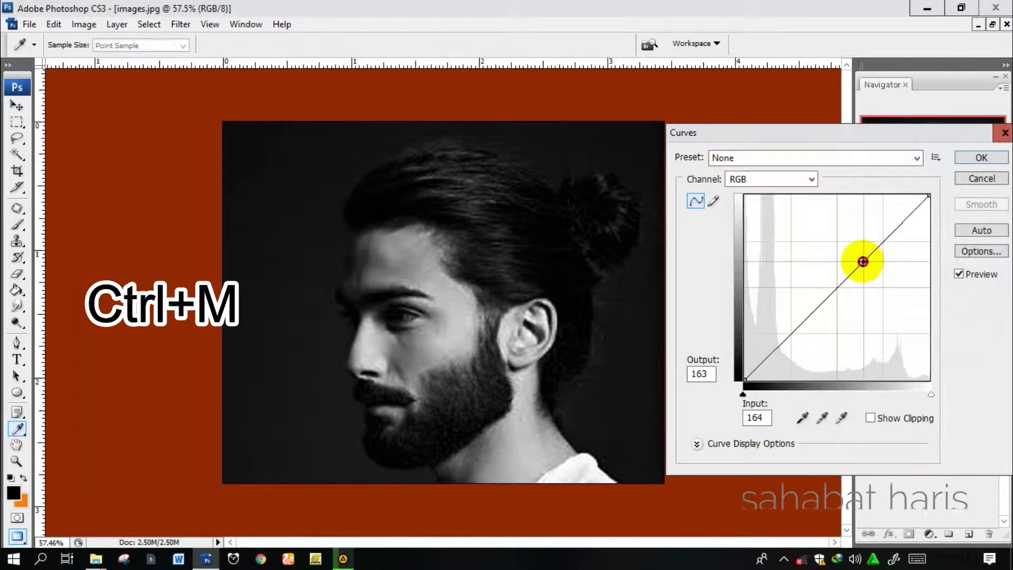
pyautogui.moveTo(857, 294); pyautogui.dragTo(871, 273)
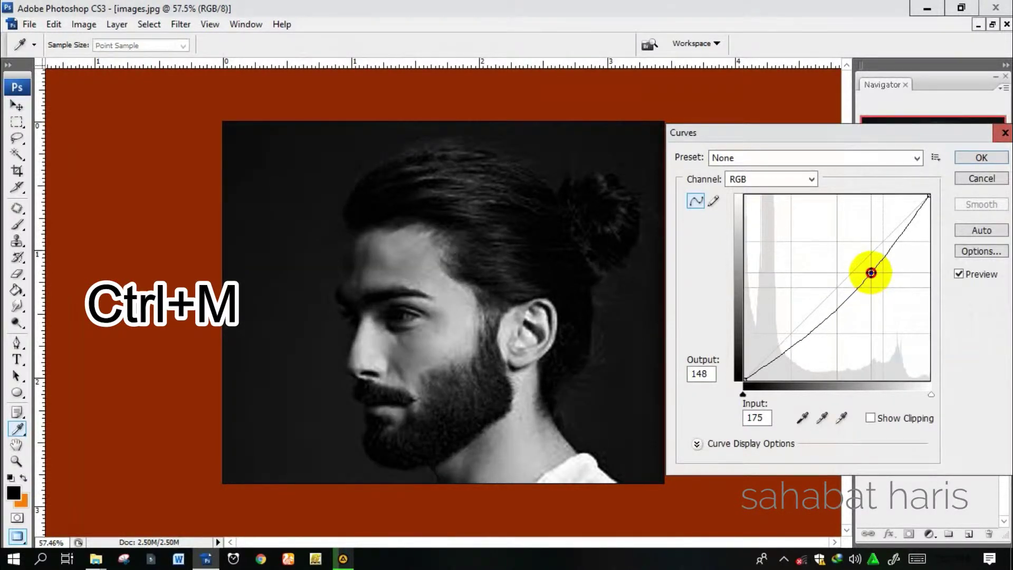
pyautogui.click(977, 158)
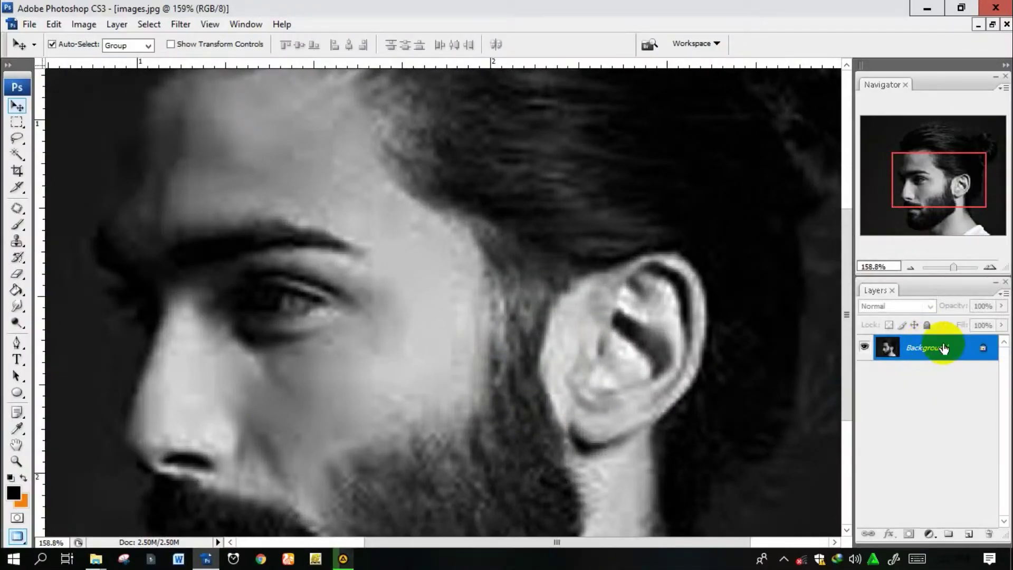
# Duplicate the Background layer and add two new empty layers
pyautogui.moveTo(943, 348); pyautogui.dragTo(967, 530)
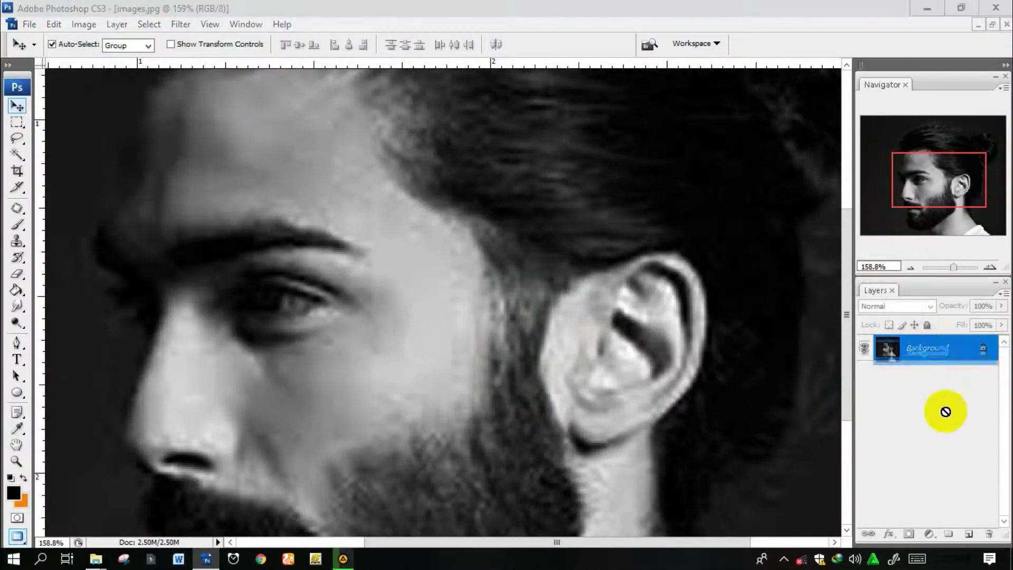
pyautogui.click(969, 536)
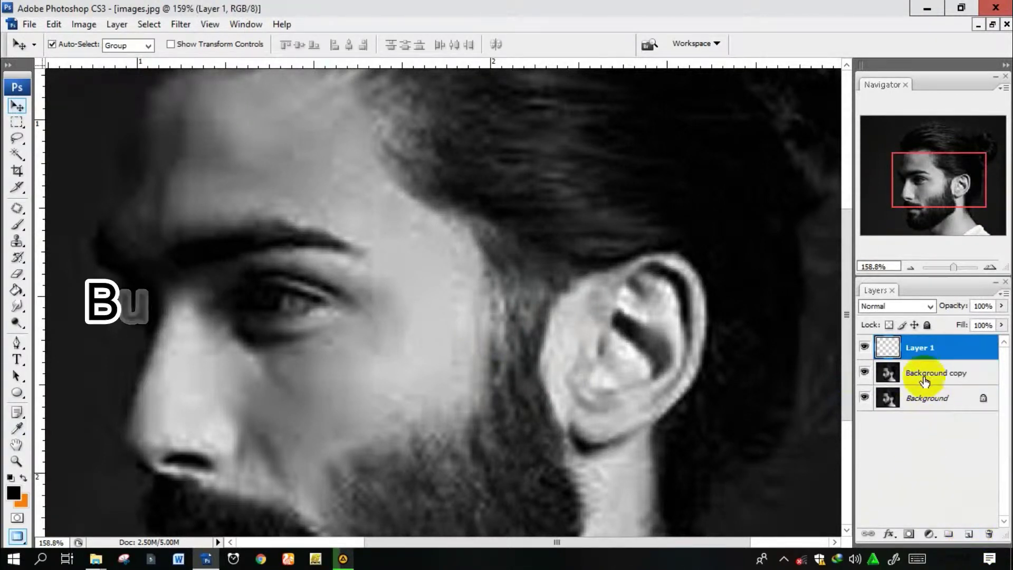
pyautogui.click(969, 536)
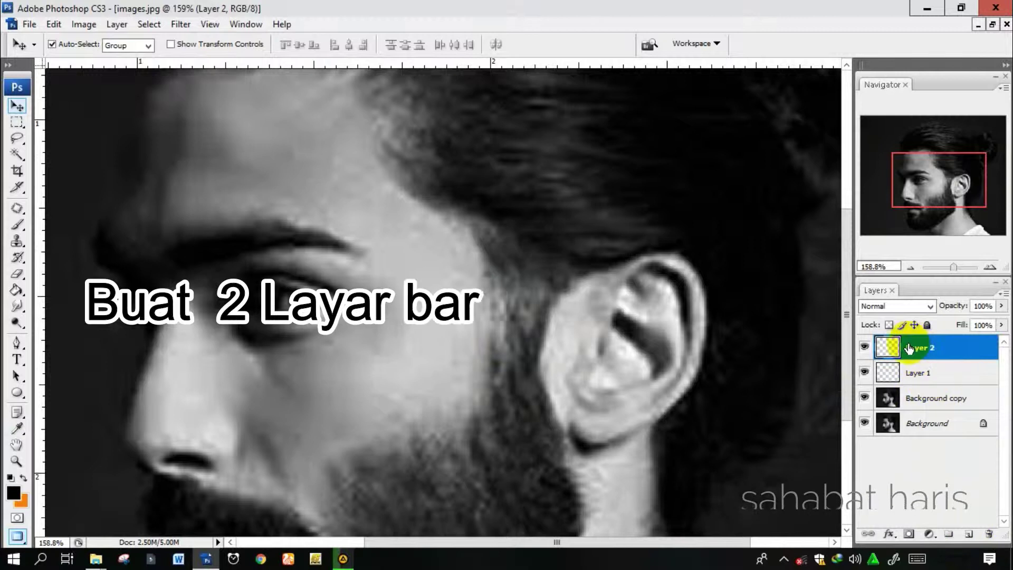
# Fill Layer 2 with white, move it below Layer 1, and hide it
pyautogui.click(16, 291)
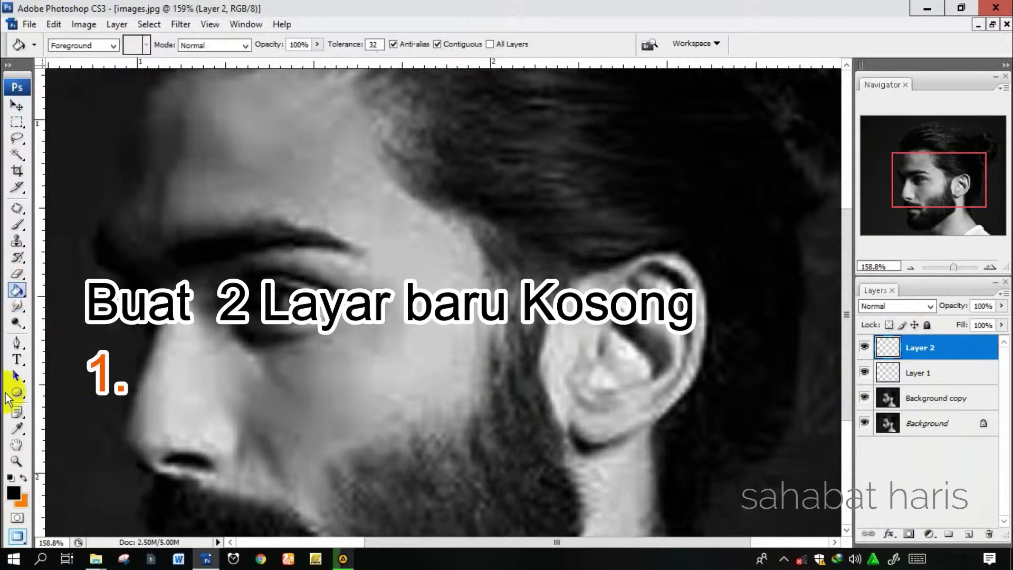
pyautogui.click(13, 493)
pyautogui.moveTo(666, 213); pyautogui.dragTo(525, 118)
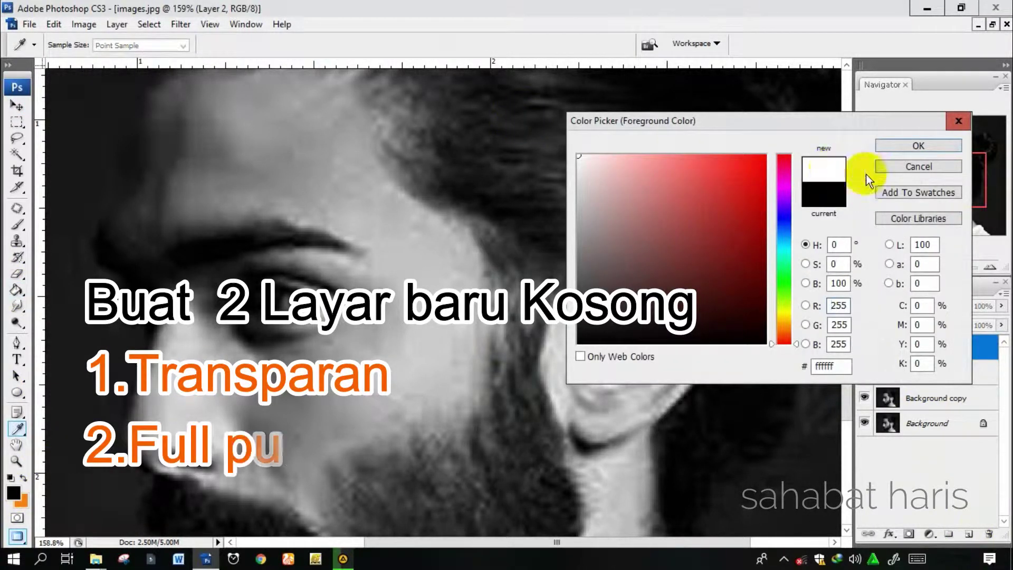
pyautogui.click(918, 145)
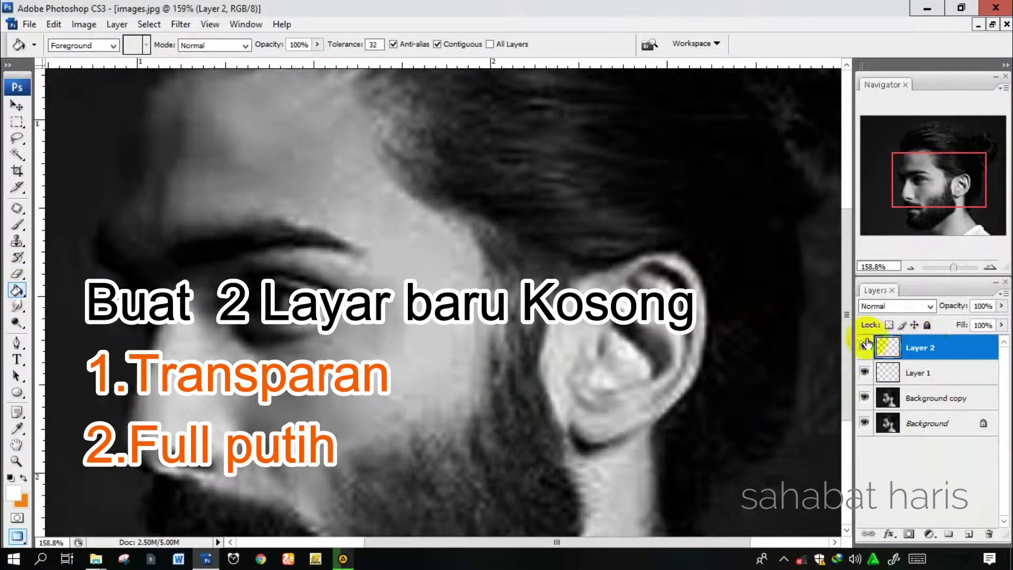
pyautogui.click(516, 226)
pyautogui.moveTo(921, 371); pyautogui.dragTo(940, 386)
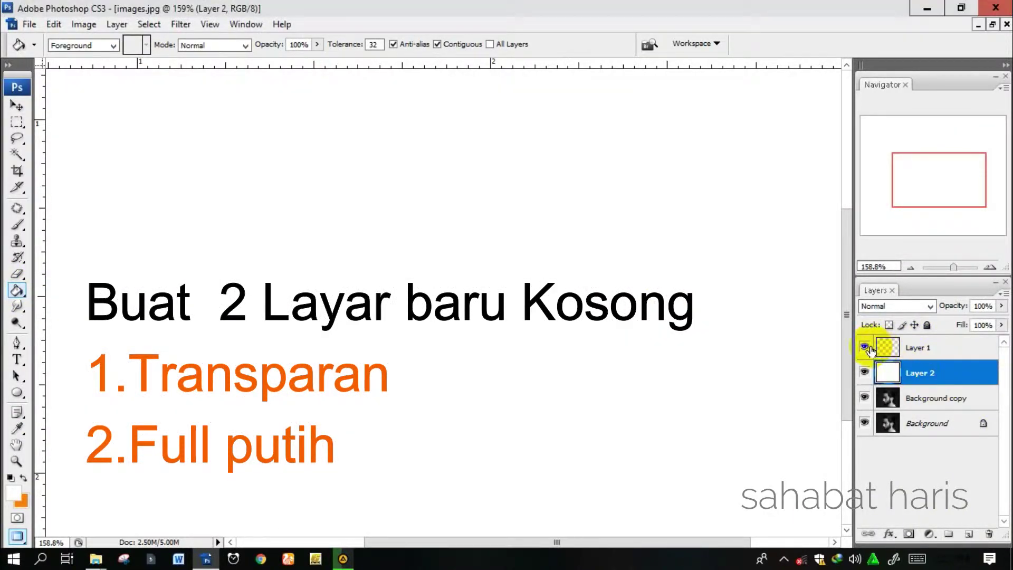
pyautogui.click(865, 373)
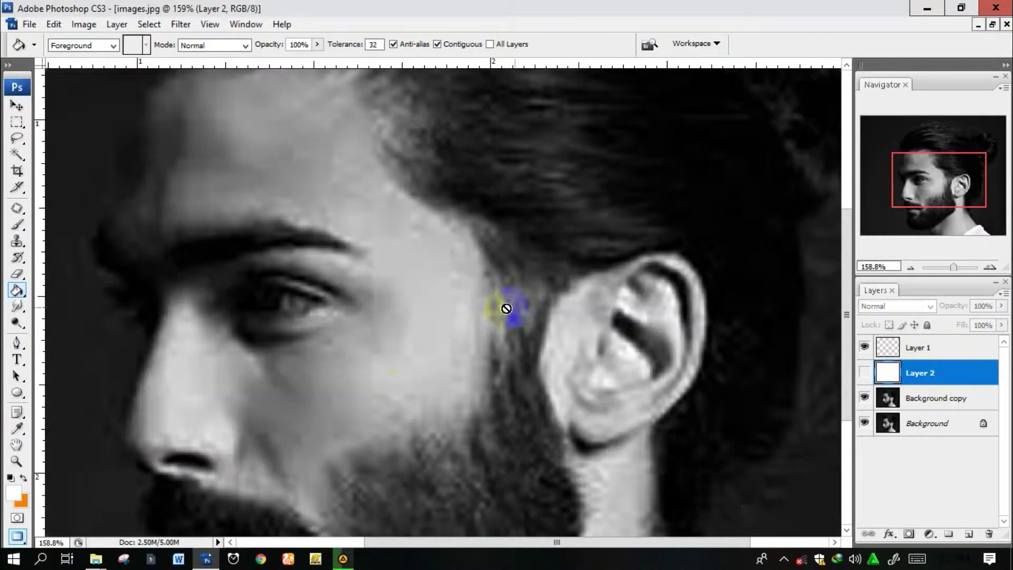
# Select the Pen tool and set the foreground colour to black
pyautogui.click(16, 346)
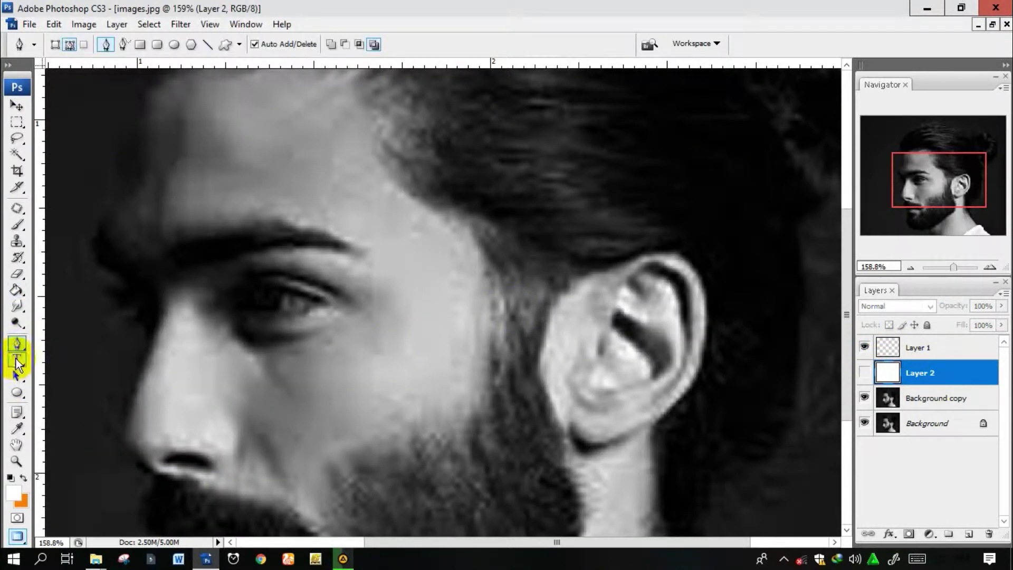
pyautogui.click(18, 493)
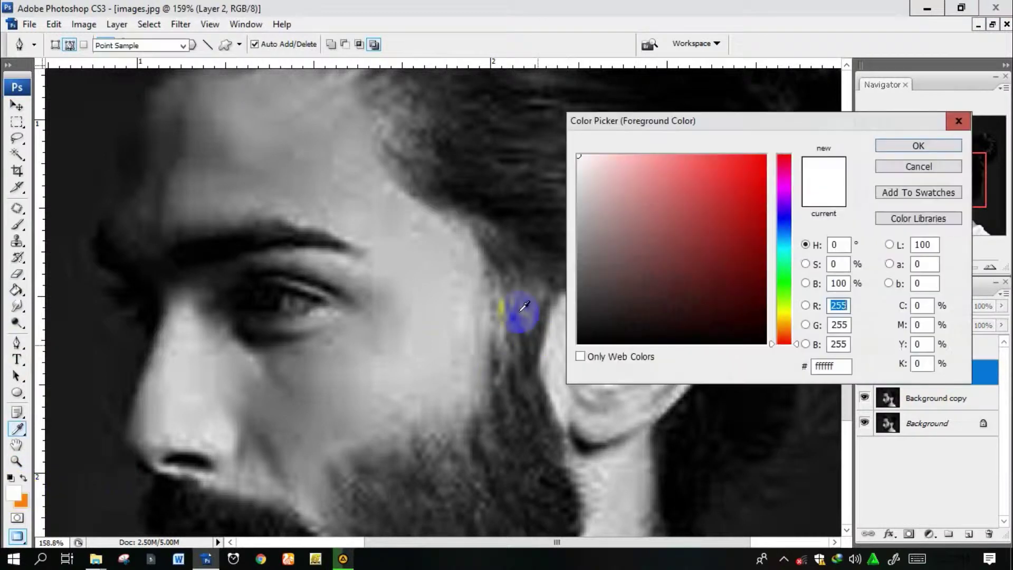
pyautogui.click(516, 402)
pyautogui.click(919, 145)
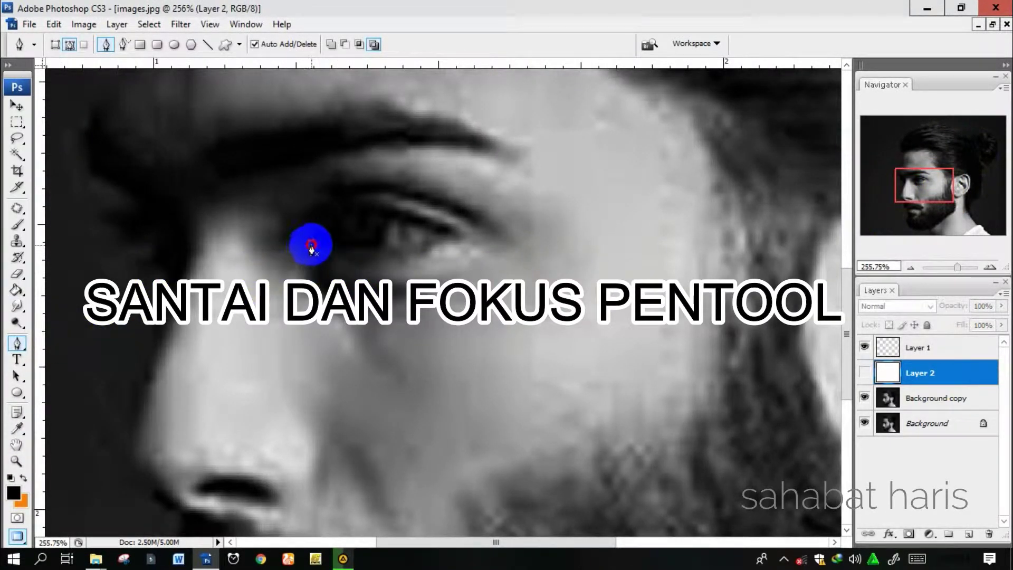
# Trace a Pen path along the upper eyelid and start the lower eyelid
pyautogui.click(310, 244)
pyautogui.click(280, 240)
pyautogui.click(297, 223)
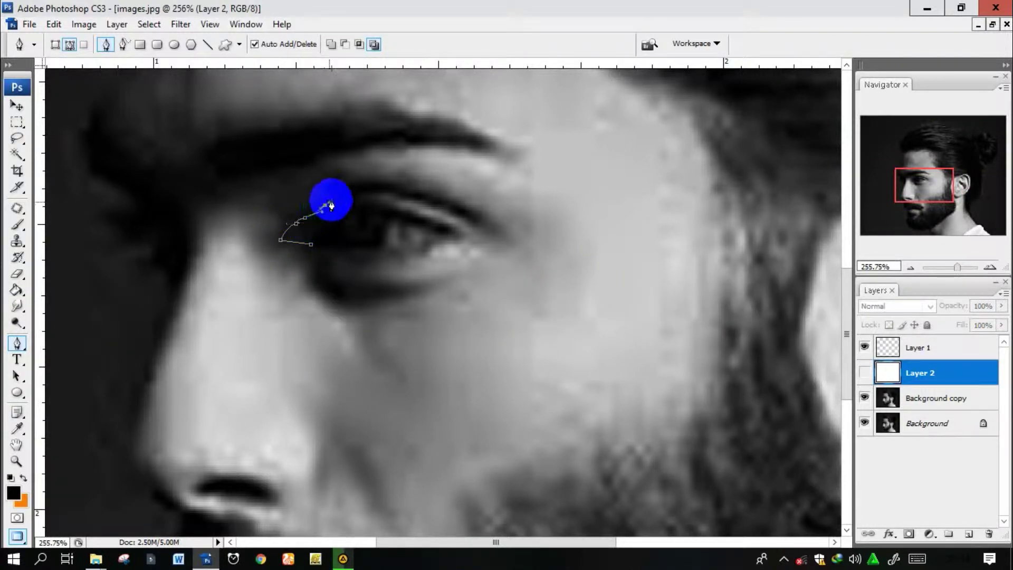
pyautogui.click(303, 183)
pyautogui.click(340, 179)
pyautogui.click(379, 179)
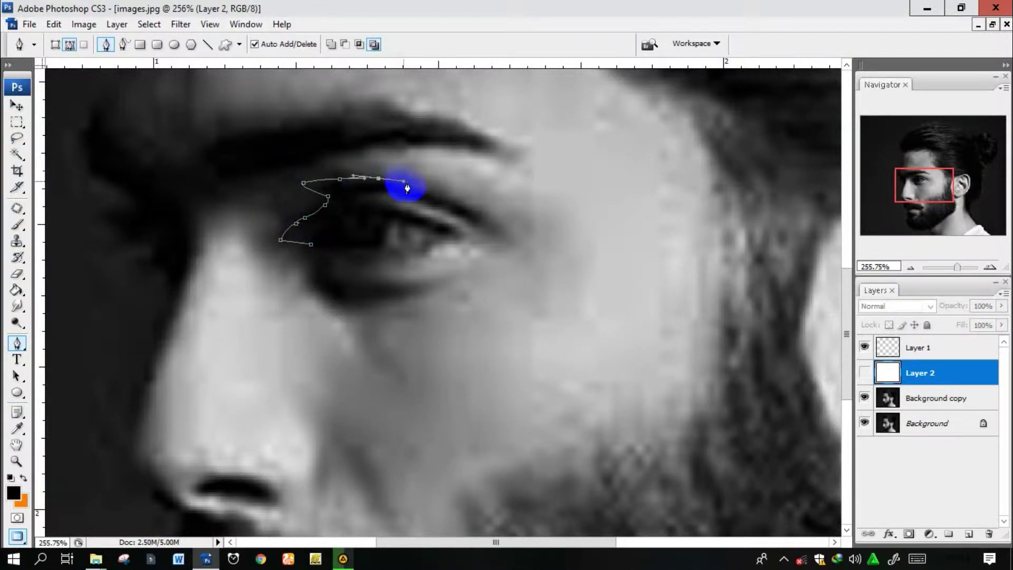
pyautogui.moveTo(425, 189); pyautogui.dragTo(439, 195)
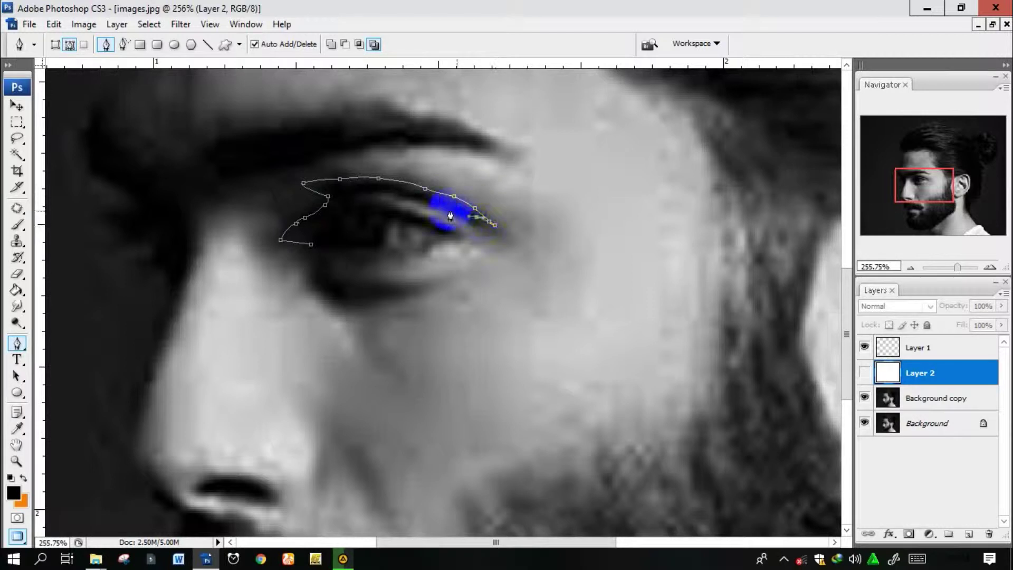
pyautogui.click(448, 208)
pyautogui.click(415, 195)
pyautogui.click(382, 189)
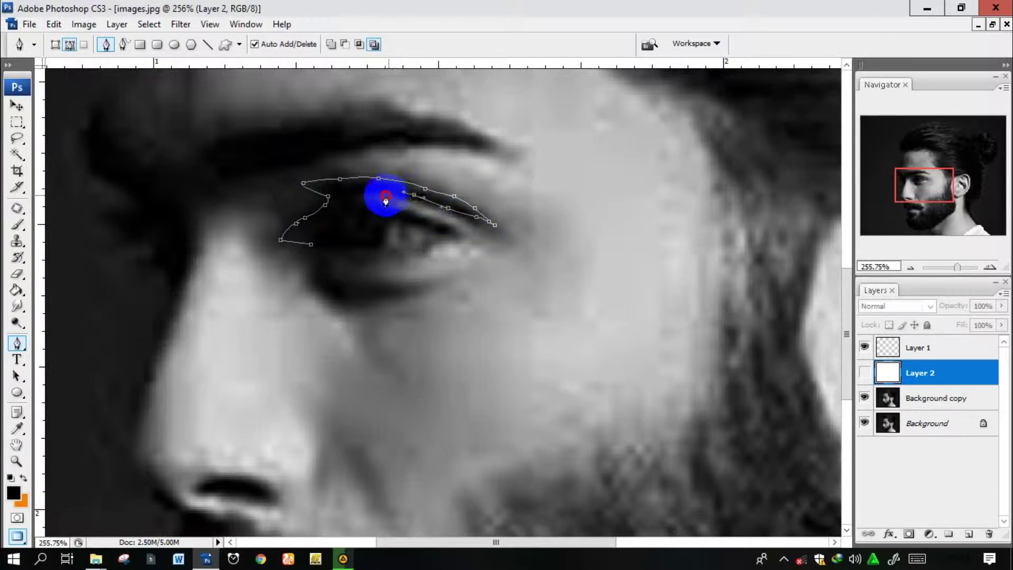
pyautogui.moveTo(385, 199); pyautogui.dragTo(437, 219)
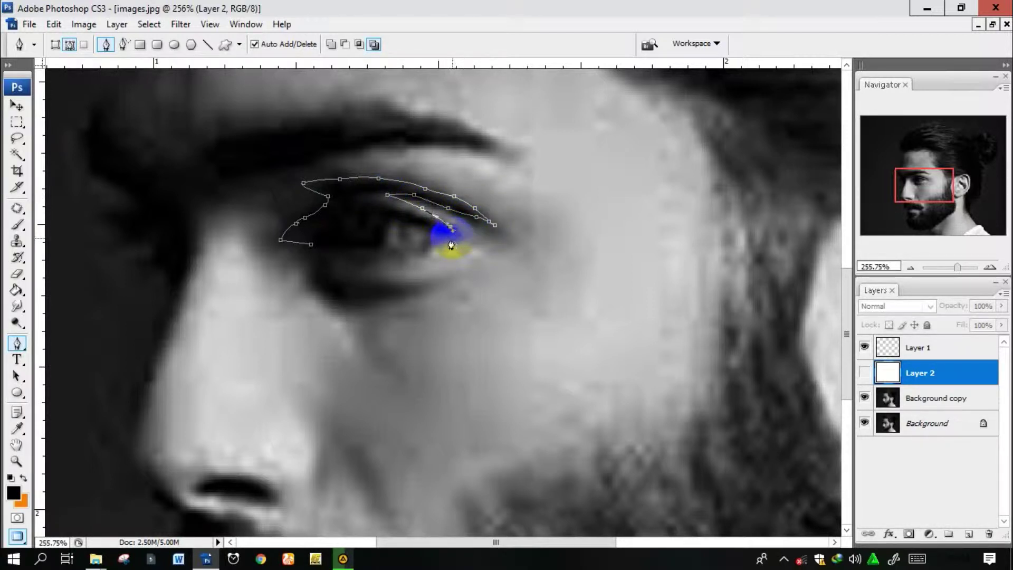
# Finish the eye outline around the lower lid and iris, and close the path
pyautogui.click(383, 258)
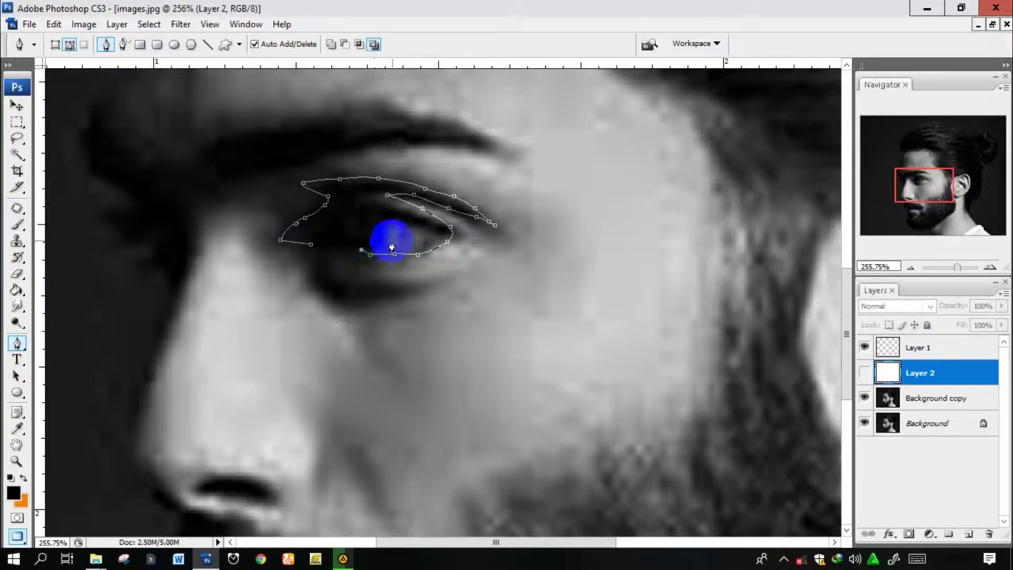
pyautogui.moveTo(387, 240); pyautogui.dragTo(412, 251)
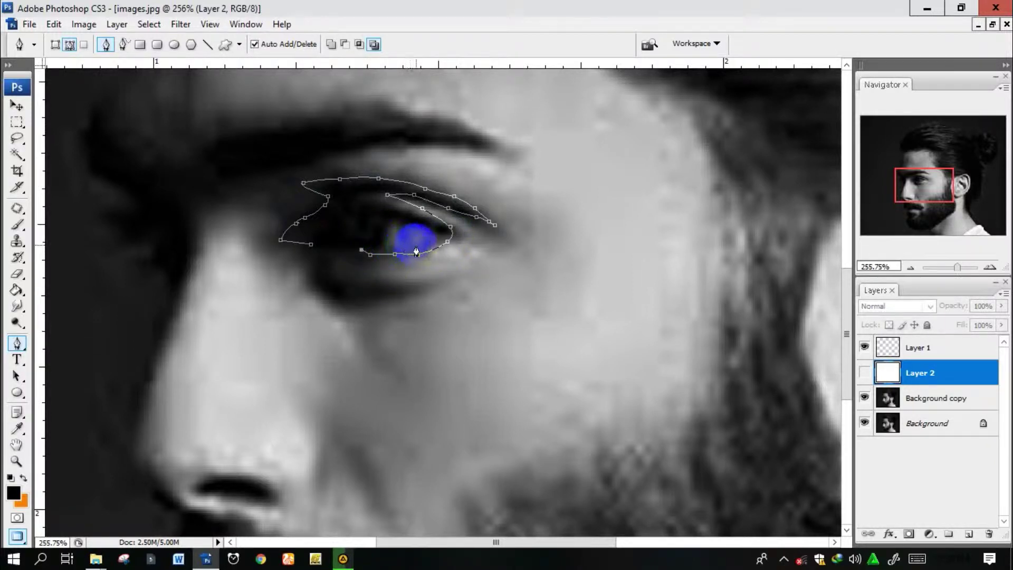
pyautogui.scroll(2, 417, 251)
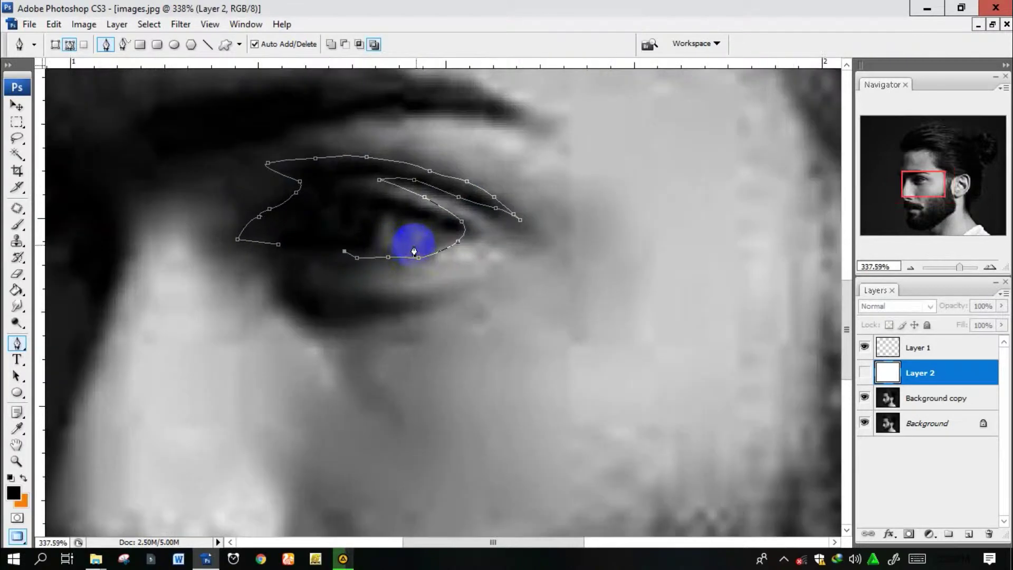
pyautogui.click(435, 228)
pyautogui.moveTo(398, 207); pyautogui.dragTo(407, 220)
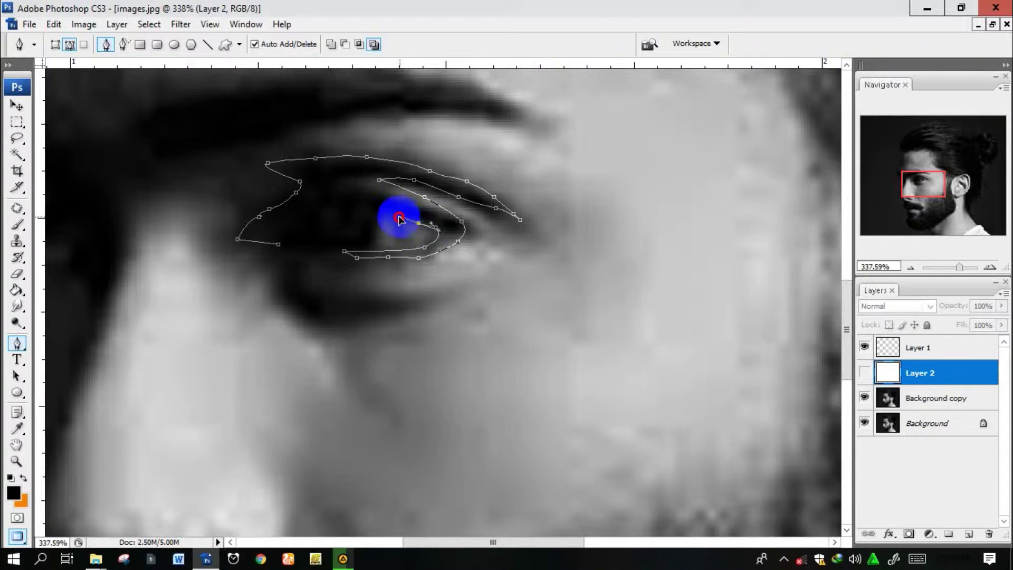
pyautogui.click(343, 251)
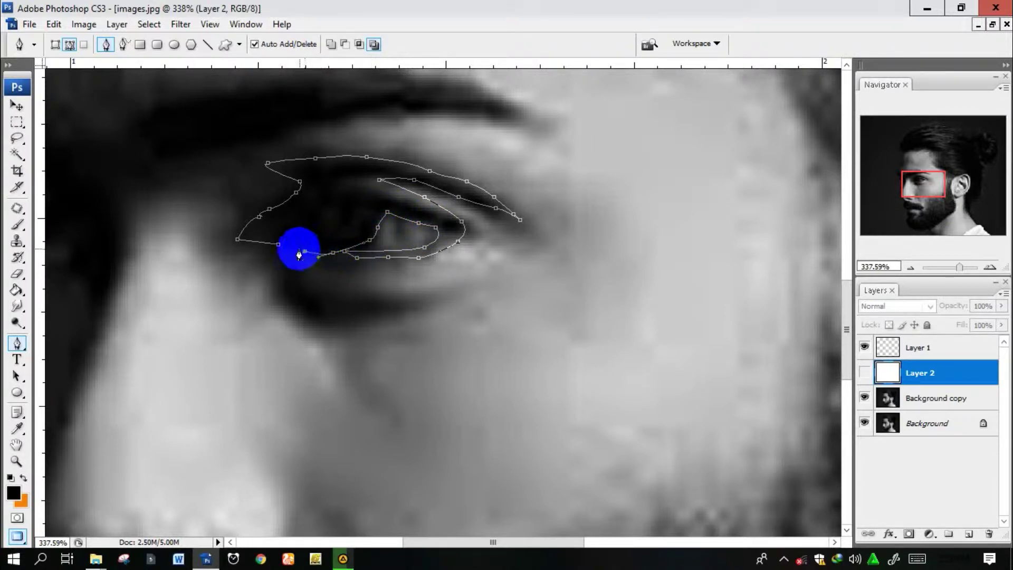
# Fill the closed eye path with black on Layer 1
pyautogui.rightClick(375, 177)
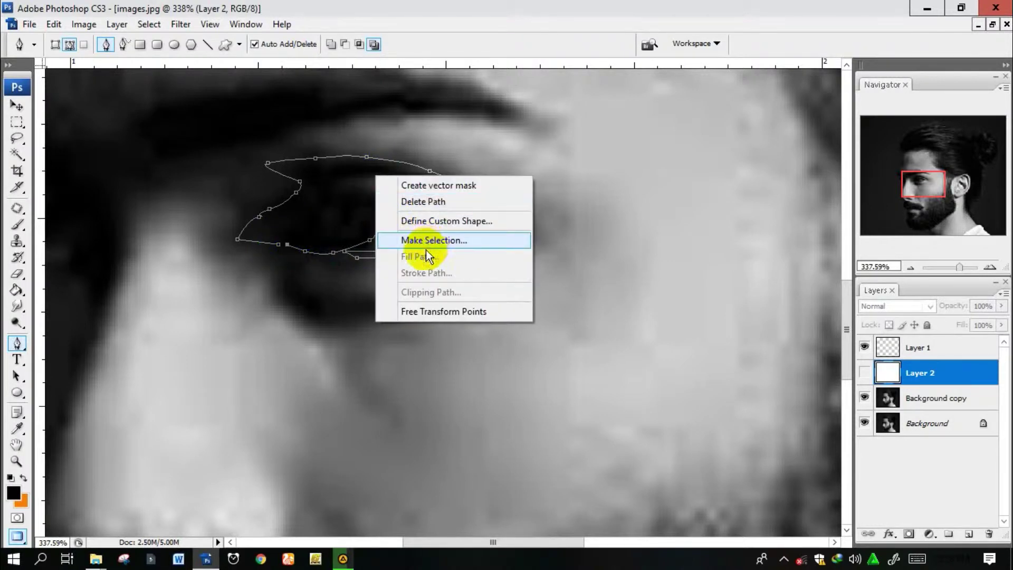
pyautogui.click(921, 343)
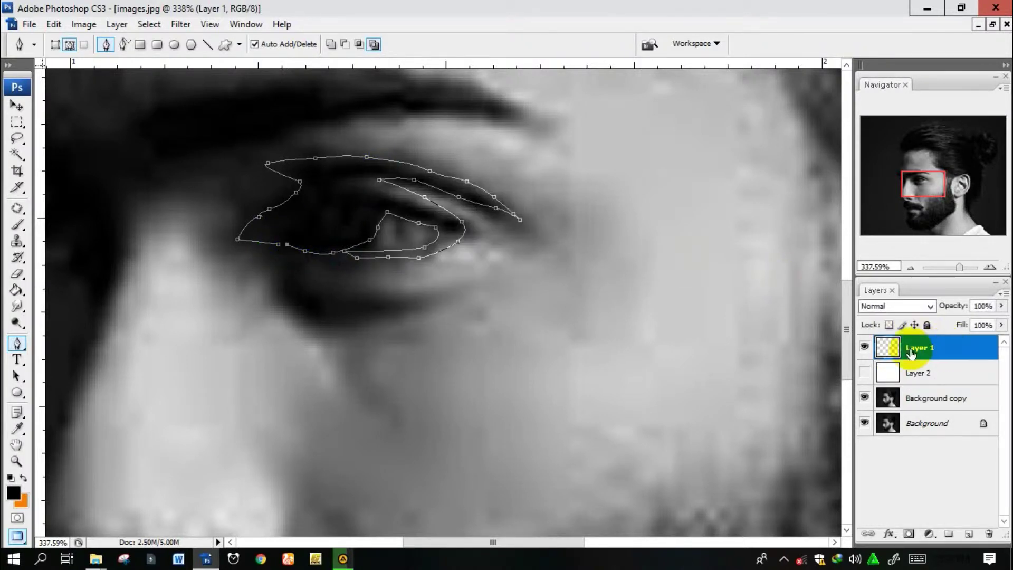
pyautogui.rightClick(445, 225)
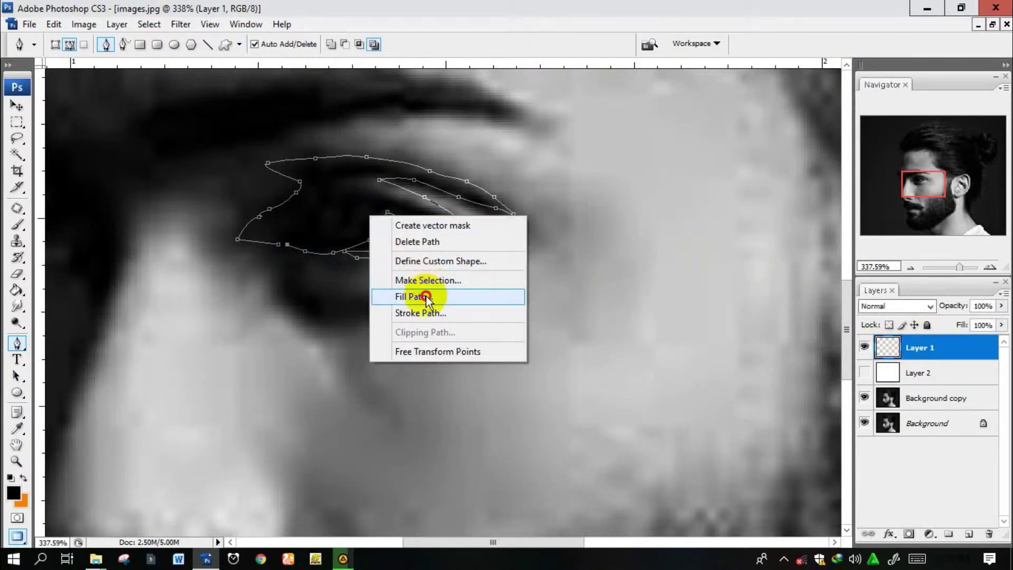
pyautogui.click(436, 291)
pyautogui.press('Escape')
pyautogui.scroll(-2, 437, 292)
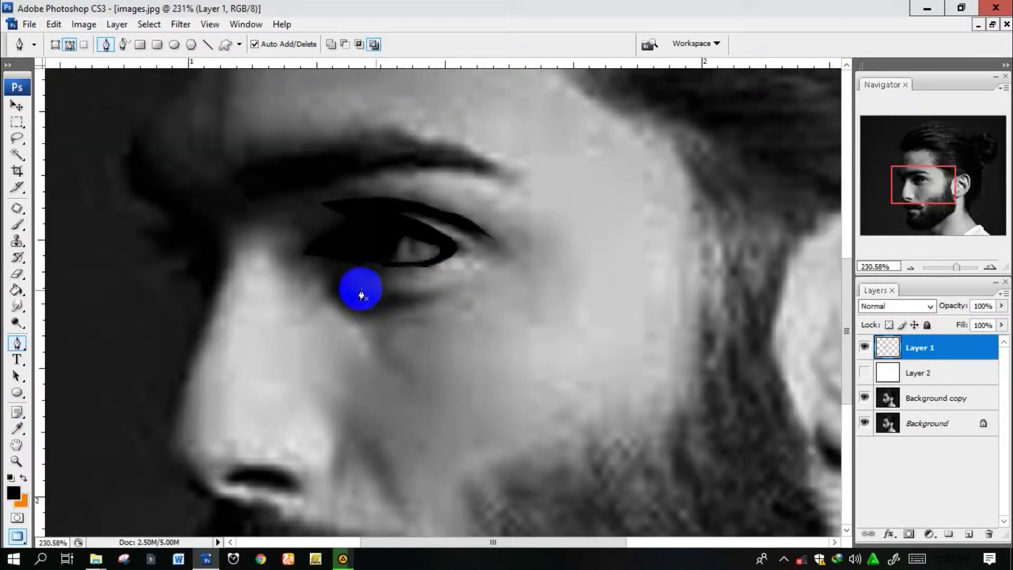
# Trace the under-eye crease and fill it with black
pyautogui.moveTo(340, 278)
pyautogui.mouseDown()
pyautogui.moveTo(344, 288)
pyautogui.moveTo(404, 292)
pyautogui.moveTo(369, 312)
pyautogui.mouseUp()
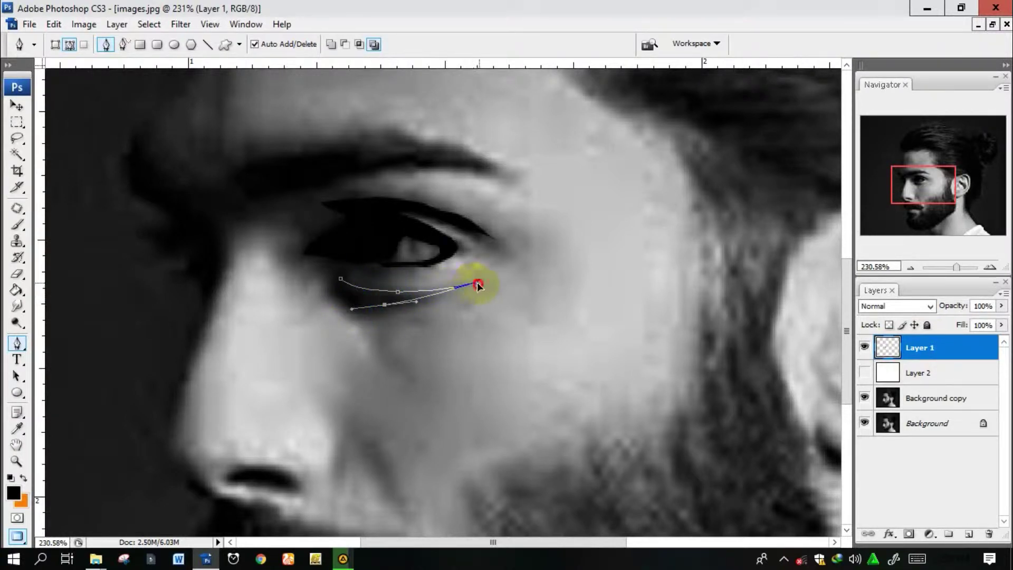
pyautogui.moveTo(352, 308); pyautogui.dragTo(323, 274)
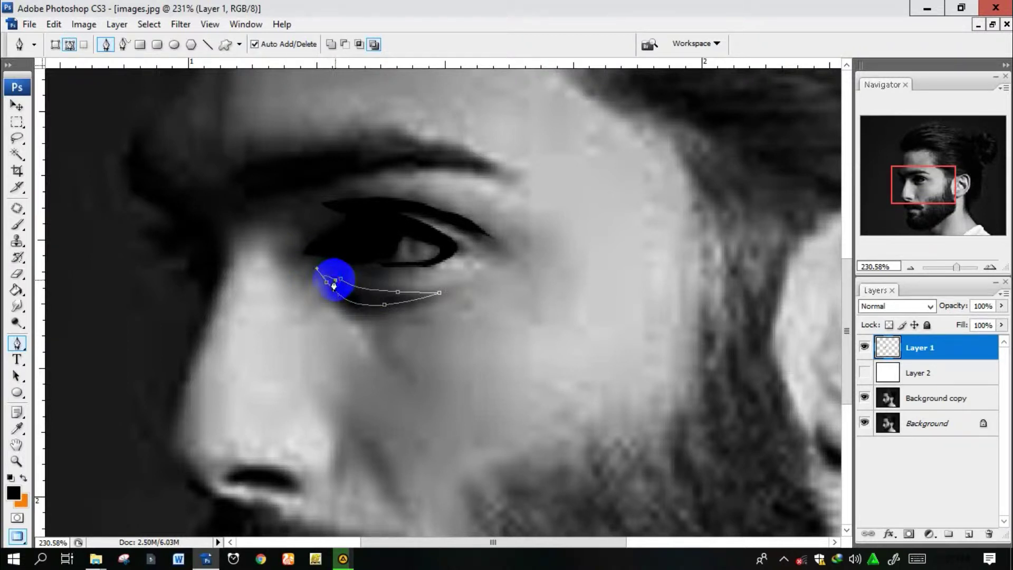
pyautogui.rightClick(334, 286)
pyautogui.click(389, 326)
pyautogui.press('Return')
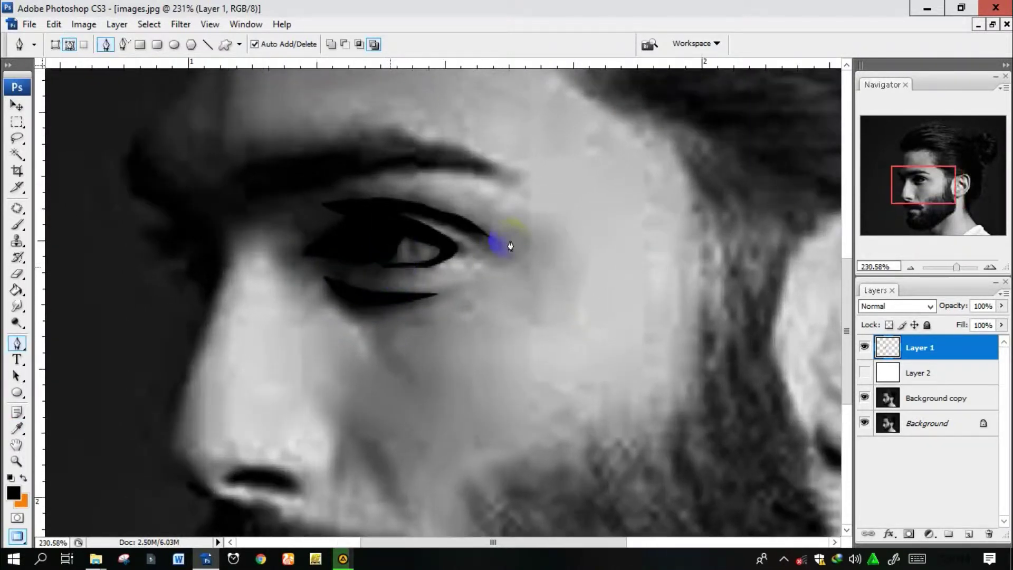
# Trace the eyebrow outline and fill it with black
pyautogui.moveTo(918, 186); pyautogui.dragTo(906, 174)
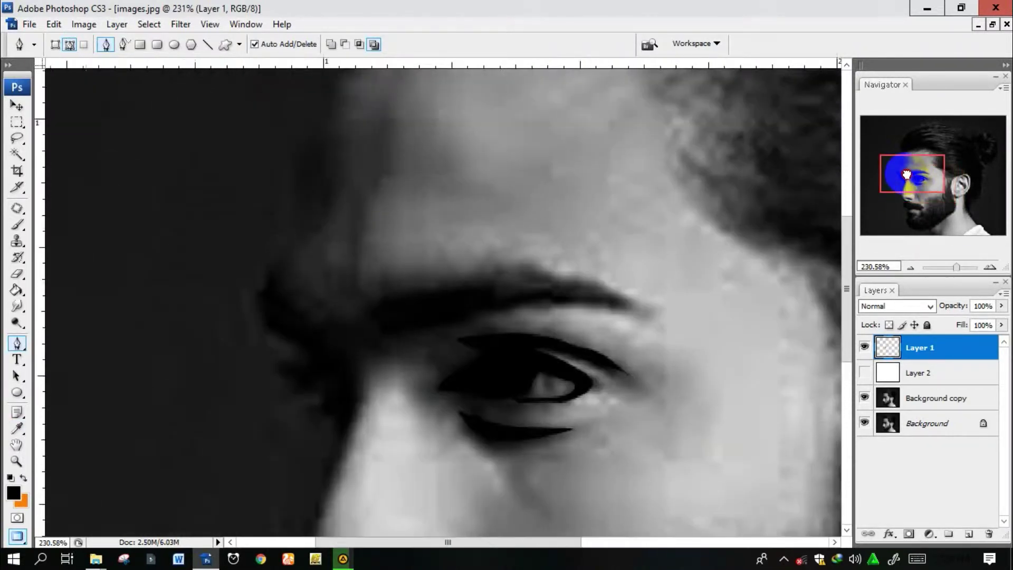
pyautogui.moveTo(374, 331); pyautogui.dragTo(373, 308)
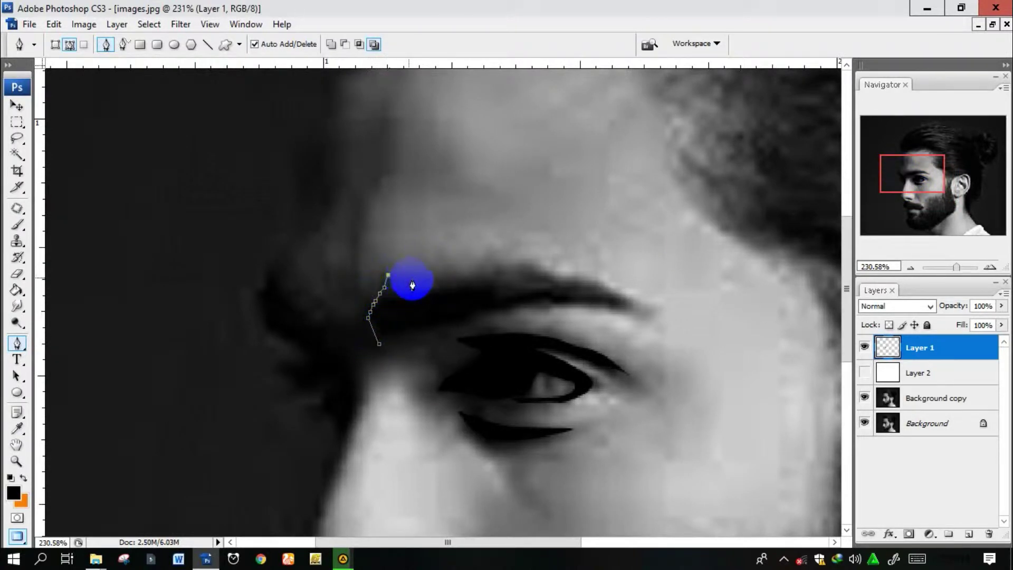
pyautogui.moveTo(383, 293)
pyautogui.mouseDown()
pyautogui.moveTo(549, 278)
pyautogui.moveTo(649, 310)
pyautogui.moveTo(544, 297)
pyautogui.moveTo(390, 345)
pyautogui.mouseUp()
pyautogui.click(381, 344)
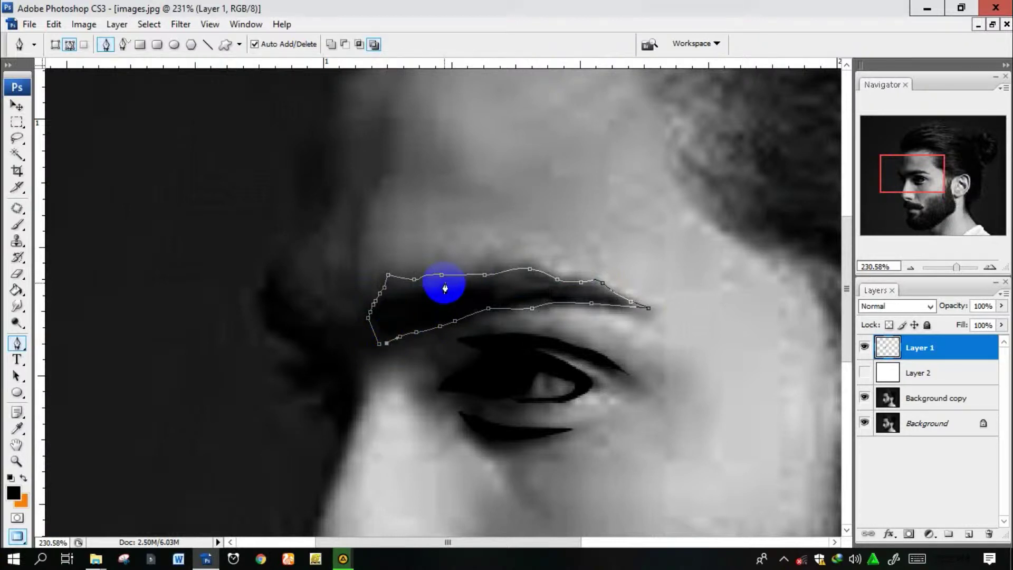
pyautogui.rightClick(464, 287)
pyautogui.click(552, 369)
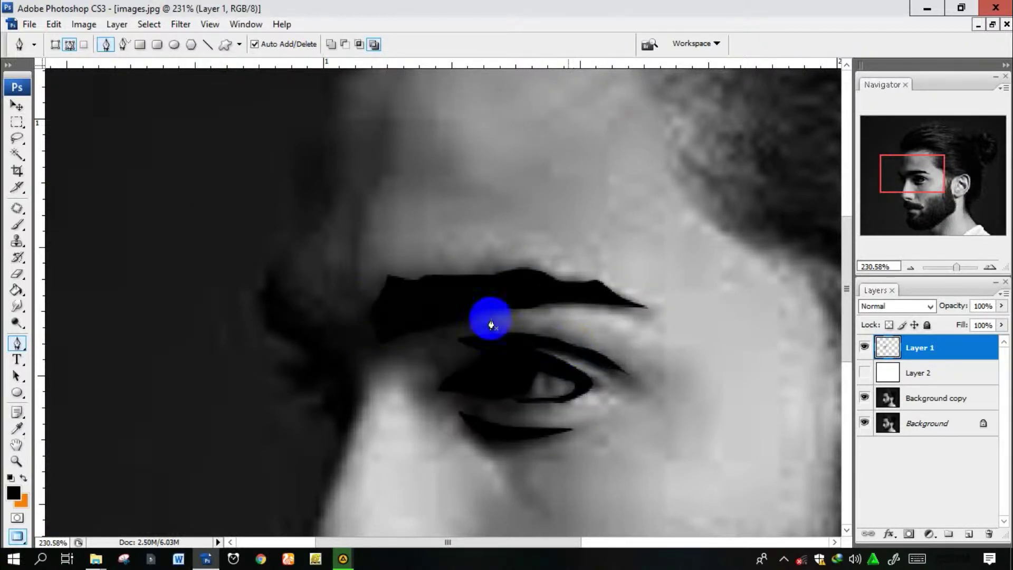
# Trace the profile edge from the forehead down along the brow
pyautogui.moveTo(897, 192); pyautogui.dragTo(889, 198)
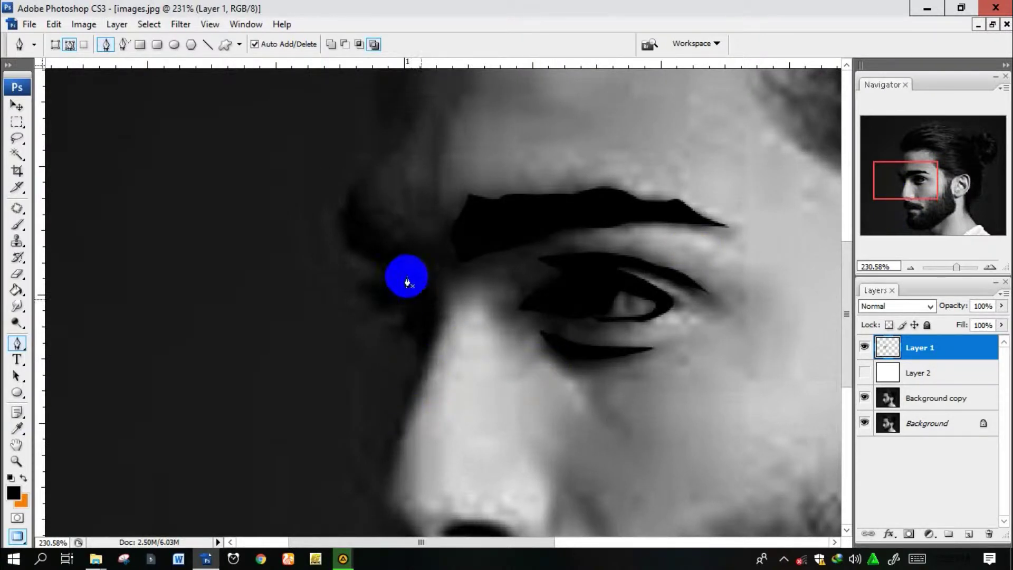
pyautogui.click(353, 180)
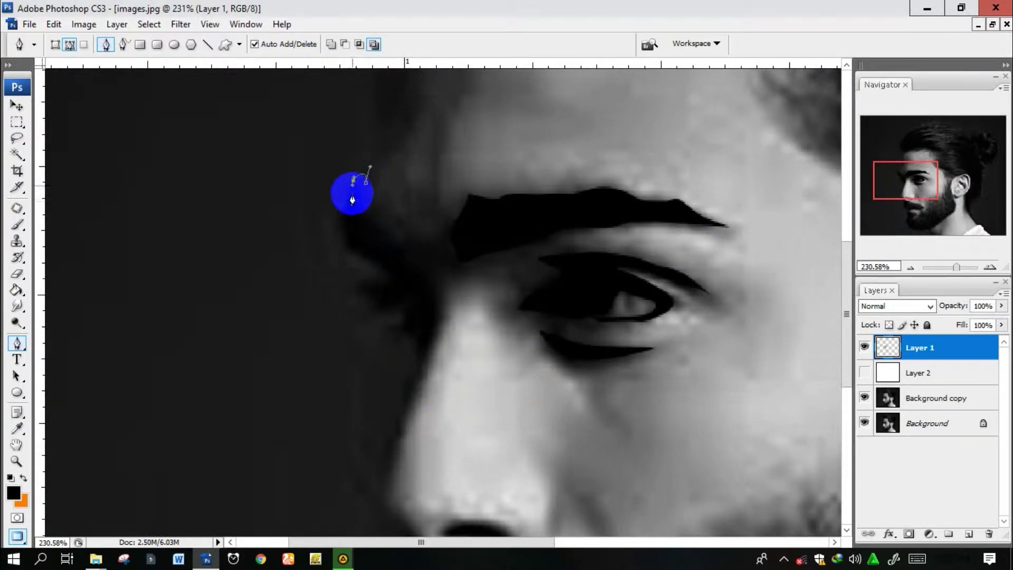
pyautogui.click(340, 208)
pyautogui.click(342, 244)
pyautogui.moveTo(350, 249)
pyautogui.mouseDown()
pyautogui.moveTo(377, 268)
pyautogui.moveTo(384, 305)
pyautogui.moveTo(405, 315)
pyautogui.moveTo(416, 340)
pyautogui.mouseUp()
pyautogui.click(380, 278)
pyautogui.click(372, 315)
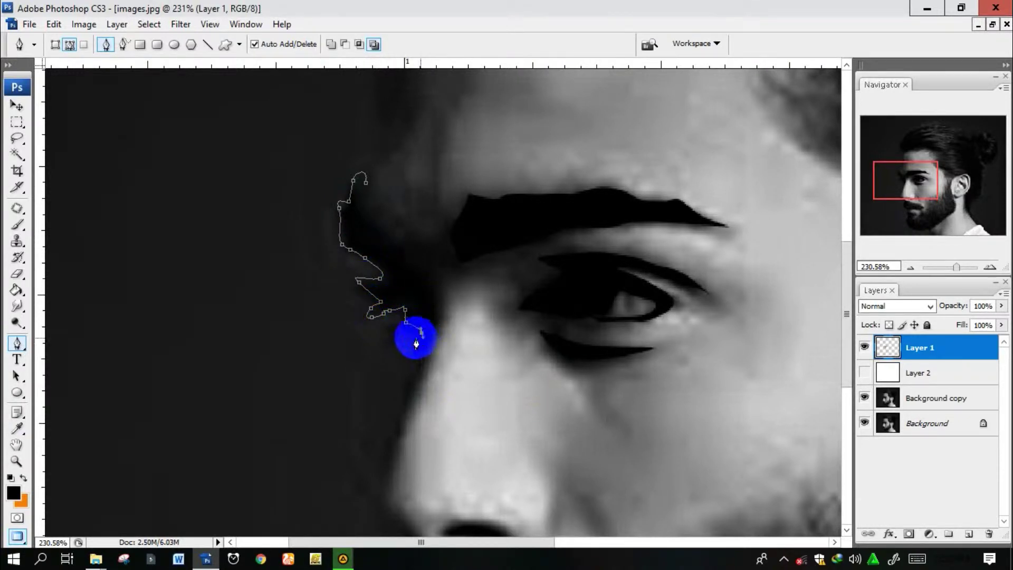
# Continue the path down the nose bridge and around the tip, refining its curves
pyautogui.moveTo(891, 175); pyautogui.dragTo(894, 185)
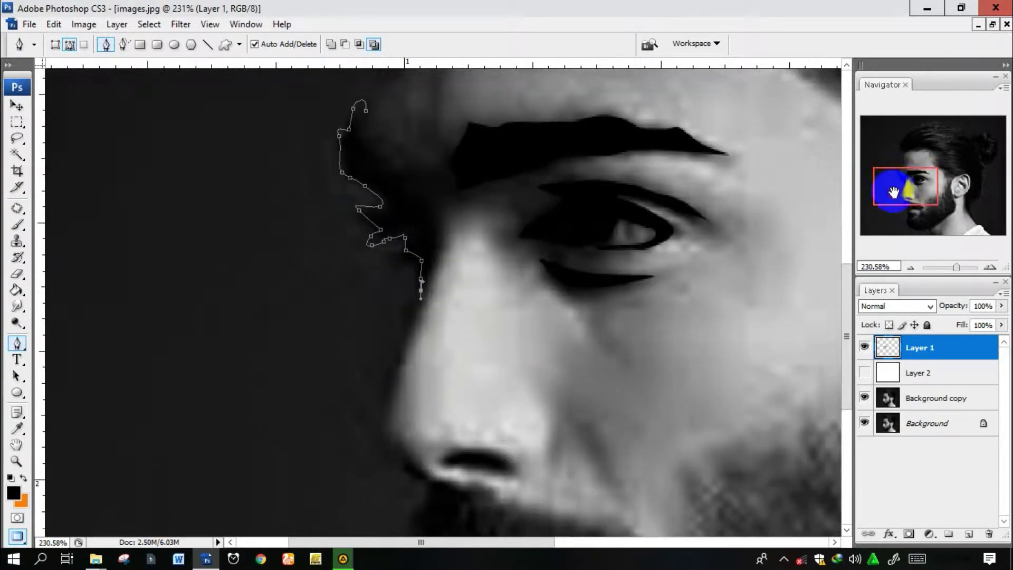
pyautogui.moveTo(388, 363); pyautogui.dragTo(383, 389)
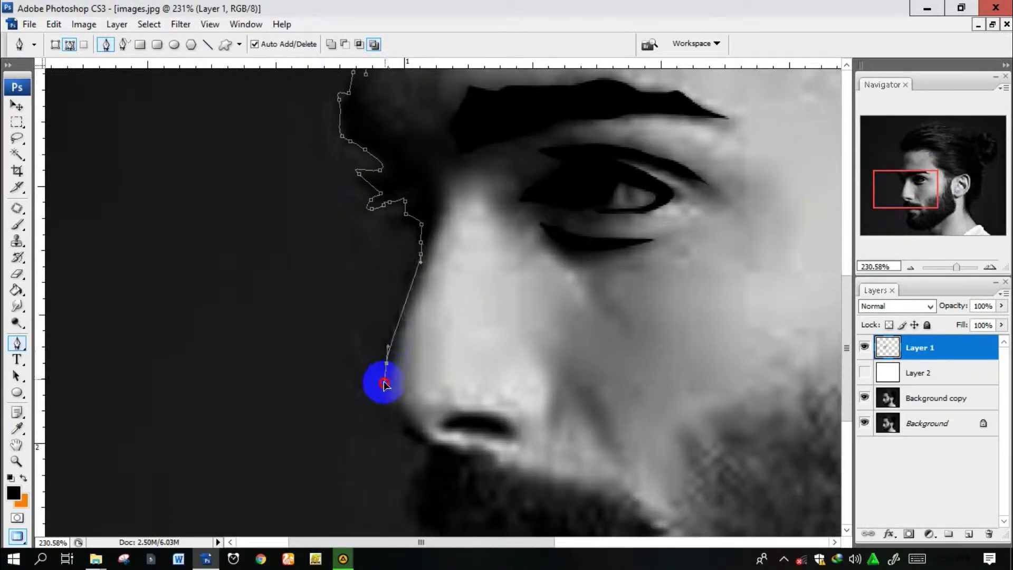
pyautogui.moveTo(403, 423)
pyautogui.mouseDown()
pyautogui.moveTo(454, 462)
pyautogui.moveTo(484, 457)
pyautogui.mouseUp()
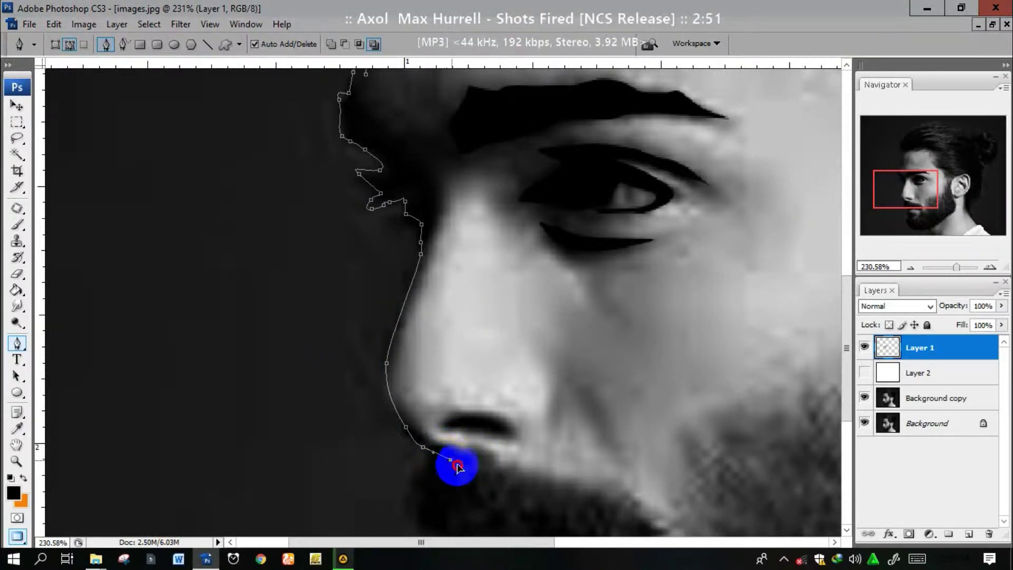
pyautogui.moveTo(450, 459); pyautogui.dragTo(475, 469)
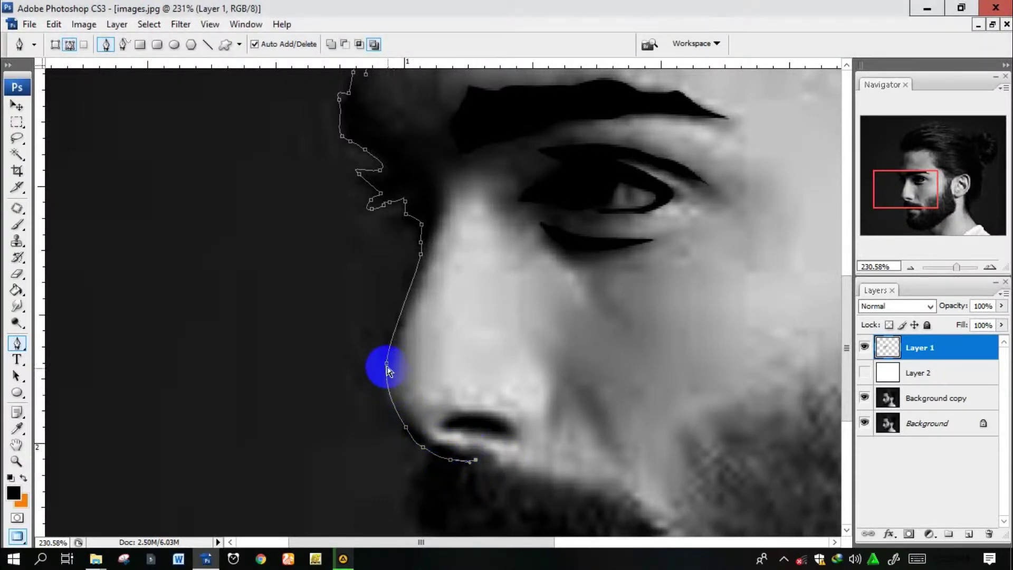
pyautogui.moveTo(387, 365); pyautogui.dragTo(382, 380)
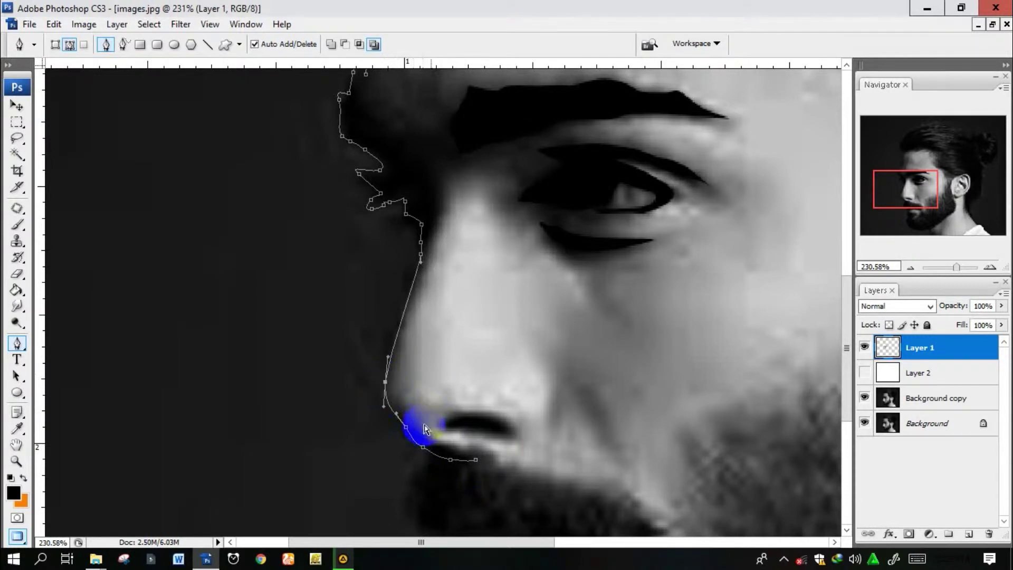
pyautogui.moveTo(402, 425); pyautogui.dragTo(391, 377)
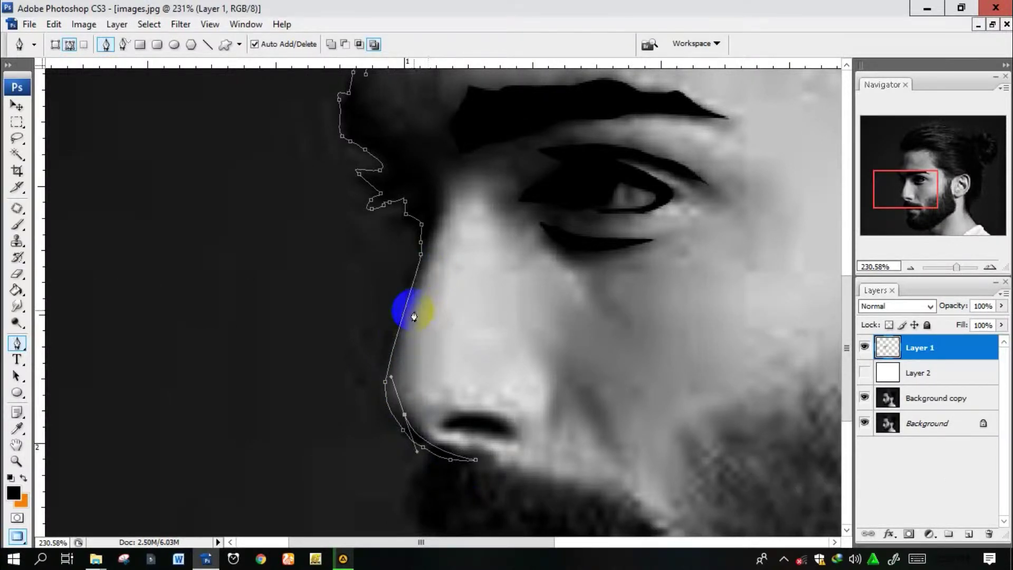
pyautogui.moveTo(415, 290)
pyautogui.mouseDown()
pyautogui.moveTo(435, 203)
pyautogui.moveTo(430, 241)
pyautogui.mouseUp()
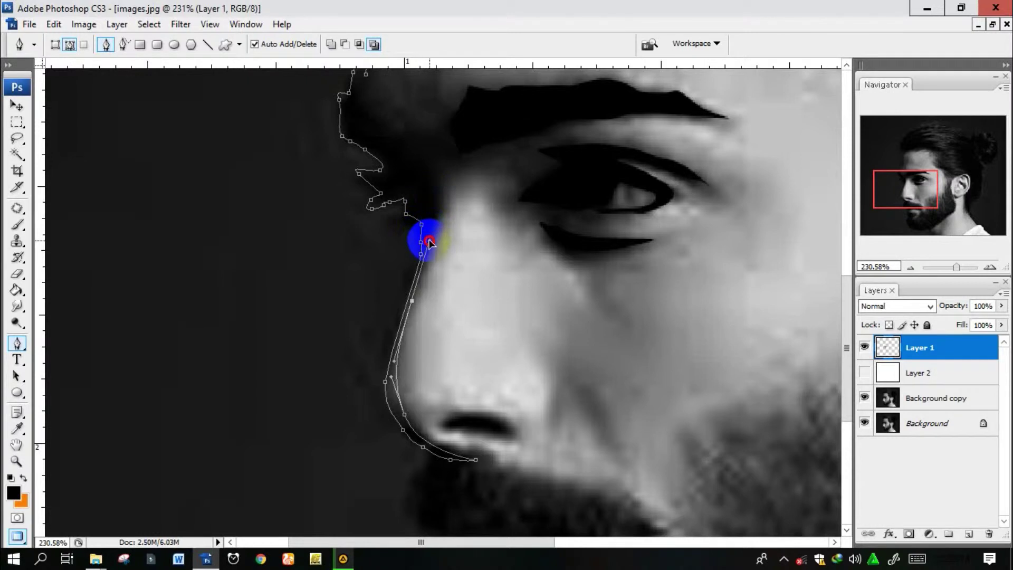
pyautogui.click(399, 411)
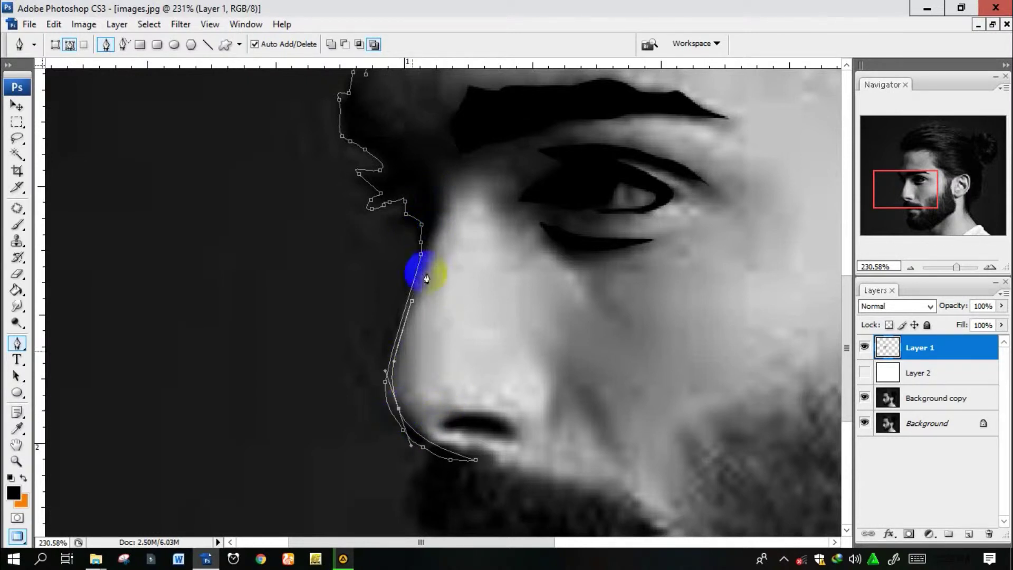
pyautogui.moveTo(430, 236)
pyautogui.mouseDown()
pyautogui.moveTo(439, 217)
pyautogui.moveTo(420, 142)
pyautogui.mouseUp()
# Fill the forehead-and-nose profile path with black
pyautogui.moveTo(904, 187); pyautogui.dragTo(901, 171)
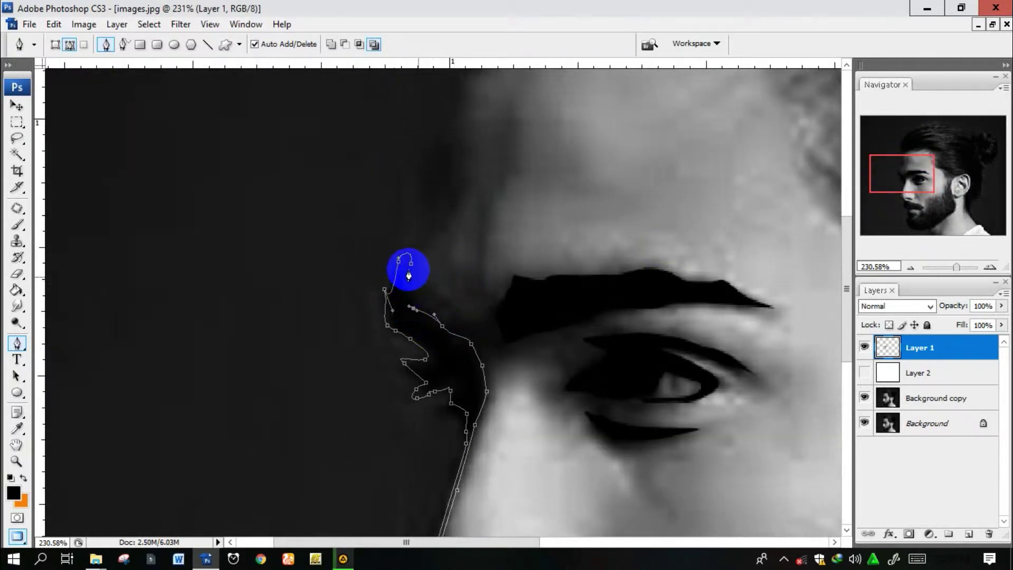
pyautogui.rightClick(520, 213)
pyautogui.click(559, 299)
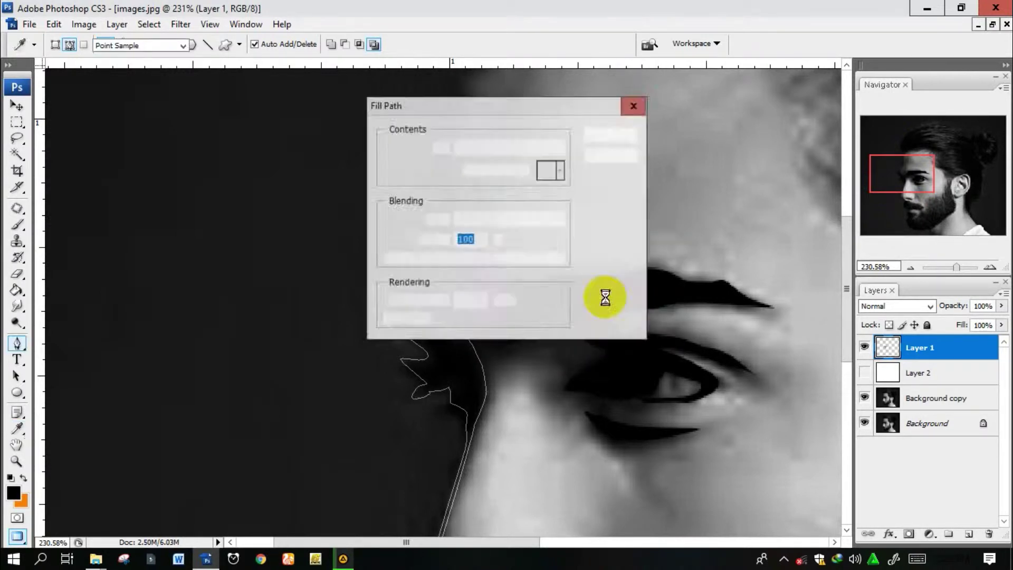
pyautogui.press('Return')
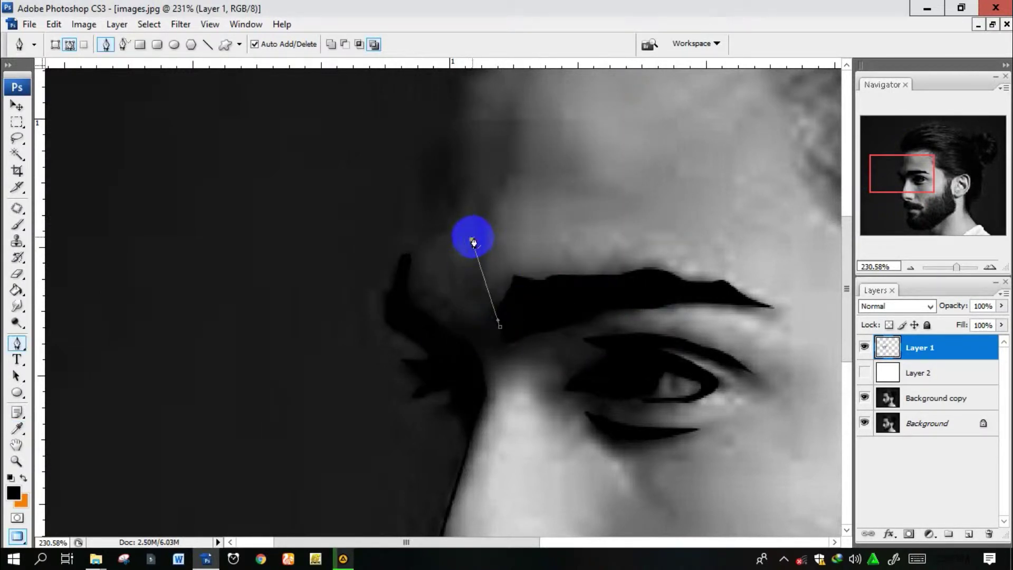
# Trace the thin forehead crease above the brow and fill it black
pyautogui.moveTo(484, 259); pyautogui.dragTo(483, 235)
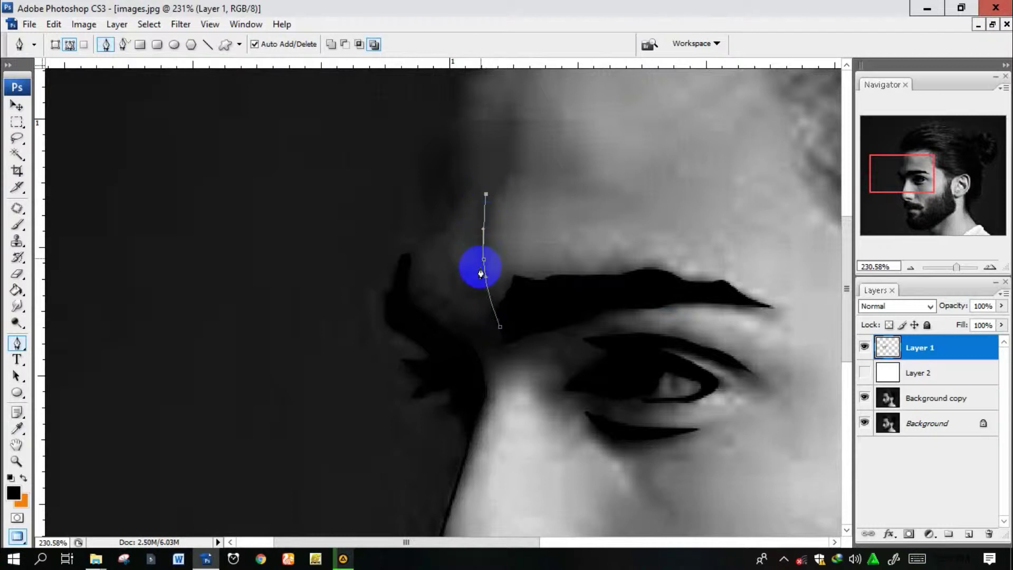
pyautogui.press('Escape')
pyautogui.moveTo(483, 283)
pyautogui.mouseDown()
pyautogui.moveTo(481, 208)
pyautogui.moveTo(508, 168)
pyautogui.mouseUp()
pyautogui.click(505, 166)
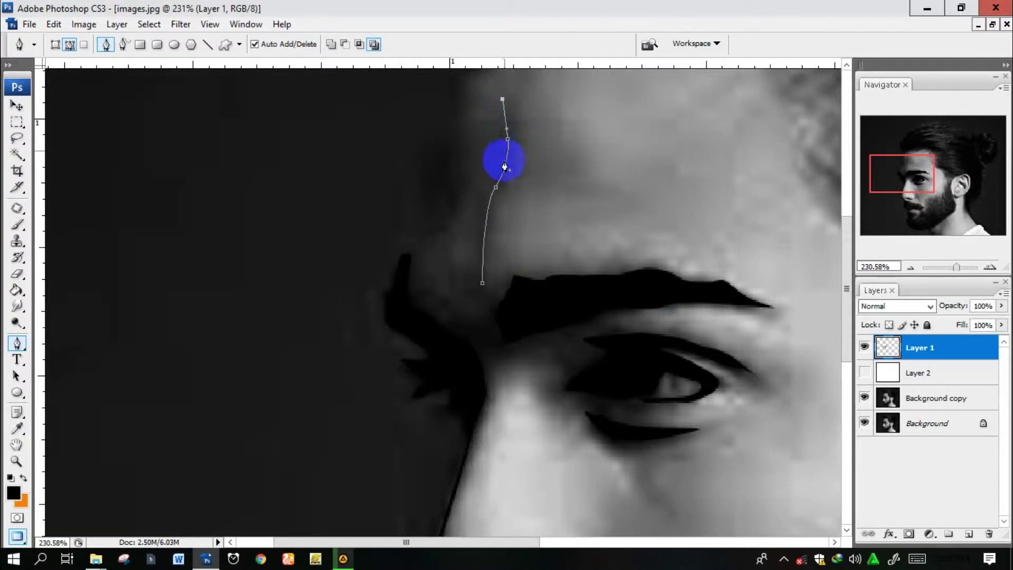
pyautogui.click(494, 184)
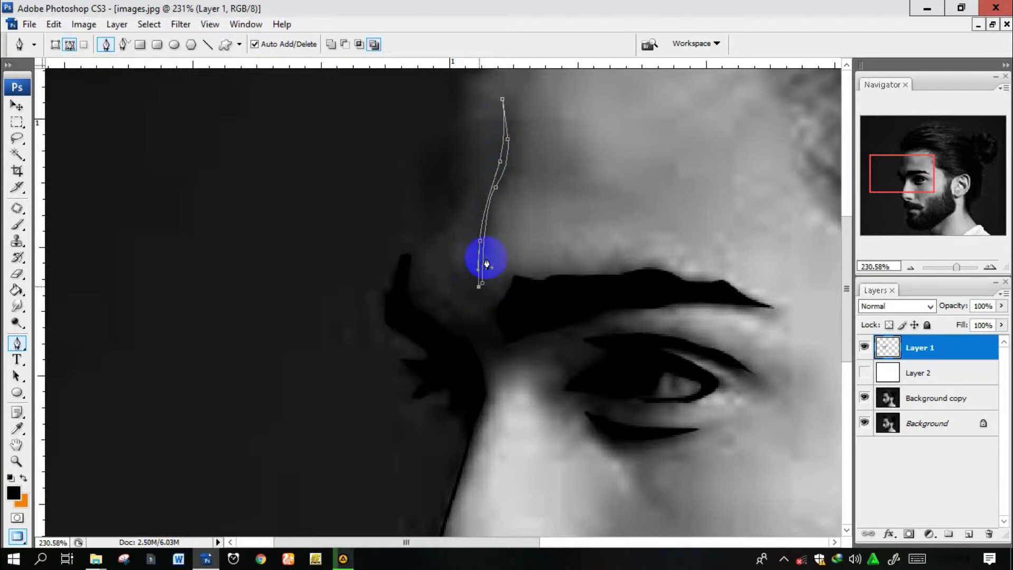
pyautogui.rightClick(498, 196)
pyautogui.click(584, 279)
pyautogui.press('Return')
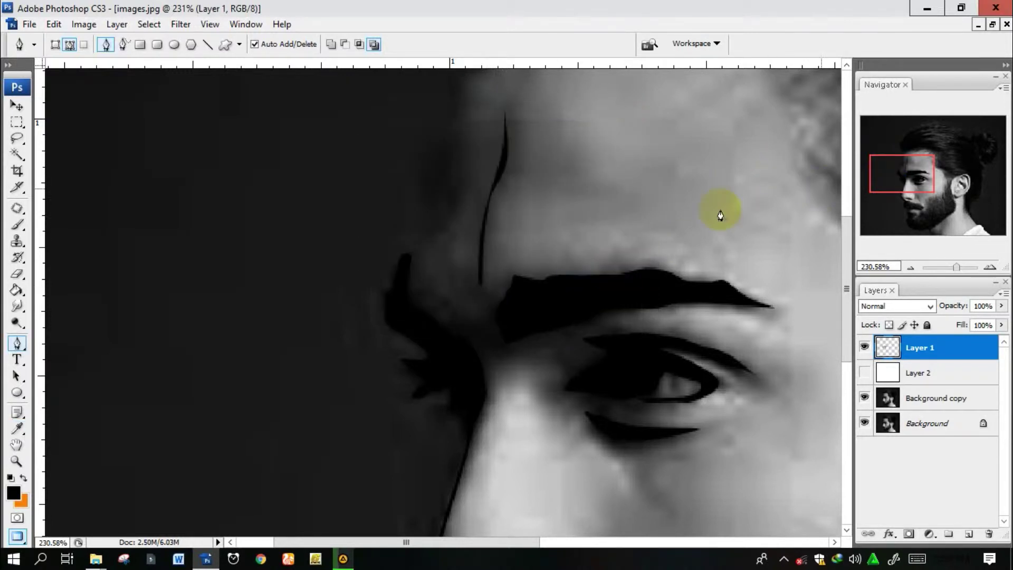
# Fill the nostril outline with black
pyautogui.moveTo(911, 211); pyautogui.dragTo(907, 213)
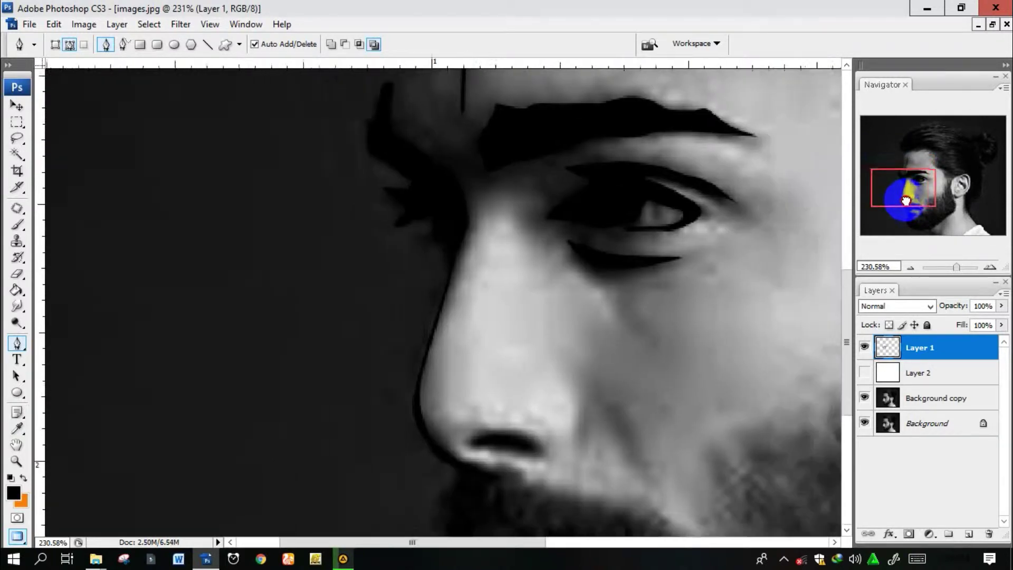
pyautogui.scroll(2, 519, 338)
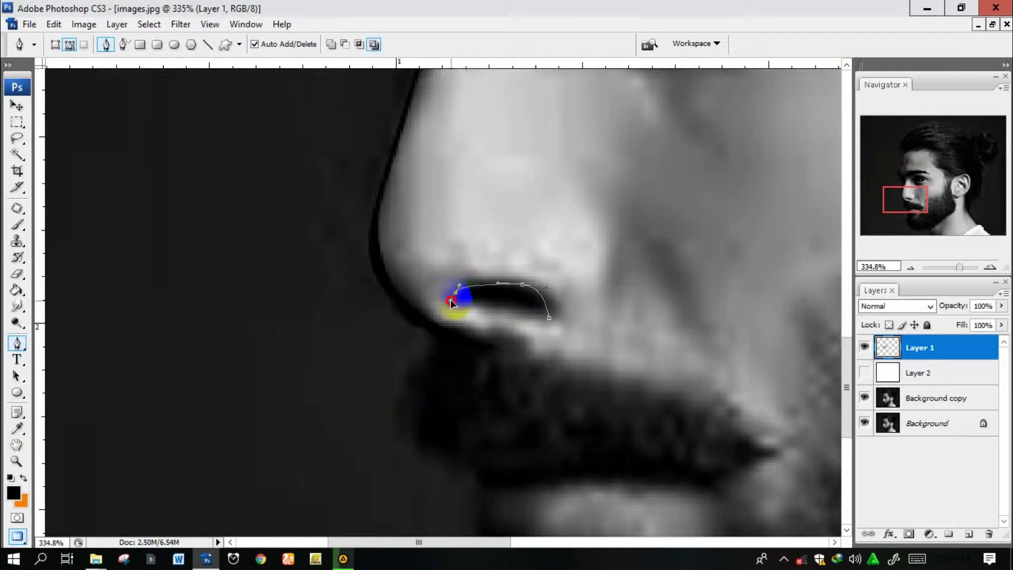
pyautogui.rightClick(517, 264)
pyautogui.click(687, 342)
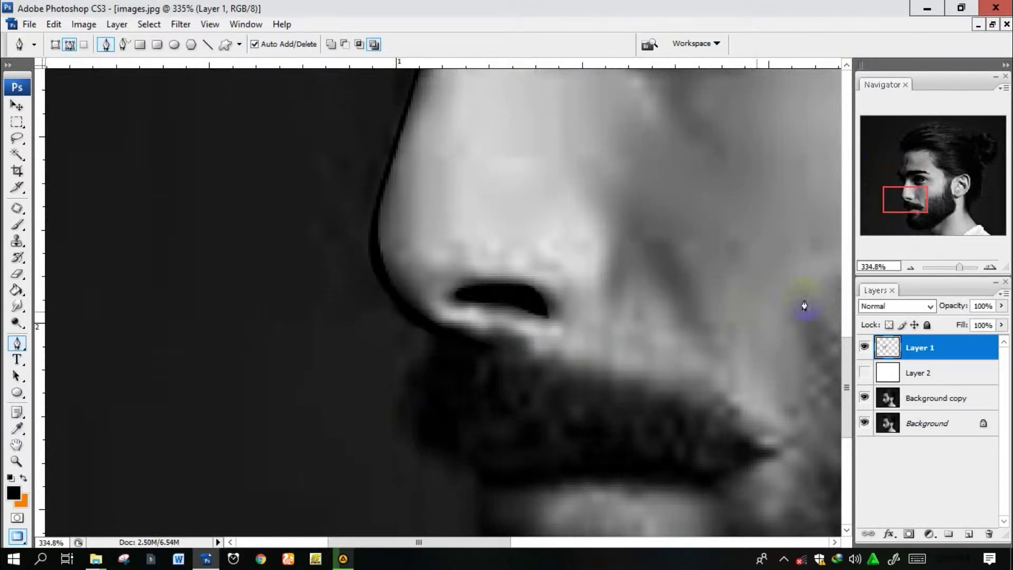
# Briefly show and re-hide the white Layer 2 to check the tracing
pyautogui.moveTo(904, 180)
pyautogui.mouseDown()
pyautogui.moveTo(870, 206)
pyautogui.moveTo(908, 182)
pyautogui.mouseUp()
pyautogui.scroll(-2, 771, 256)
pyautogui.scroll(-1, 772, 255)
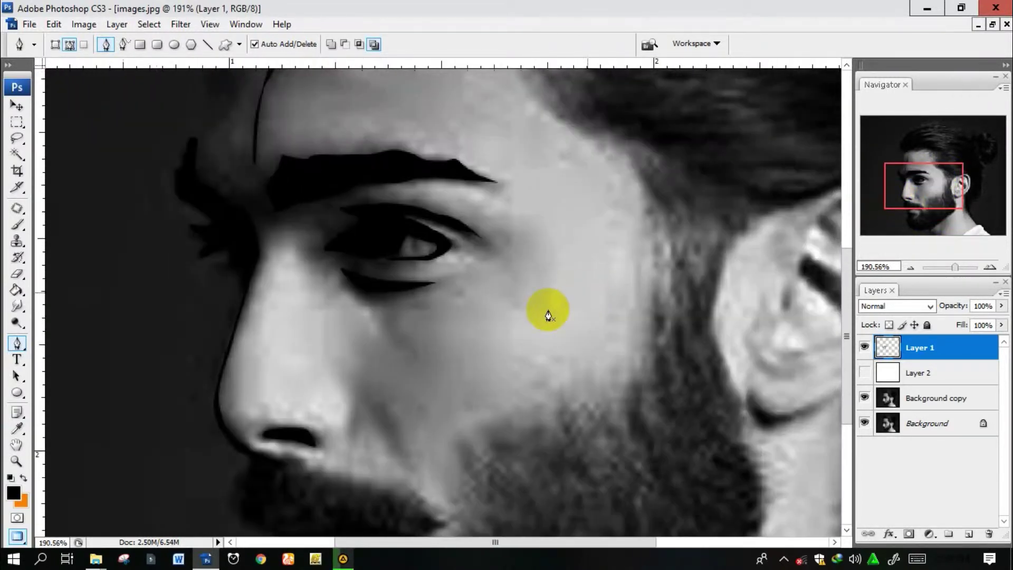
pyautogui.scroll(-1, 599, 325)
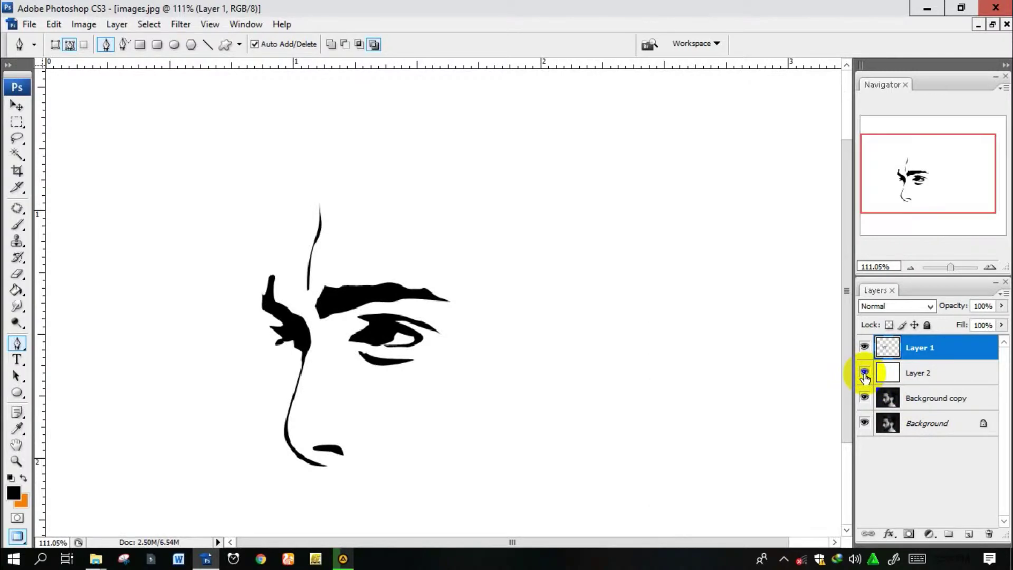
pyautogui.click(864, 372)
pyautogui.click(864, 372)
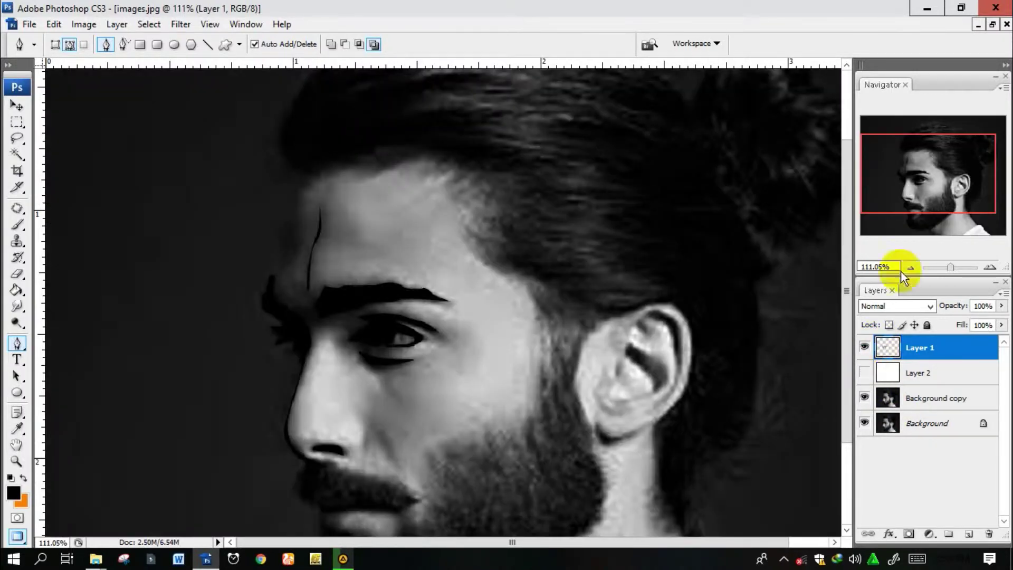
pyautogui.moveTo(910, 197)
pyautogui.mouseDown()
pyautogui.moveTo(893, 220)
pyautogui.moveTo(919, 218)
pyautogui.mouseUp()
# Trace the mustache along the upper lip and fill it with black
pyautogui.scroll(3, 351, 316)
pyautogui.scroll(3, 350, 351)
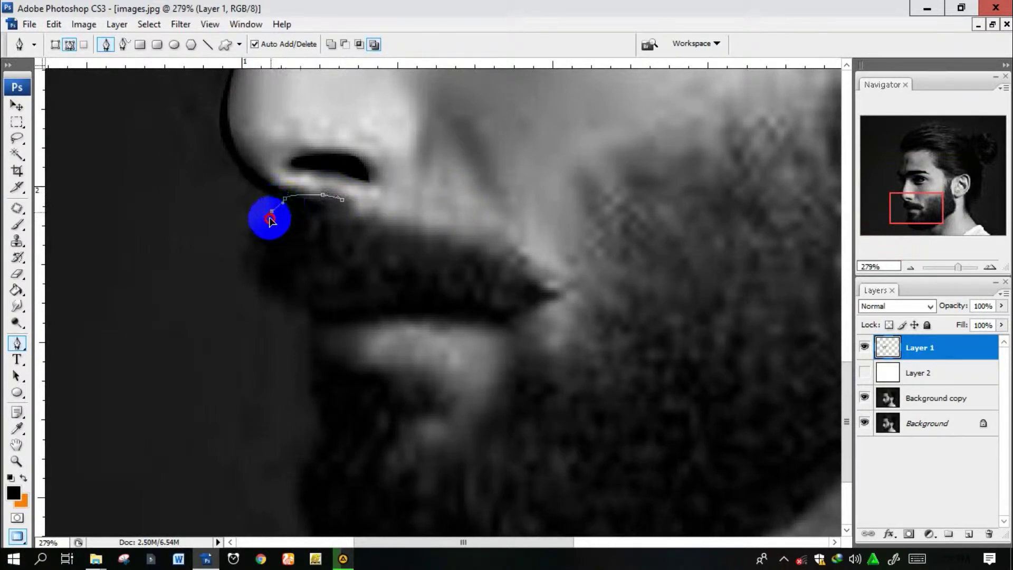
pyautogui.click(273, 289)
pyautogui.click(304, 302)
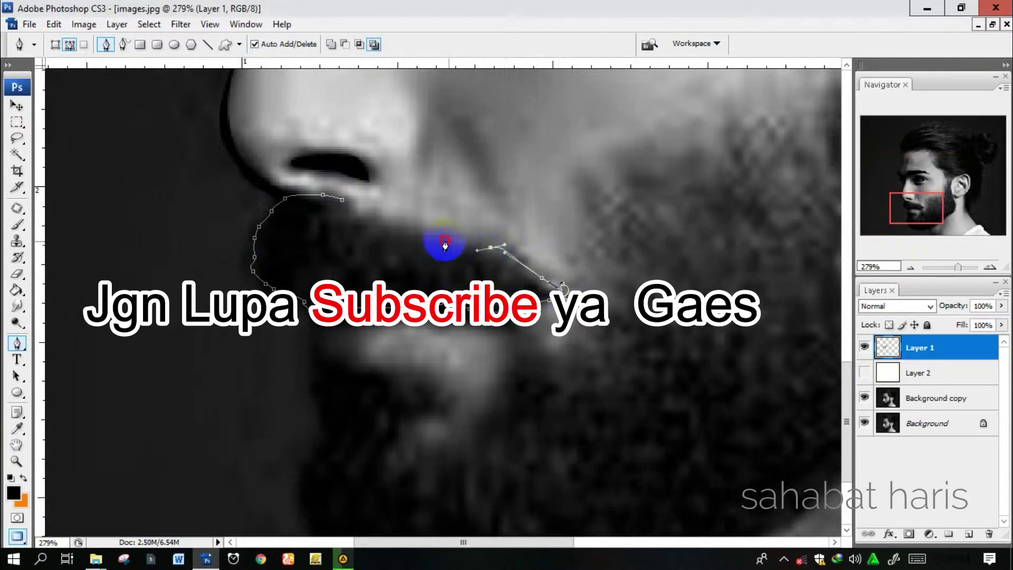
pyautogui.click(444, 238)
pyautogui.click(432, 235)
pyautogui.click(424, 232)
pyautogui.click(369, 222)
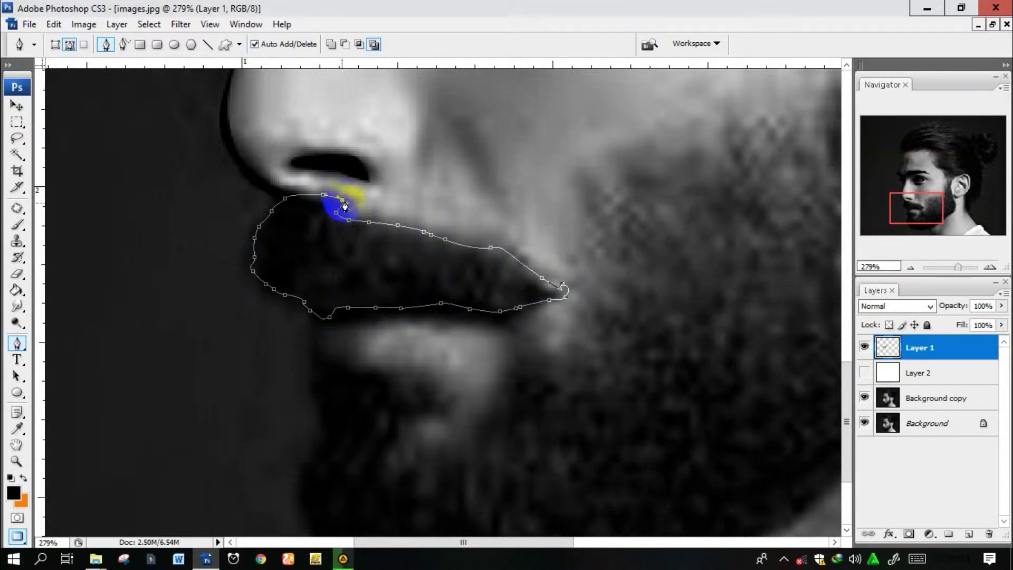
pyautogui.rightClick(398, 168)
pyautogui.click(471, 252)
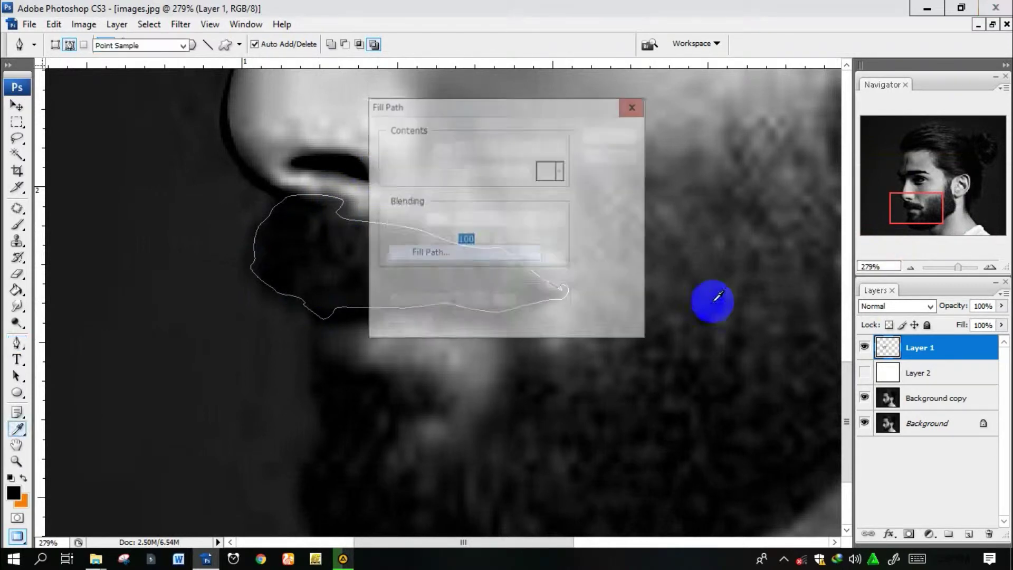
pyautogui.press('Return')
# Start a new Pen path below the lower lip for the beard
pyautogui.moveTo(933, 201); pyautogui.dragTo(942, 211)
pyautogui.click(307, 321)
pyautogui.moveTo(307, 280); pyautogui.dragTo(325, 273)
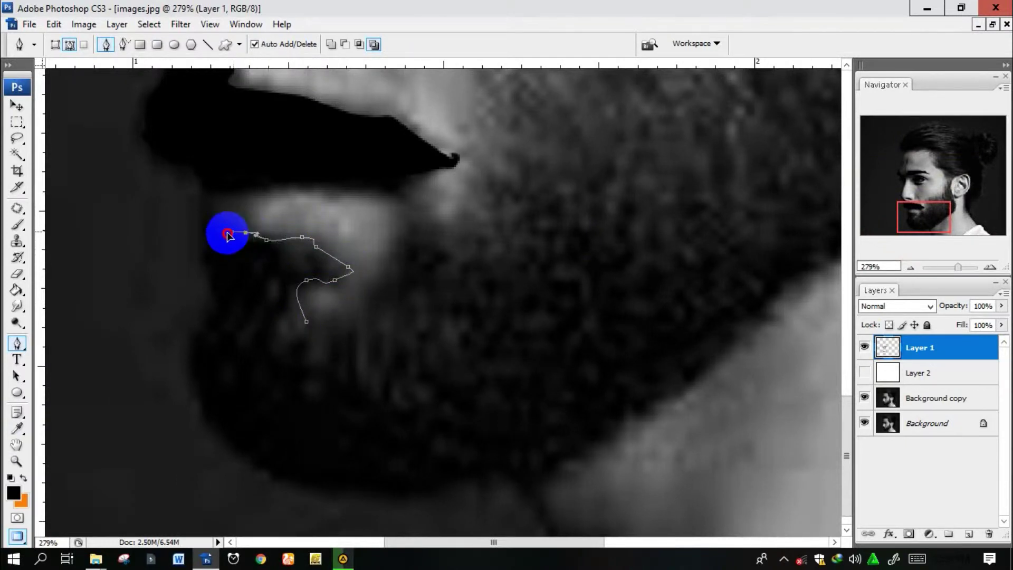
pyautogui.moveTo(200, 197); pyautogui.dragTo(203, 189)
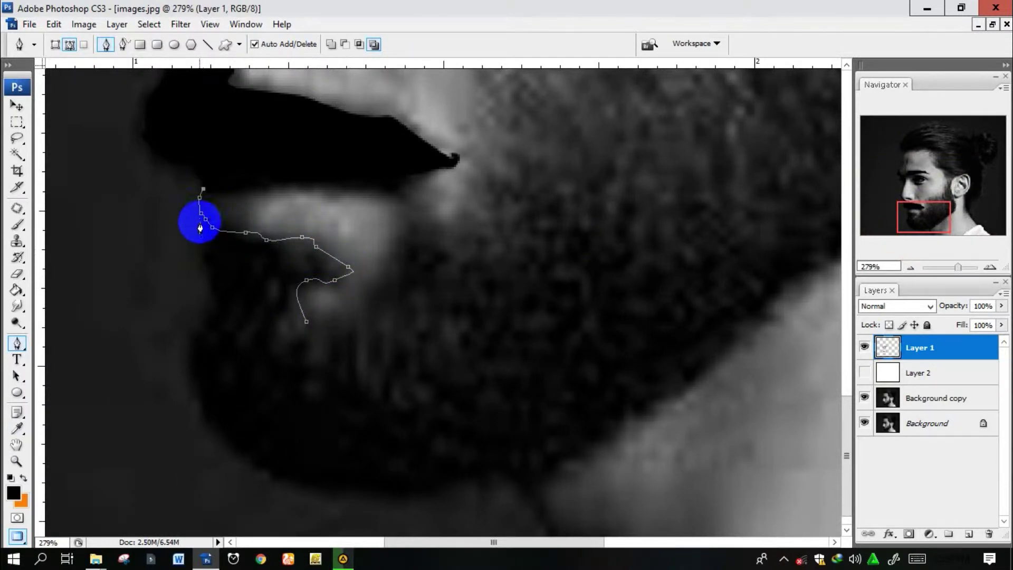
# Trace the beard outline down the chin edge and curve it around the chin
pyautogui.click(217, 299)
pyautogui.click(191, 338)
pyautogui.click(188, 368)
pyautogui.click(195, 401)
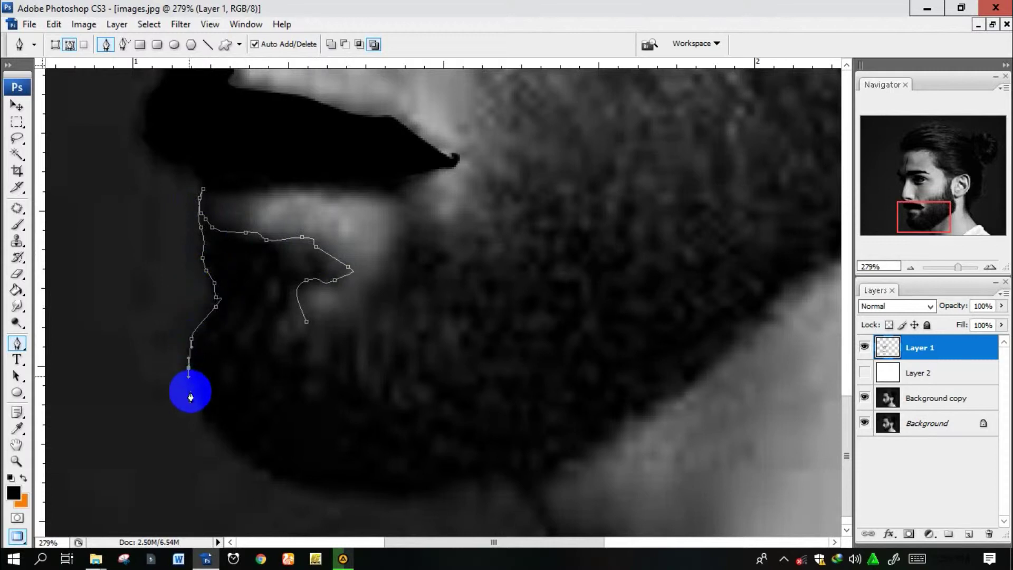
pyautogui.click(230, 444)
pyautogui.moveTo(263, 470); pyautogui.dragTo(297, 491)
# Continue the outline along the jawline and up the jaw edge toward the neck
pyautogui.click(293, 484)
pyautogui.click(390, 490)
pyautogui.click(451, 492)
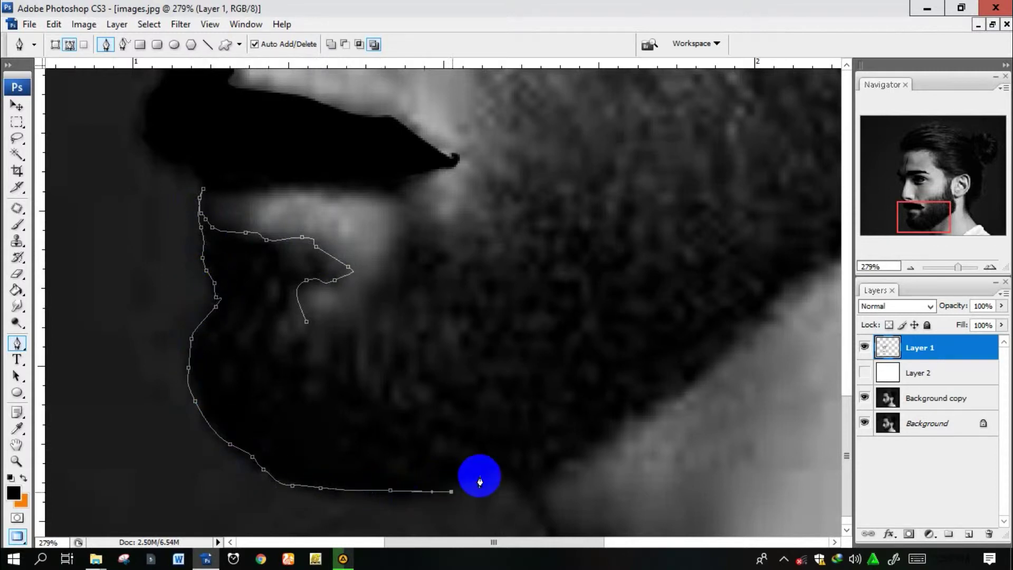
pyautogui.click(529, 471)
pyautogui.click(590, 447)
pyautogui.moveTo(613, 433); pyautogui.dragTo(625, 422)
pyautogui.click(672, 380)
pyautogui.click(684, 364)
pyautogui.moveTo(722, 338); pyautogui.dragTo(743, 326)
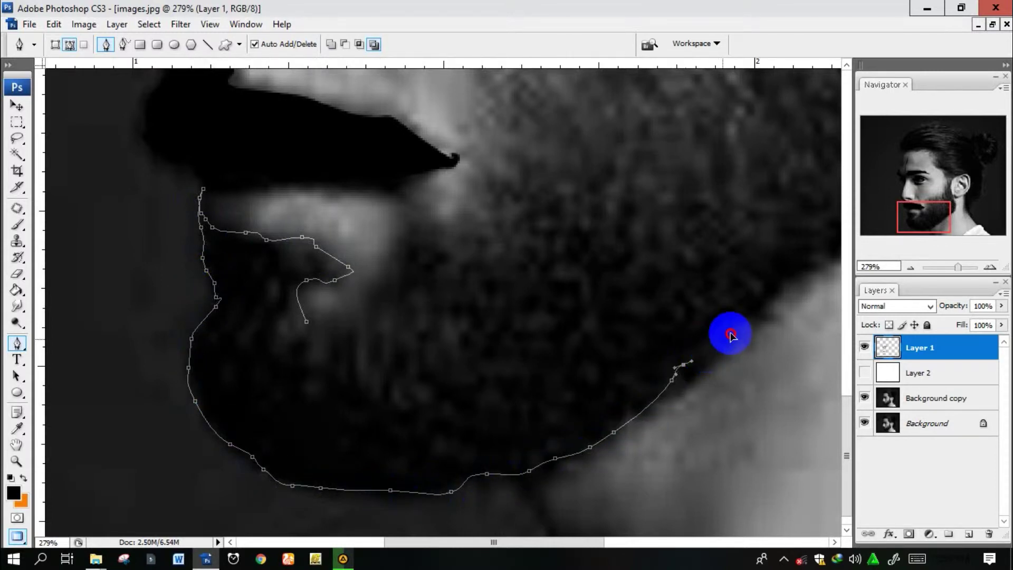
# Extend the path up the neck and beard edge to just below the ear
pyautogui.click(952, 208)
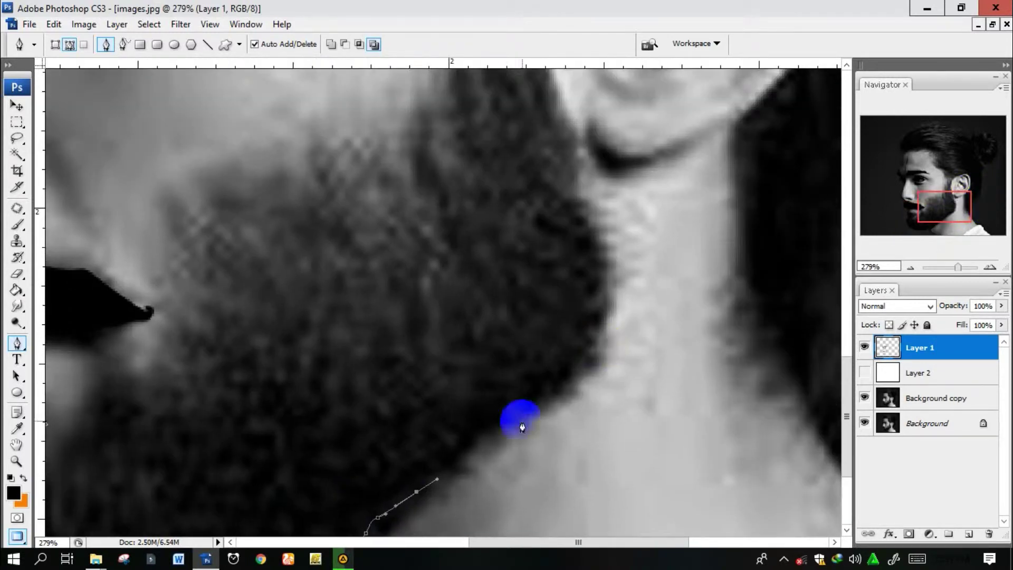
pyautogui.click(574, 384)
pyautogui.moveTo(587, 348); pyautogui.dragTo(598, 340)
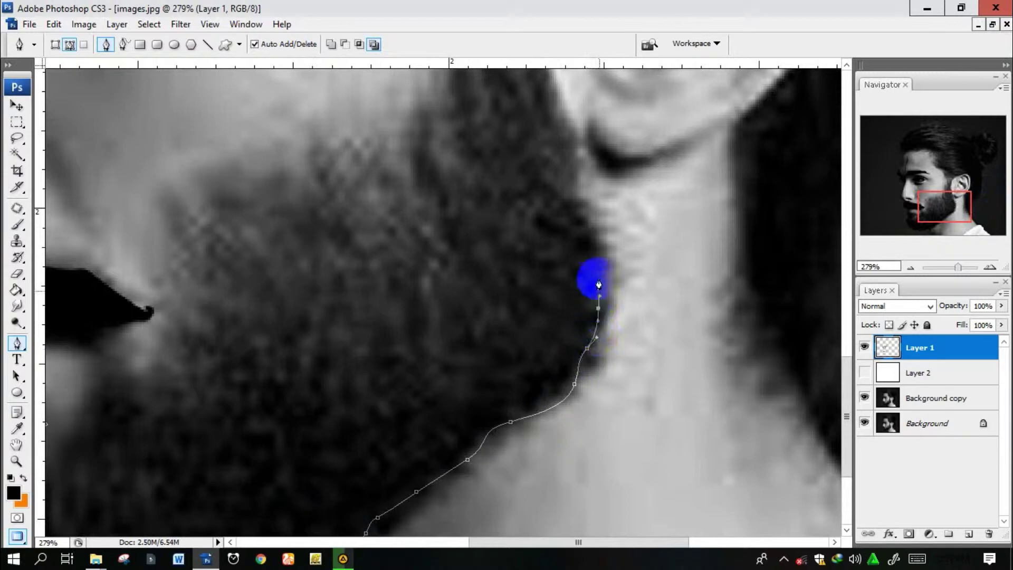
pyautogui.click(569, 192)
pyautogui.click(553, 167)
pyautogui.click(552, 135)
pyautogui.click(548, 106)
pyautogui.moveTo(977, 199); pyautogui.dragTo(956, 186)
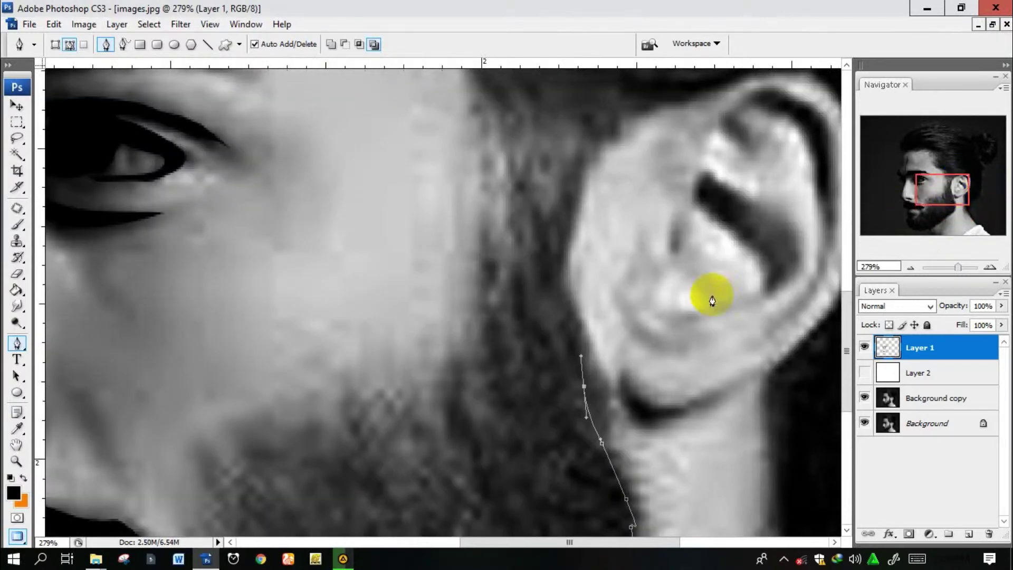
pyautogui.click(598, 370)
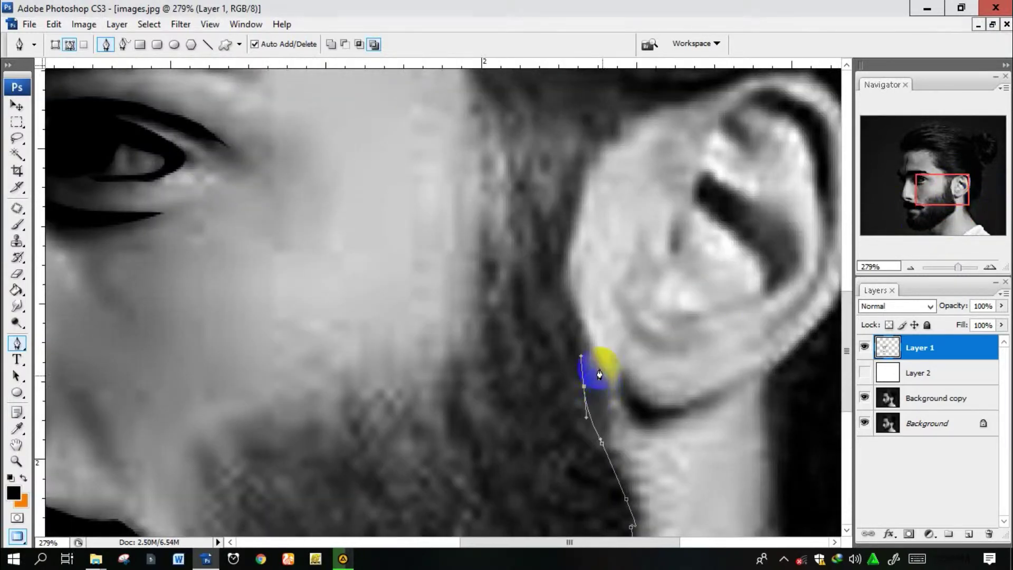
# Loop the outline up the ear's front edge, over its top and around the earlobe
pyautogui.click(575, 298)
pyautogui.click(571, 227)
pyautogui.click(582, 157)
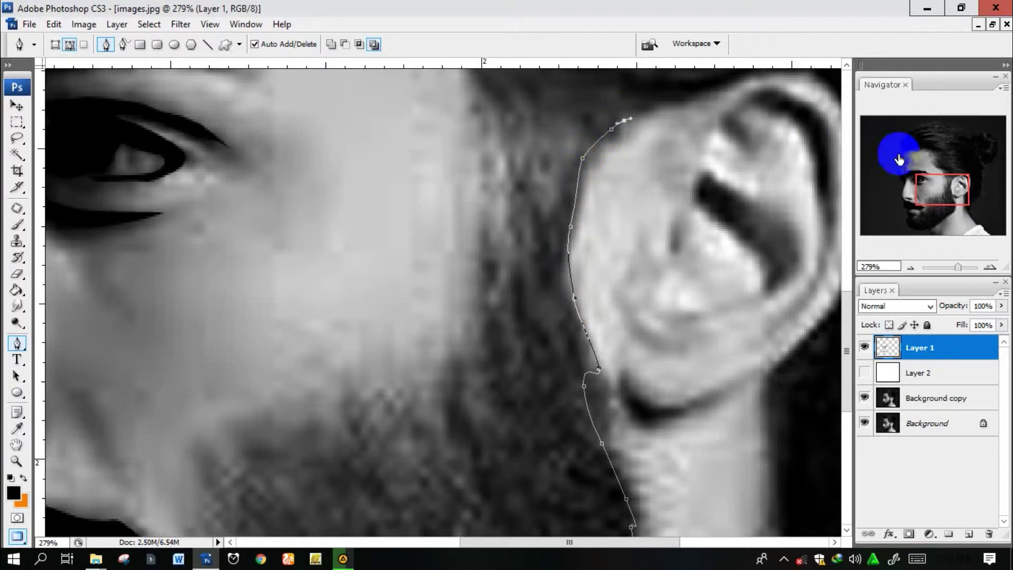
pyautogui.moveTo(942, 189); pyautogui.dragTo(949, 183)
pyautogui.moveTo(615, 187); pyautogui.dragTo(709, 163)
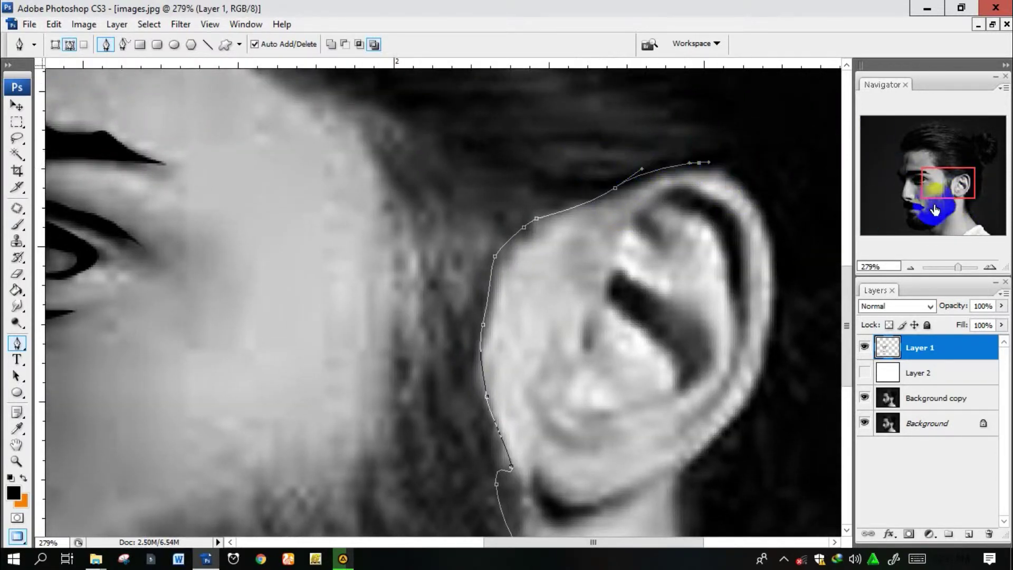
pyautogui.moveTo(947, 192); pyautogui.dragTo(951, 192)
pyautogui.moveTo(736, 249); pyautogui.dragTo(739, 320)
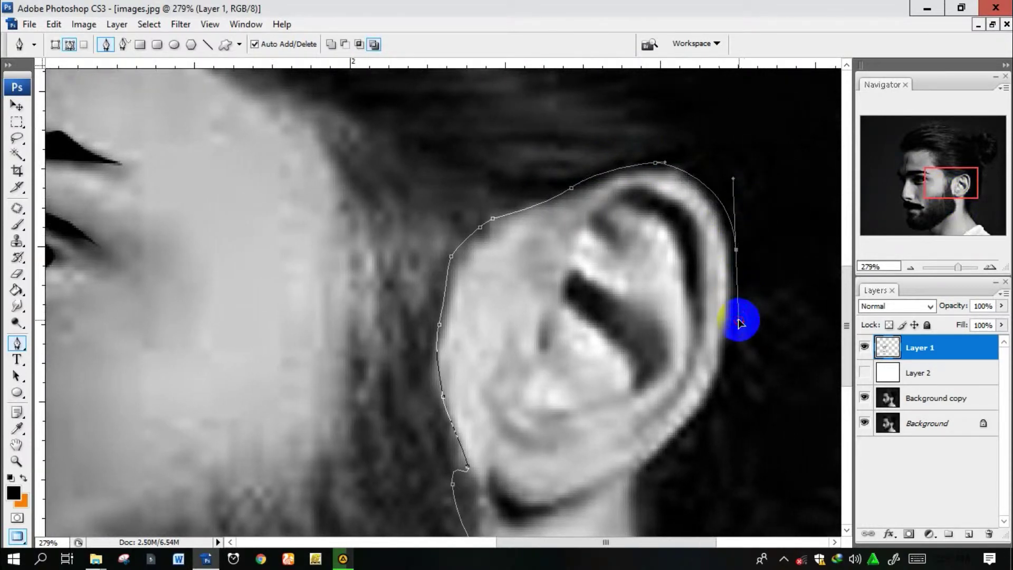
pyautogui.moveTo(700, 415); pyautogui.dragTo(670, 453)
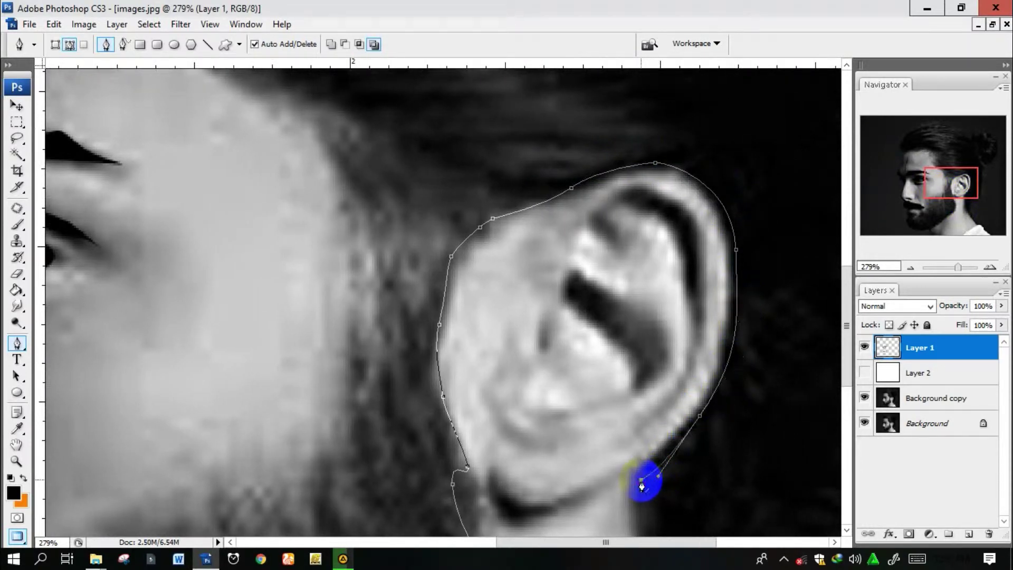
# Trace the outline down the back of the neck toward the collar
pyautogui.moveTo(950, 182); pyautogui.dragTo(957, 198)
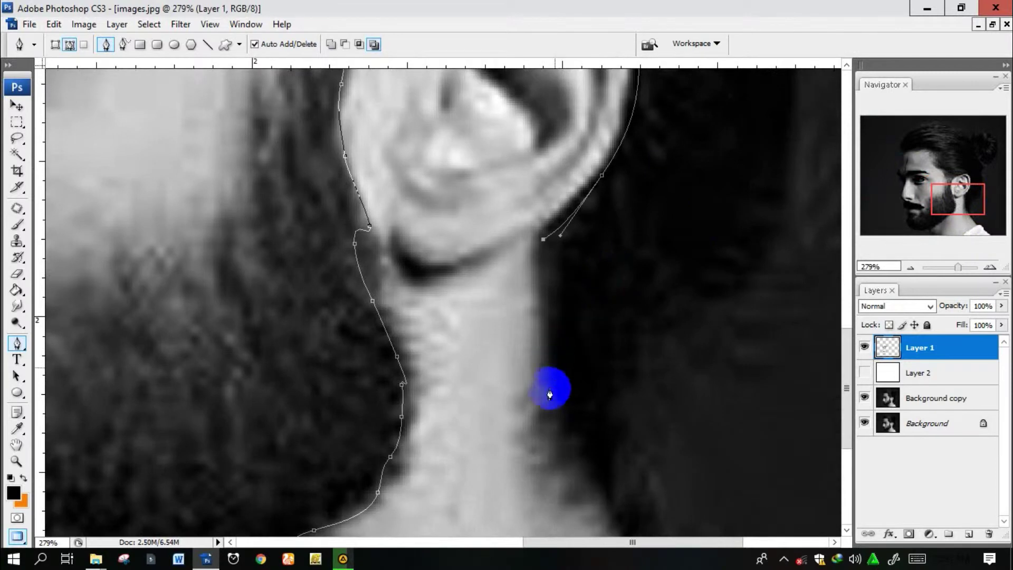
pyautogui.moveTo(549, 401); pyautogui.dragTo(562, 463)
pyautogui.moveTo(602, 492); pyautogui.dragTo(611, 512)
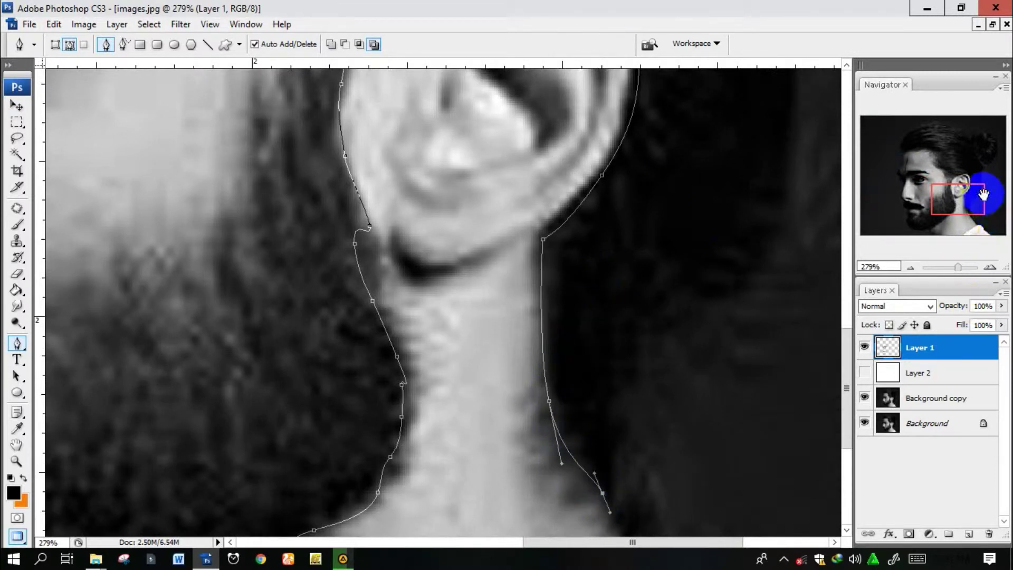
pyautogui.moveTo(982, 195); pyautogui.dragTo(988, 212)
pyautogui.moveTo(628, 387); pyautogui.dragTo(648, 416)
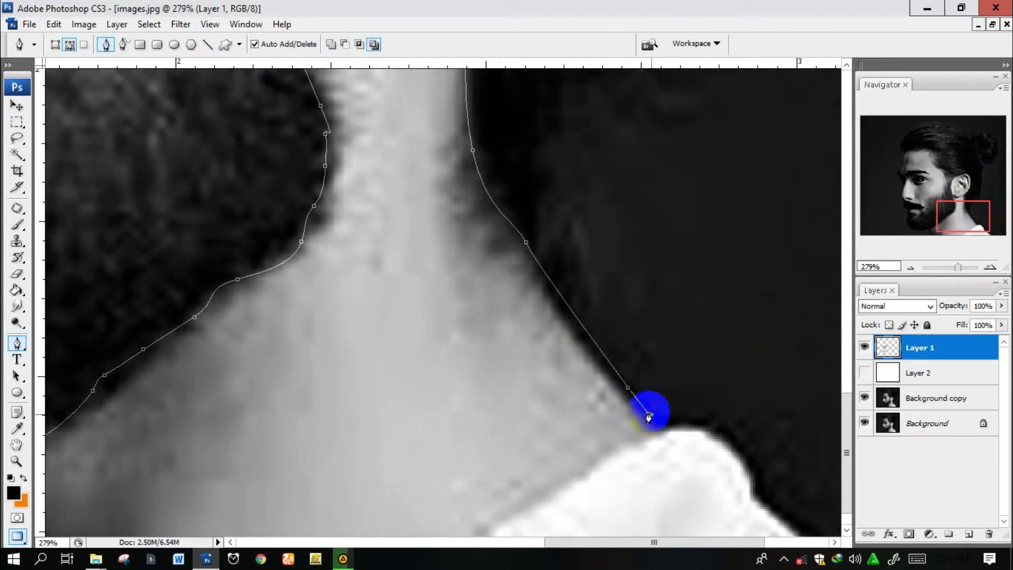
pyautogui.moveTo(605, 378); pyautogui.dragTo(624, 405)
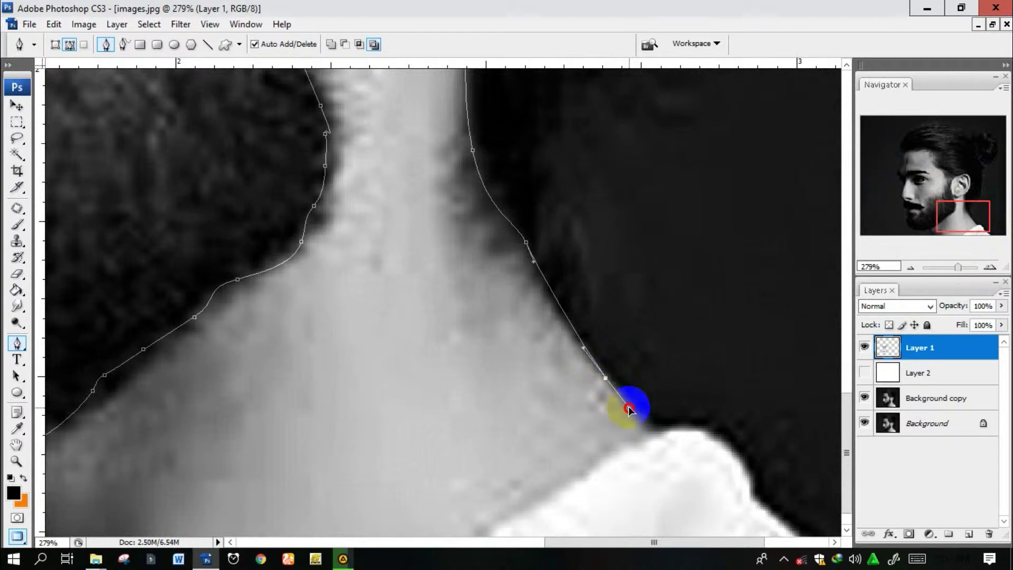
# Turn the path back up the neck edge toward the jaw
pyautogui.moveTo(600, 346); pyautogui.dragTo(583, 312)
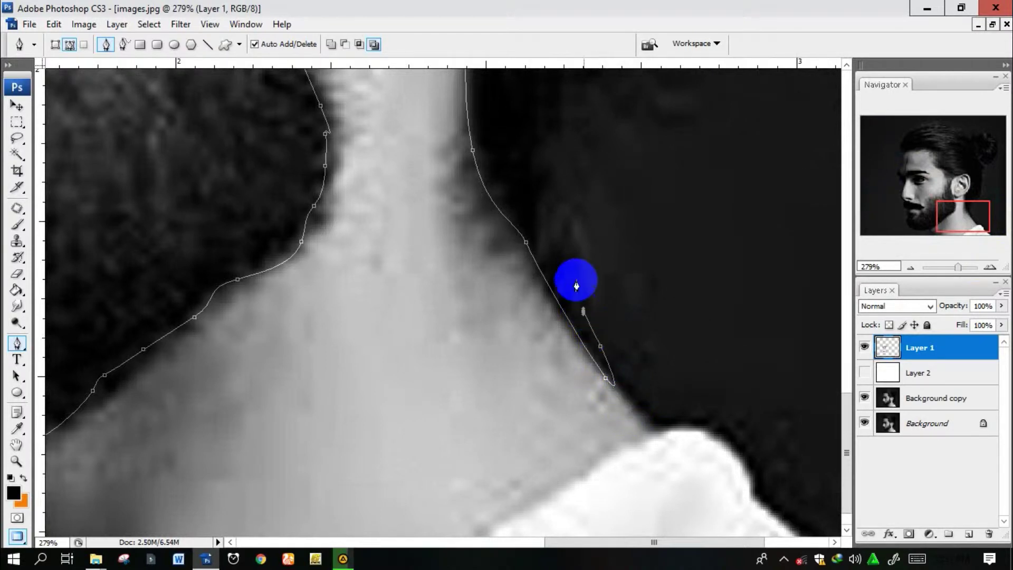
pyautogui.click(571, 248)
pyautogui.click(572, 224)
pyautogui.click(572, 206)
pyautogui.click(575, 190)
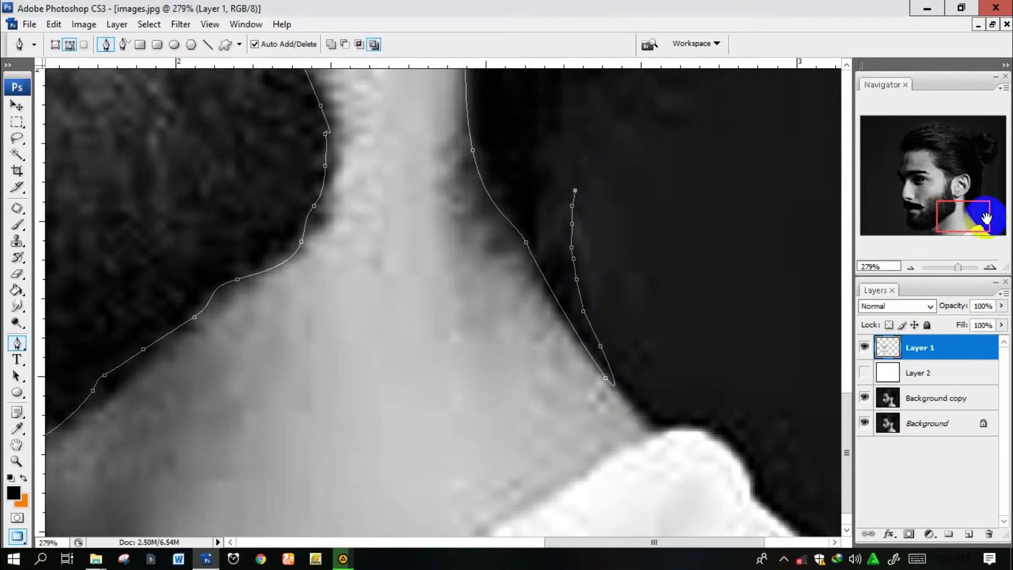
pyautogui.moveTo(956, 221); pyautogui.dragTo(959, 211)
pyautogui.click(530, 320)
# Continue the outline up the jaw edge into the hair behind the jaw
pyautogui.click(579, 277)
pyautogui.click(596, 253)
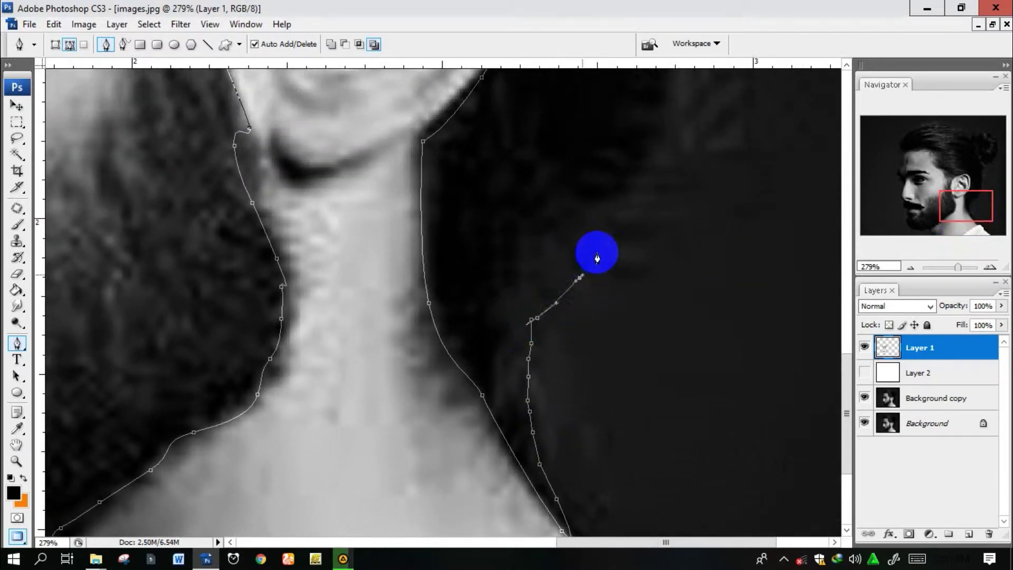
pyautogui.click(598, 218)
pyautogui.moveTo(616, 201); pyautogui.dragTo(631, 192)
pyautogui.moveTo(960, 211); pyautogui.dragTo(961, 182)
pyautogui.click(597, 299)
pyautogui.click(597, 262)
pyautogui.click(599, 224)
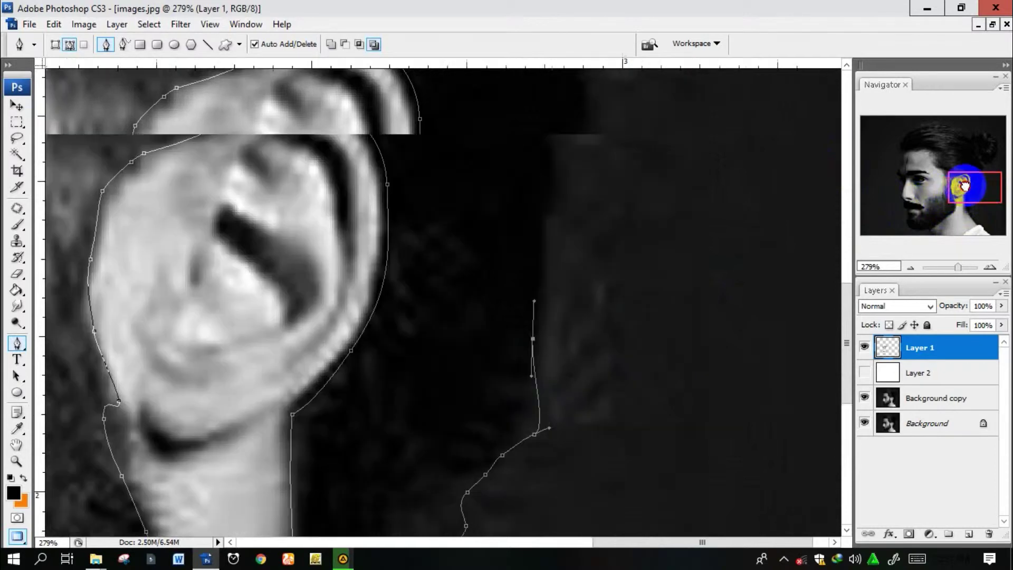
# Add anchors up the hair edge behind the ear
pyautogui.click(535, 295)
pyautogui.click(539, 228)
pyautogui.click(530, 195)
pyautogui.click(531, 166)
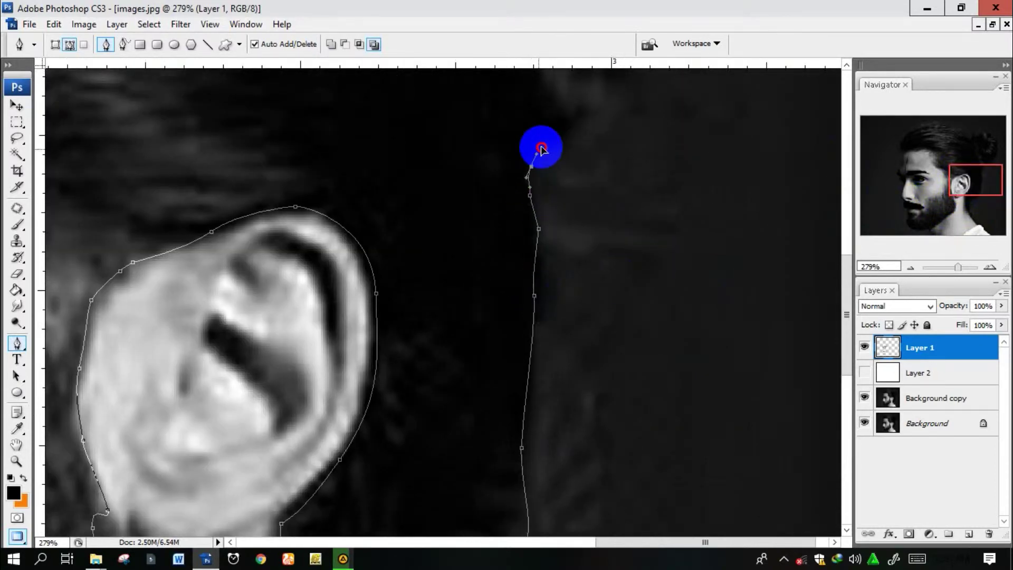
pyautogui.click(538, 148)
pyautogui.click(571, 126)
# Trace the outline along the base of the hair bun
pyautogui.moveTo(933, 216); pyautogui.dragTo(972, 163)
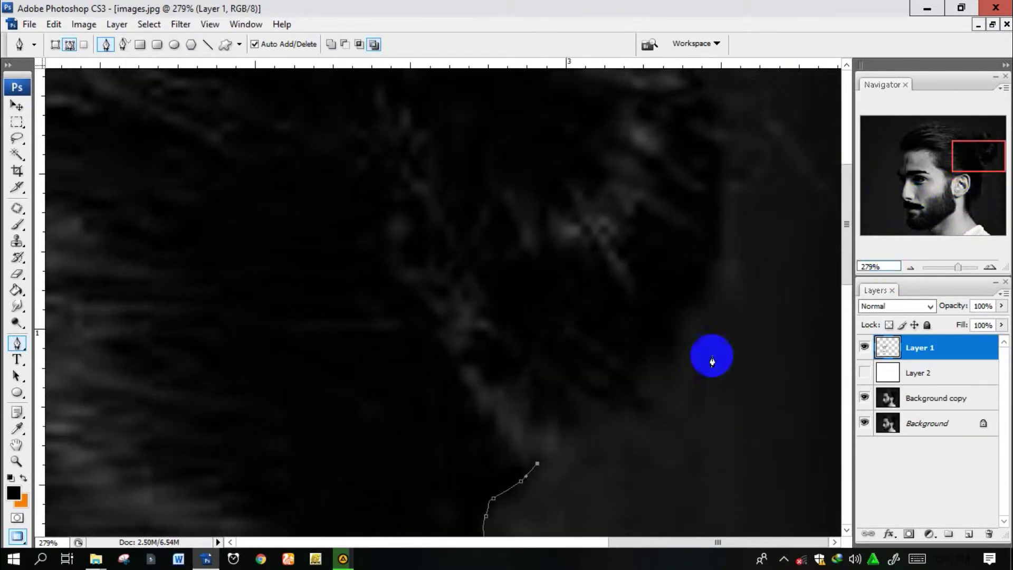
pyautogui.click(500, 434)
pyautogui.click(522, 395)
pyautogui.click(540, 354)
pyautogui.click(620, 376)
pyautogui.click(700, 321)
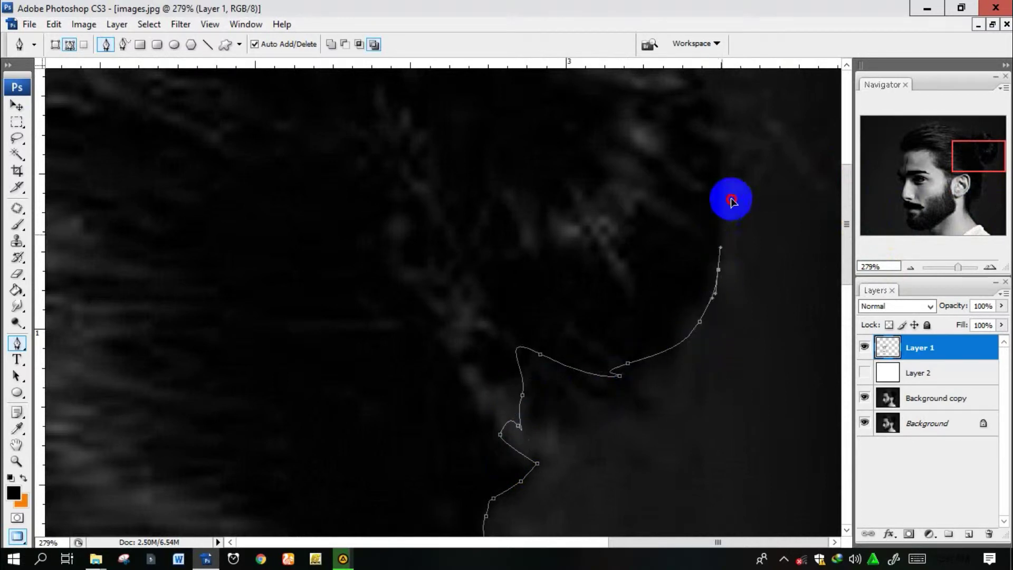
pyautogui.click(733, 197)
# Carry the path up the bun's edge to near its top
pyautogui.moveTo(1000, 141); pyautogui.dragTo(999, 132)
pyautogui.click(699, 283)
pyautogui.click(695, 233)
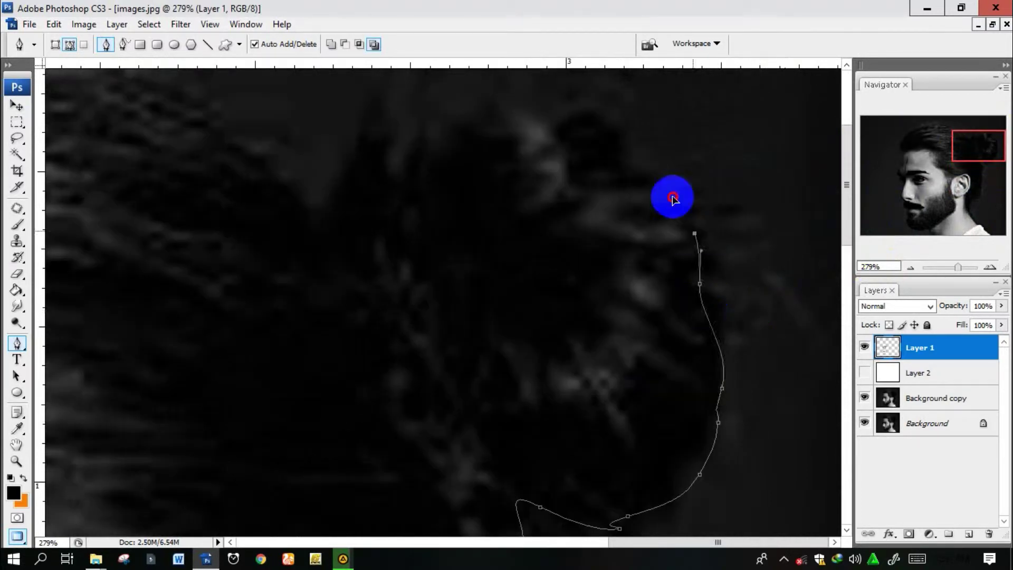
pyautogui.click(644, 157)
pyautogui.click(602, 124)
pyautogui.click(580, 111)
pyautogui.moveTo(968, 151); pyautogui.dragTo(968, 143)
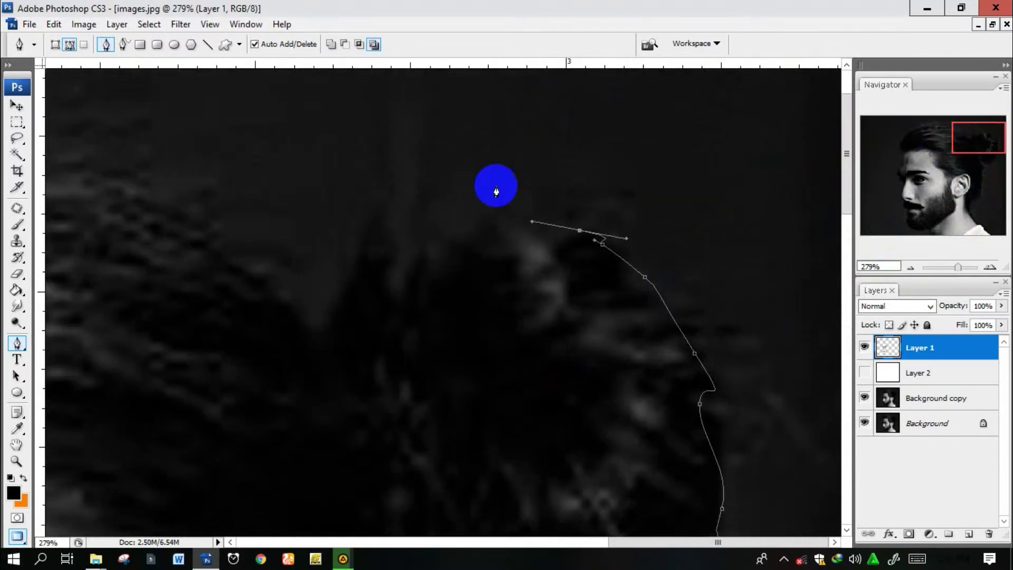
# Curve the outline over the top of the bun and down its front
pyautogui.click(474, 210)
pyautogui.click(441, 235)
pyautogui.click(408, 269)
pyautogui.click(400, 293)
pyautogui.click(378, 211)
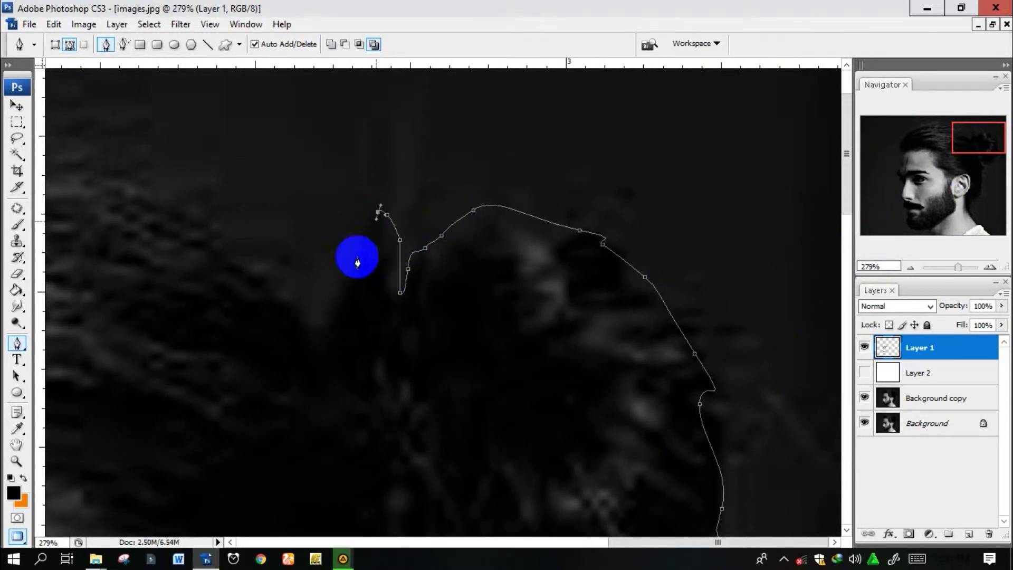
pyautogui.click(354, 260)
pyautogui.moveTo(335, 300); pyautogui.dragTo(335, 319)
# Run the outline forward along the top of the hair
pyautogui.click(324, 341)
pyautogui.moveTo(256, 268); pyautogui.dragTo(245, 256)
pyautogui.moveTo(178, 214); pyautogui.dragTo(152, 204)
pyautogui.moveTo(968, 136); pyautogui.dragTo(944, 141)
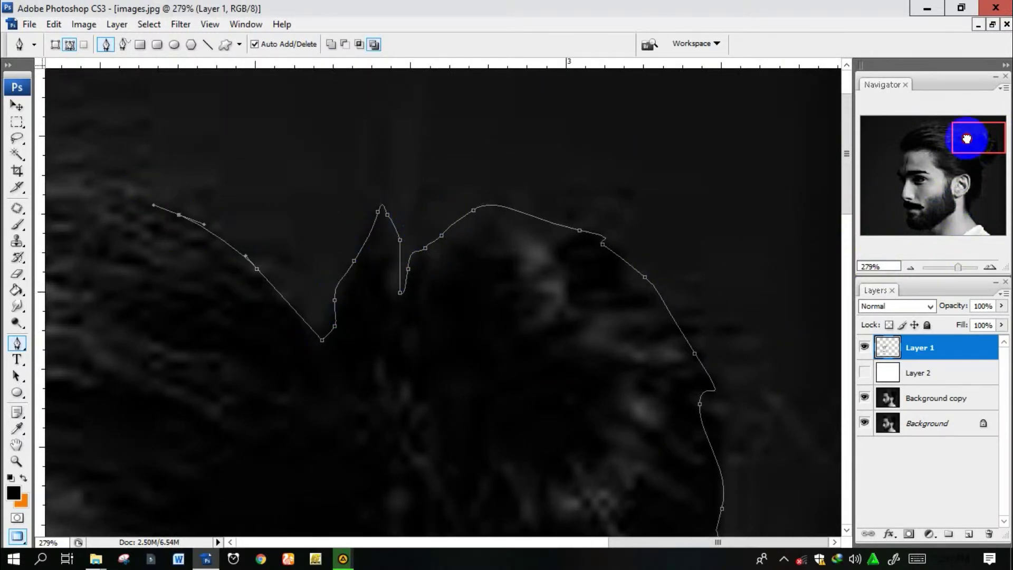
pyautogui.scroll(-2, 508, 147)
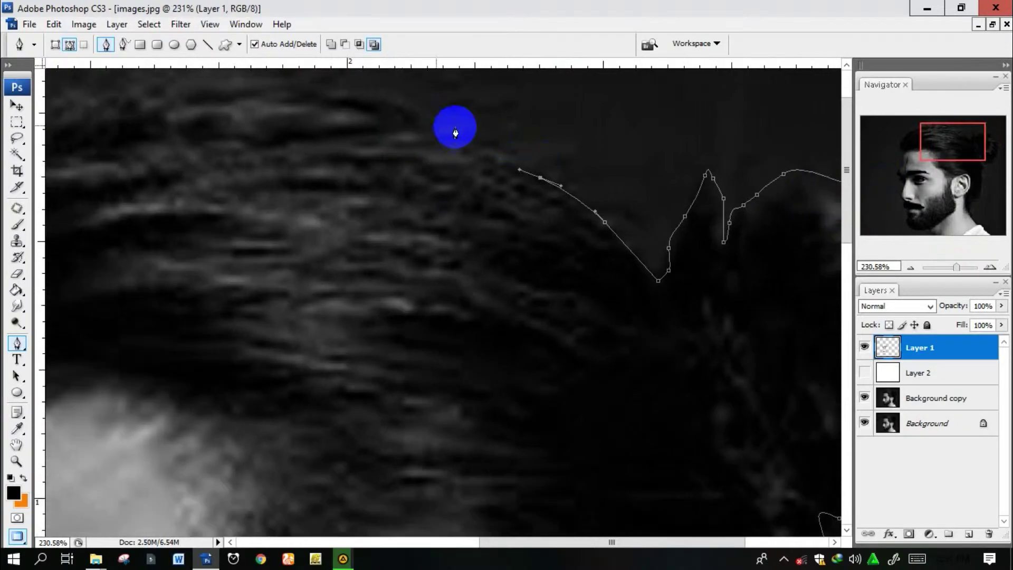
# Curve the outline along the top and across the front of the hair
pyautogui.moveTo(436, 113); pyautogui.dragTo(380, 92)
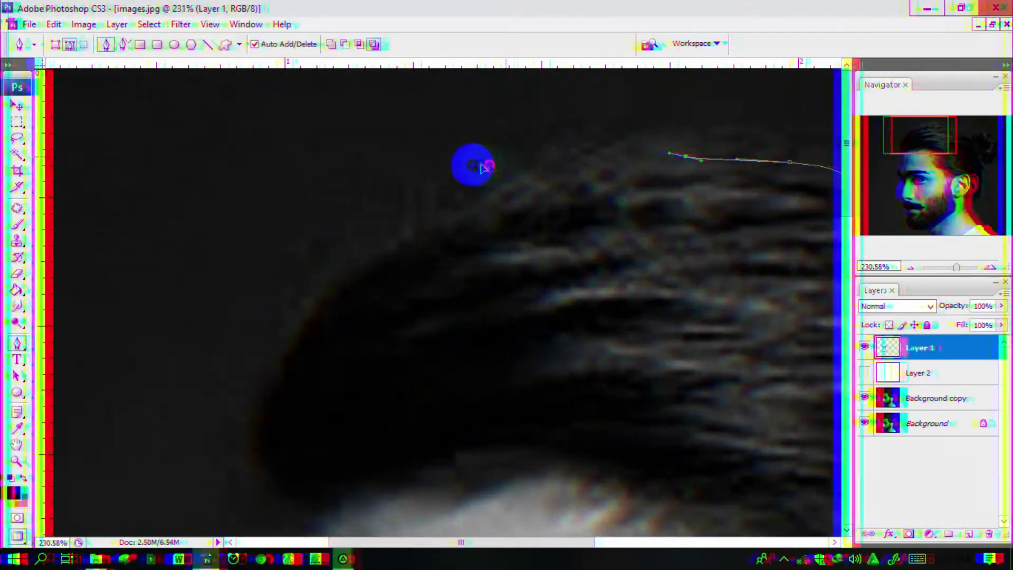
pyautogui.click(506, 156)
pyautogui.click(490, 191)
pyautogui.click(433, 225)
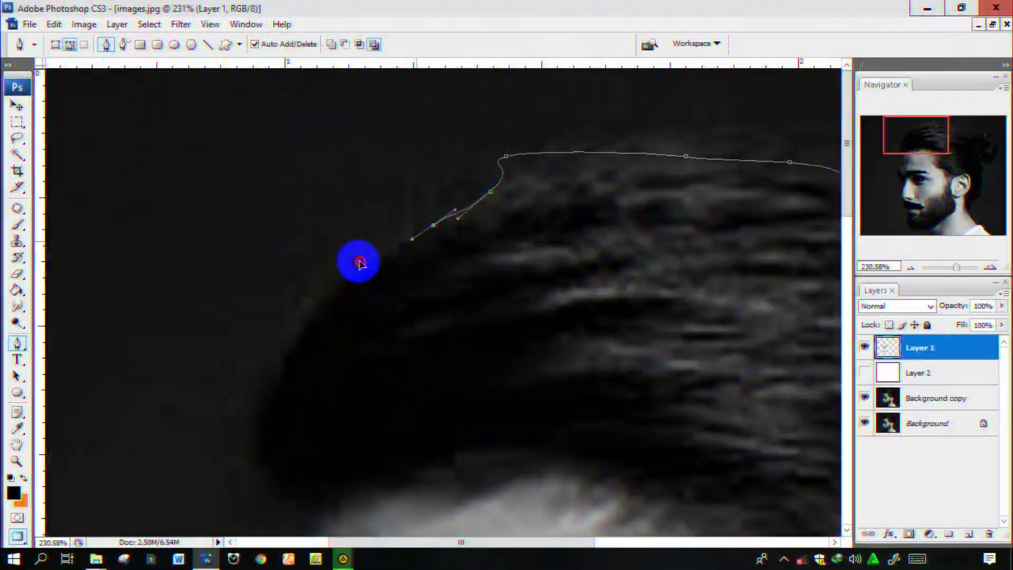
pyautogui.click(373, 255)
pyautogui.click(355, 264)
# Trace the path down the front edge of the hair
pyautogui.click(309, 339)
pyautogui.click(294, 364)
pyautogui.click(260, 449)
pyautogui.click(264, 477)
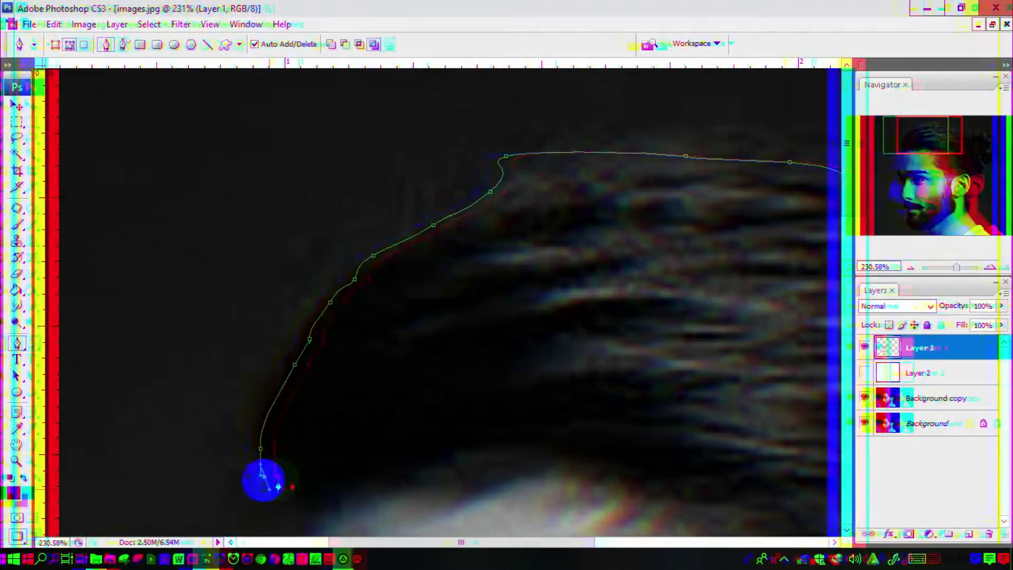
pyautogui.click(285, 491)
pyautogui.click(307, 494)
# Follow the hairline across above the forehead
pyautogui.click(344, 487)
pyautogui.click(392, 478)
pyautogui.click(449, 455)
pyautogui.click(574, 445)
pyautogui.click(642, 451)
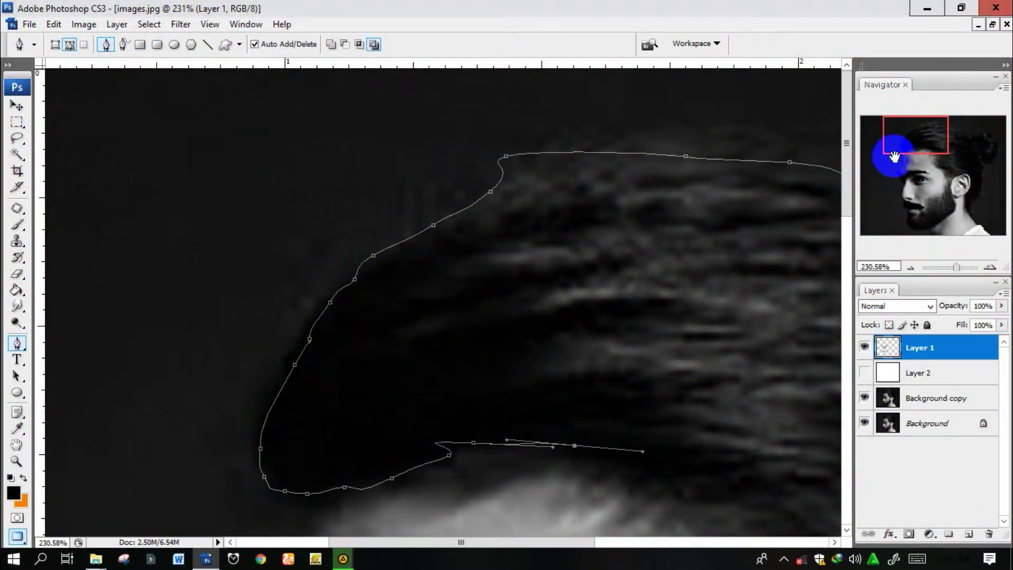
pyautogui.click(932, 145)
pyautogui.moveTo(932, 146); pyautogui.dragTo(934, 147)
# Bring the outline down the forehead hairline to the temple and sideburn
pyautogui.click(460, 308)
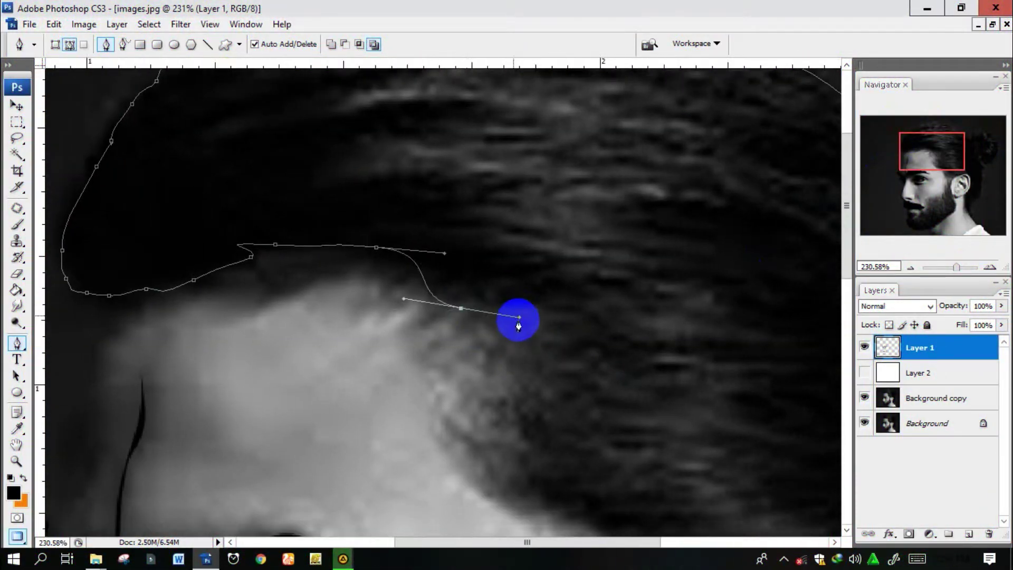
pyautogui.click(544, 330)
pyautogui.click(514, 393)
pyautogui.click(527, 431)
pyautogui.moveTo(502, 459); pyautogui.dragTo(534, 475)
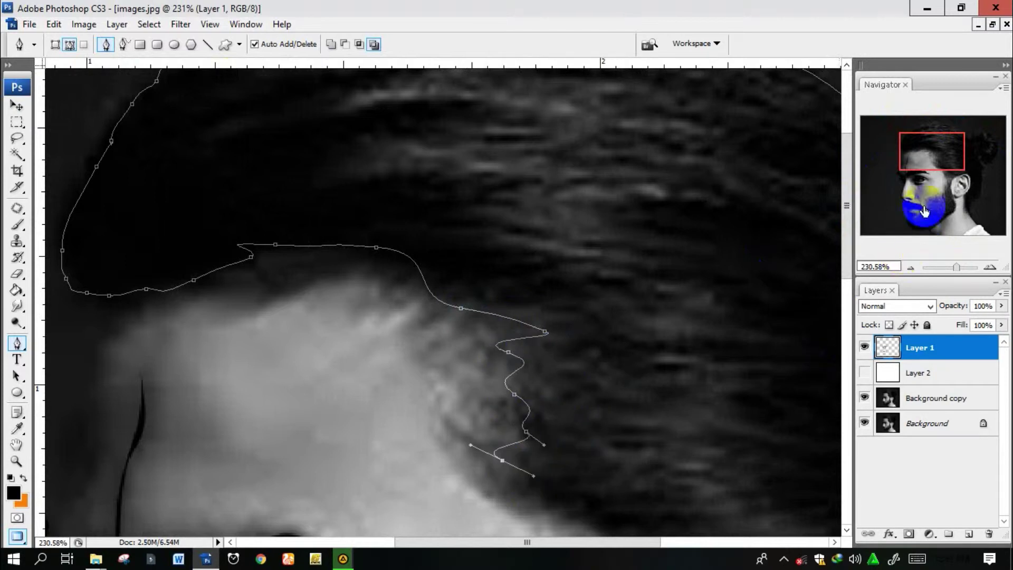
pyautogui.moveTo(925, 145); pyautogui.dragTo(937, 165)
pyautogui.click(463, 290)
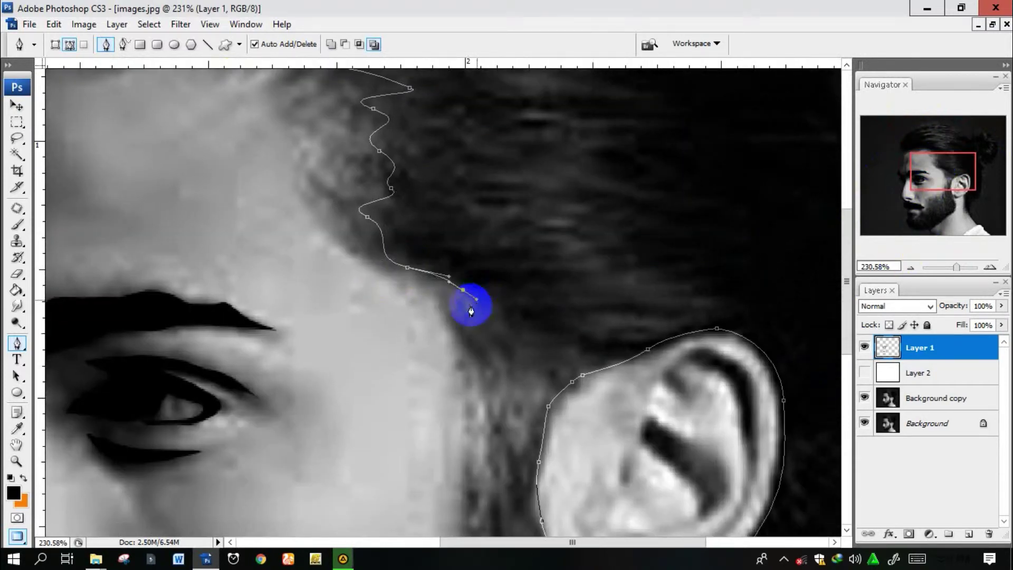
pyautogui.moveTo(466, 308); pyautogui.dragTo(481, 323)
pyautogui.moveTo(465, 341); pyautogui.dragTo(473, 353)
# Trace down the cheek and around the chin, closing the path below the lower lip
pyautogui.moveTo(925, 174)
pyautogui.mouseDown()
pyautogui.moveTo(932, 201)
pyautogui.moveTo(932, 186)
pyautogui.mouseUp()
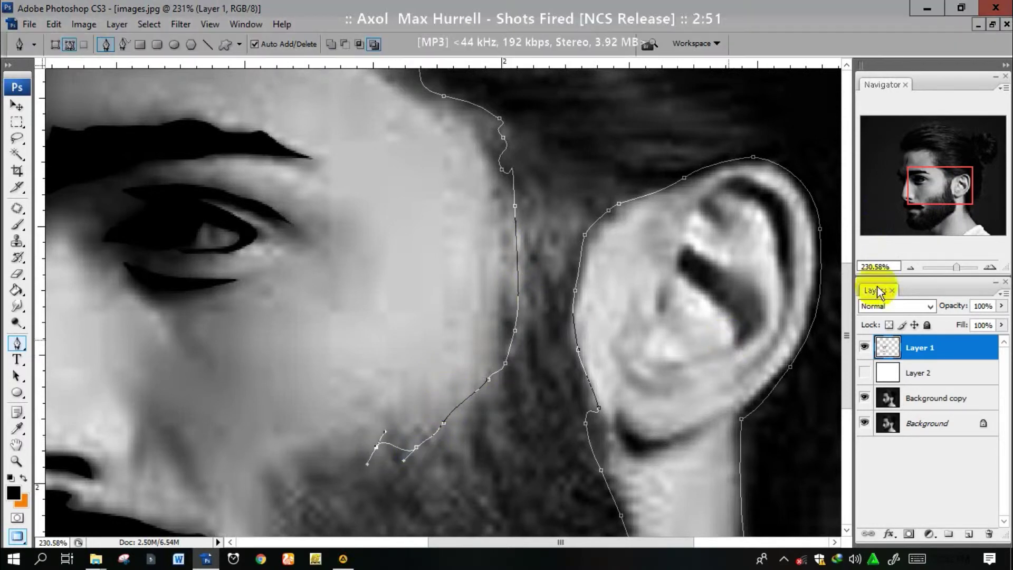
pyautogui.moveTo(919, 203); pyautogui.dragTo(909, 216)
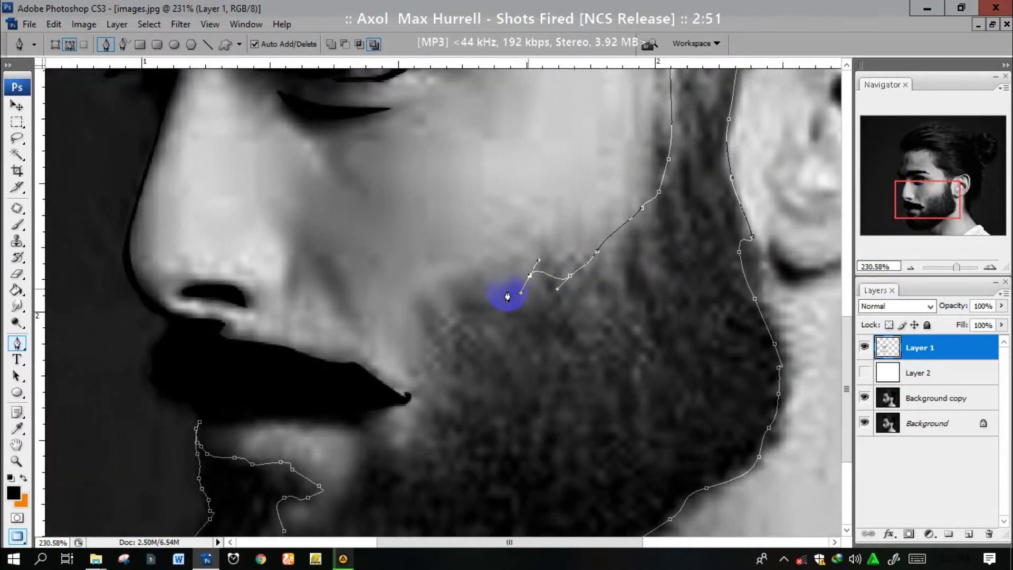
pyautogui.moveTo(455, 412); pyautogui.dragTo(445, 423)
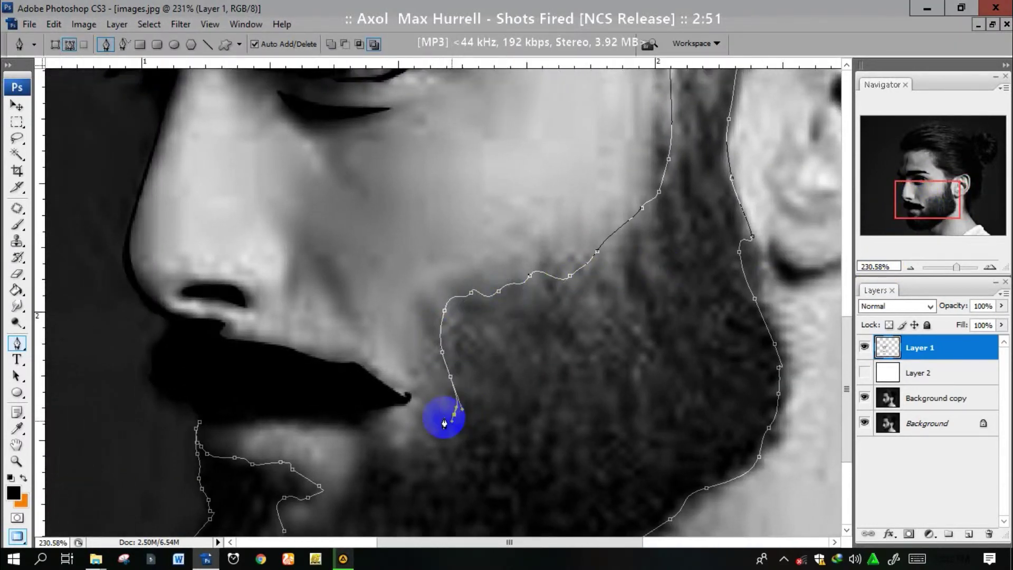
pyautogui.click(415, 438)
pyautogui.click(398, 448)
pyautogui.click(379, 459)
pyautogui.moveTo(365, 475); pyautogui.dragTo(360, 494)
pyautogui.moveTo(903, 203); pyautogui.dragTo(895, 217)
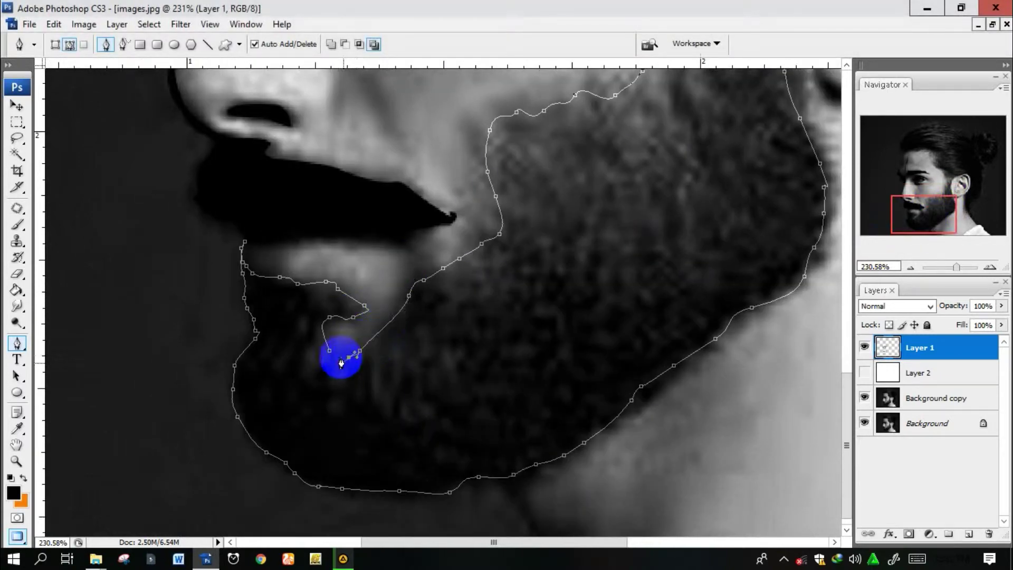
pyautogui.scroll(-2, 536, 255)
# Fill the closed head path with the black foreground colour on Layer 1
pyautogui.scroll(-2, 542, 260)
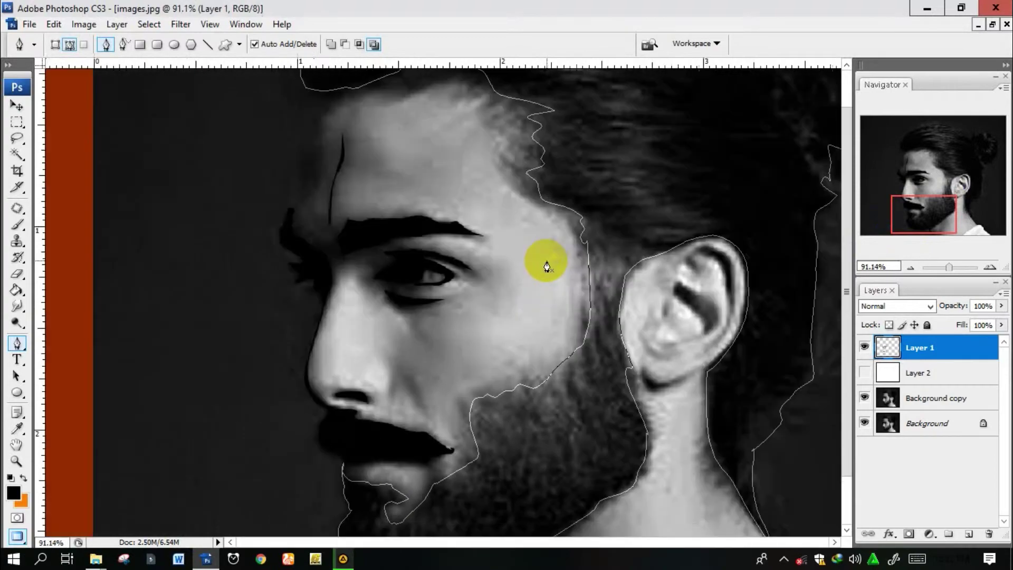
pyautogui.scroll(-1, 533, 259)
pyautogui.scroll(-1, 524, 259)
pyautogui.rightClick(451, 213)
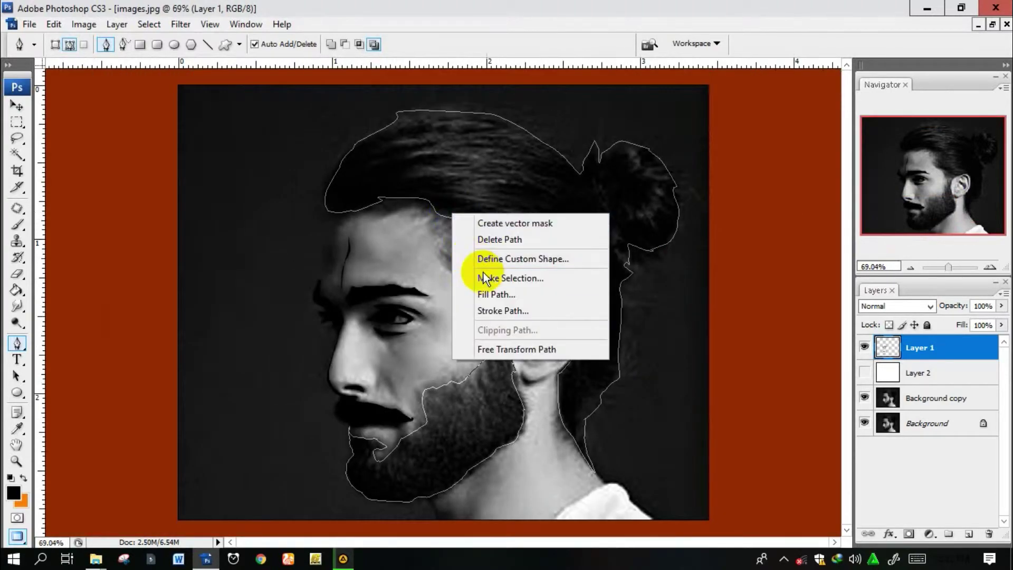
pyautogui.click(505, 298)
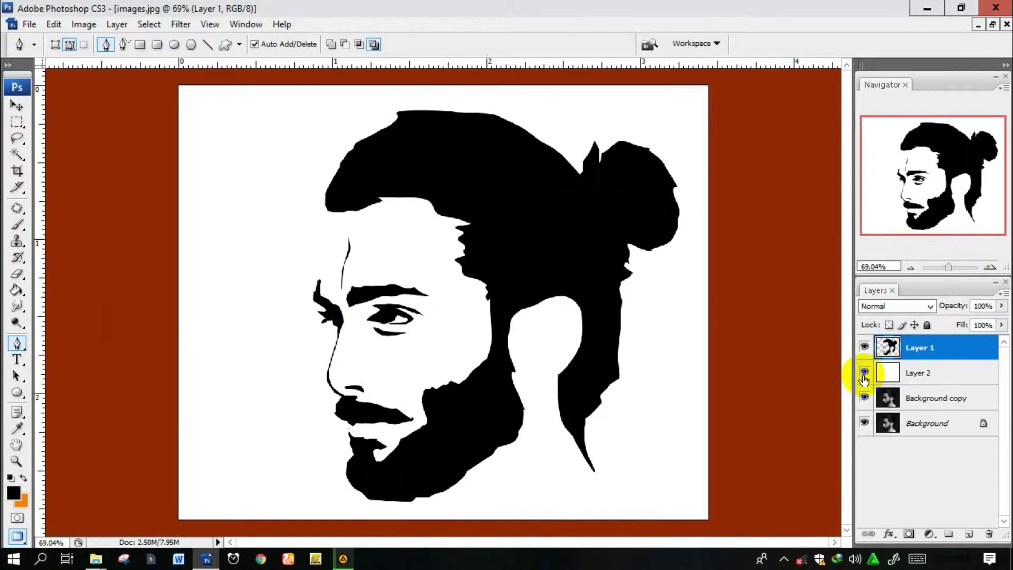
pyautogui.click(864, 373)
pyautogui.click(864, 374)
# Trace the hairline strip outline from the forehead down the temple with the Pen tool
pyautogui.scroll(2, 280, 208)
pyautogui.scroll(2, 281, 206)
pyautogui.scroll(1, 278, 199)
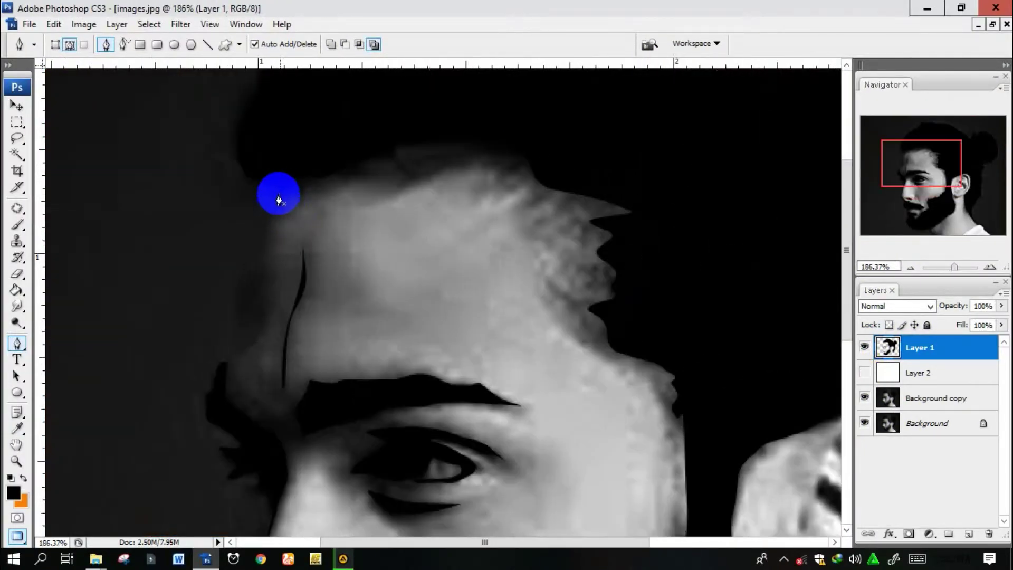
pyautogui.click(305, 182)
pyautogui.click(280, 218)
pyautogui.click(268, 270)
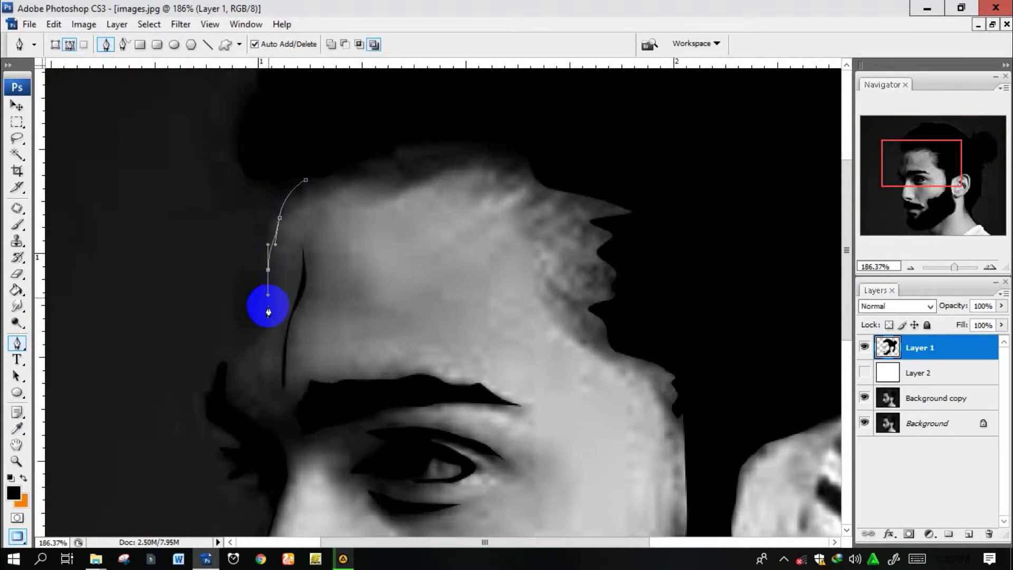
pyautogui.click(266, 319)
pyautogui.moveTo(251, 341); pyautogui.dragTo(234, 363)
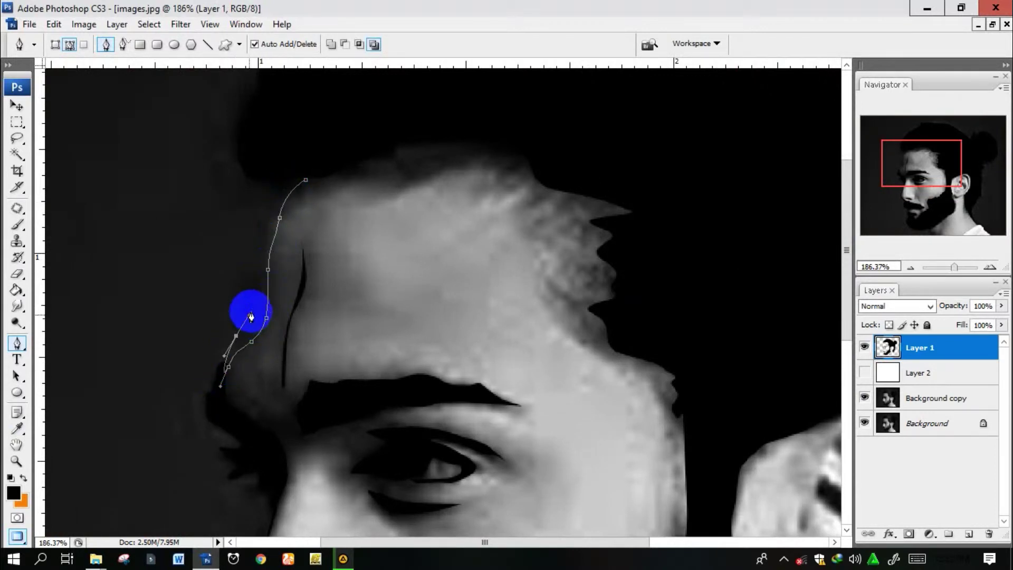
# Close the hairline outline back at its start and fill the path with black
pyautogui.click(254, 288)
pyautogui.click(265, 225)
pyautogui.click(277, 186)
pyautogui.click(304, 180)
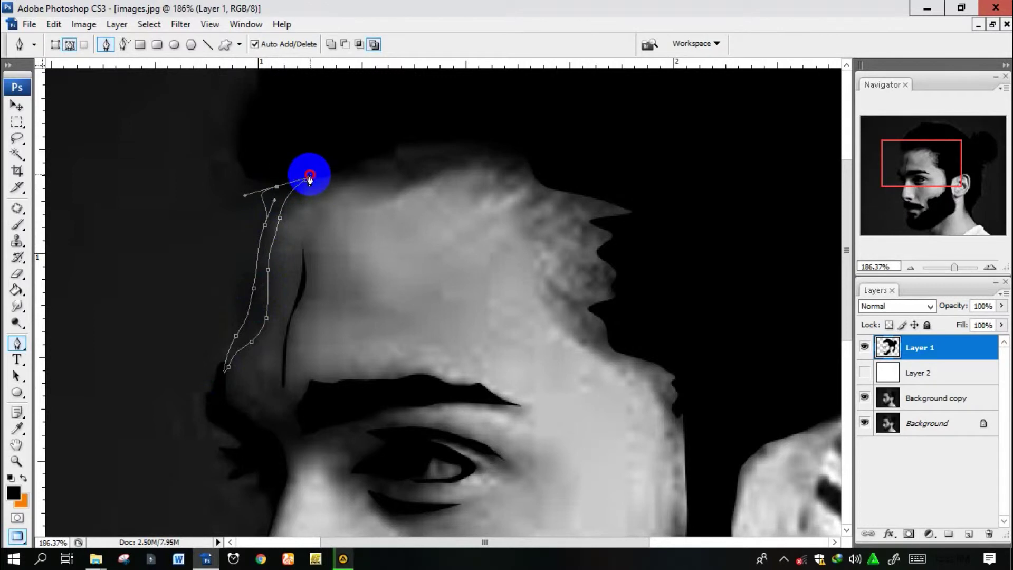
pyautogui.rightClick(354, 127)
pyautogui.click(400, 211)
pyautogui.press('Return')
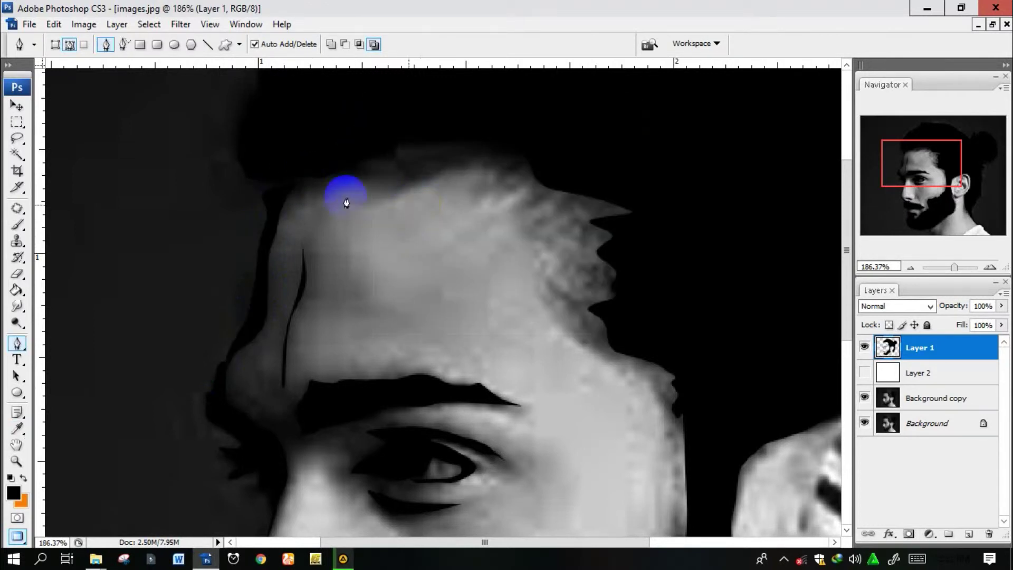
# Draw a curved path along the top of the forehead and fill it black
pyautogui.click(355, 144)
pyautogui.click(277, 204)
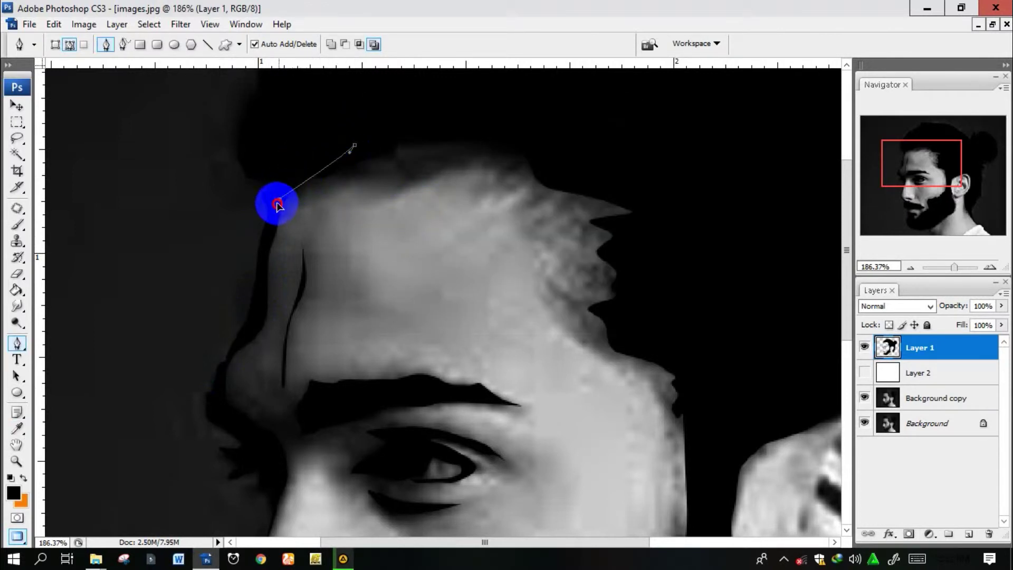
pyautogui.moveTo(279, 199); pyautogui.dragTo(310, 150)
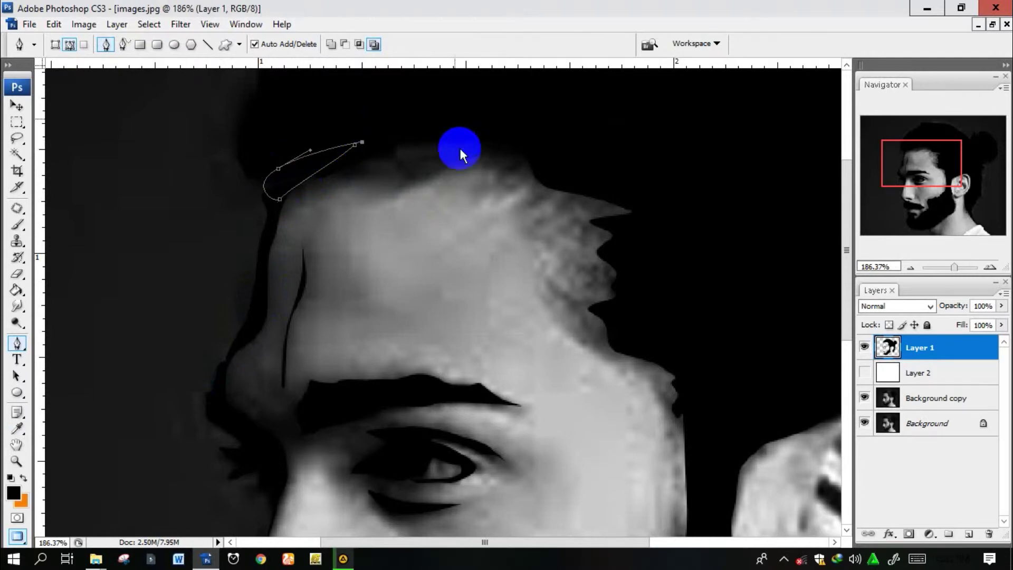
pyautogui.rightClick(460, 153)
pyautogui.click(481, 200)
pyautogui.press('Return')
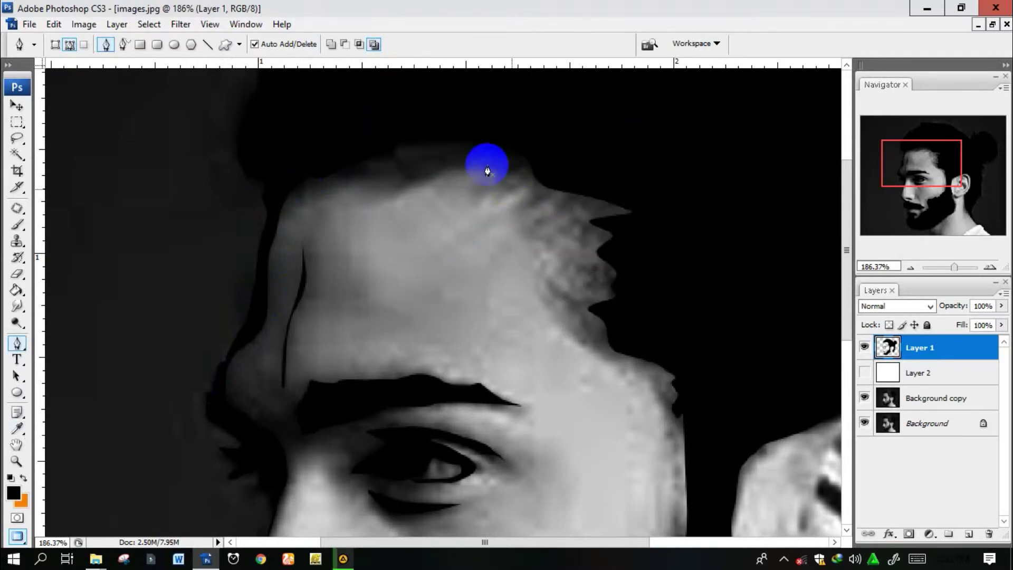
pyautogui.moveTo(907, 176)
pyautogui.mouseDown()
pyautogui.moveTo(913, 207)
pyautogui.moveTo(934, 203)
pyautogui.mouseUp()
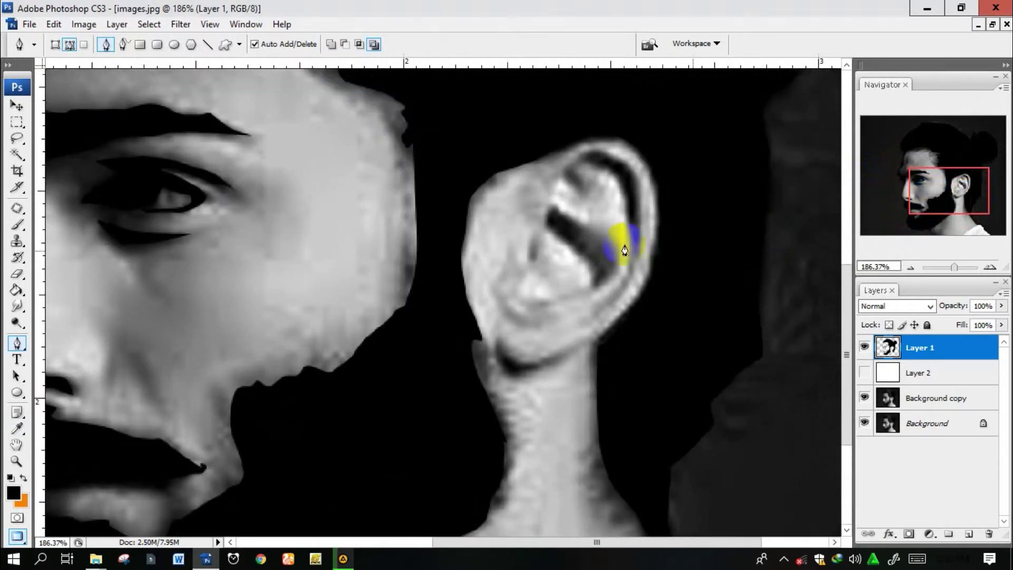
# Trace a curved Pen path along the ear's inner folds down toward the earlobe
pyautogui.click(610, 205)
pyautogui.click(532, 256)
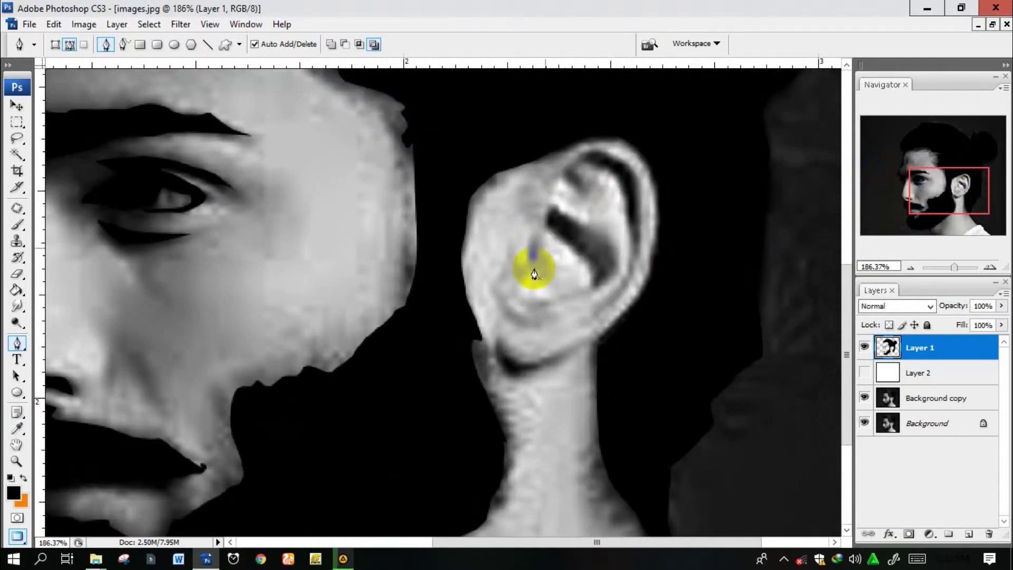
pyautogui.click(515, 294)
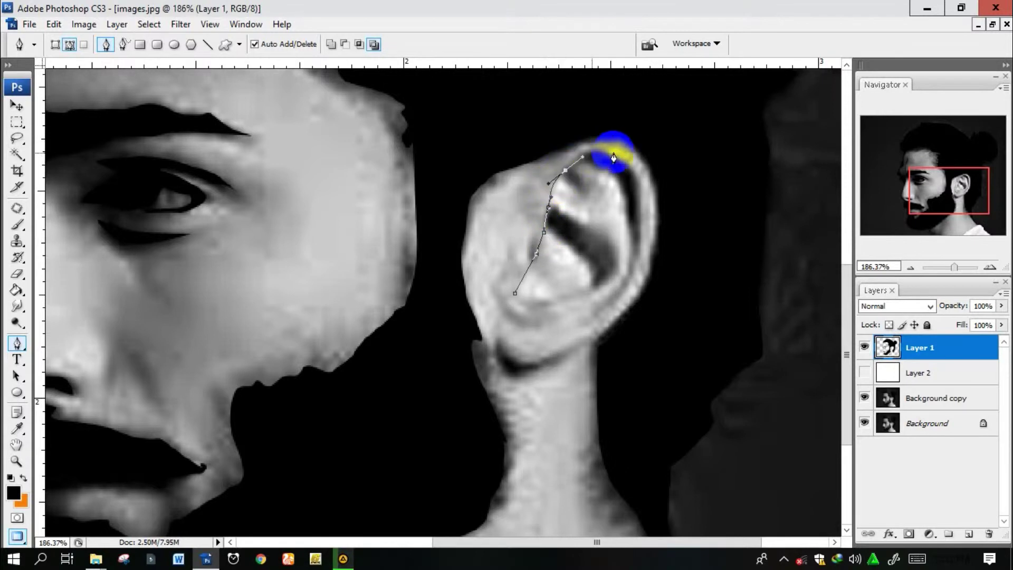
pyautogui.click(638, 196)
pyautogui.moveTo(639, 224)
pyautogui.mouseDown()
pyautogui.moveTo(639, 246)
pyautogui.moveTo(620, 182)
pyautogui.mouseUp()
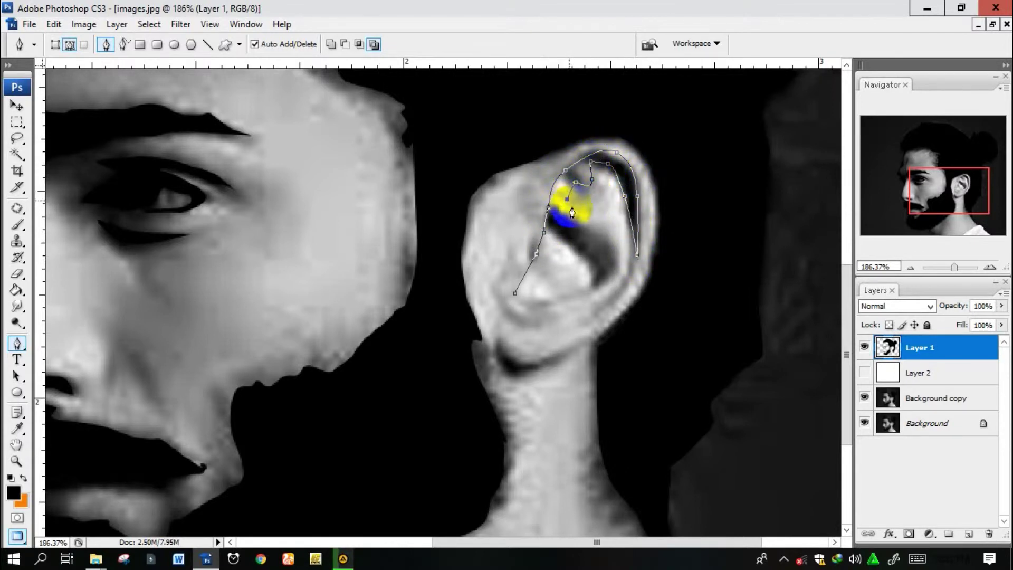
pyautogui.moveTo(607, 247); pyautogui.dragTo(612, 273)
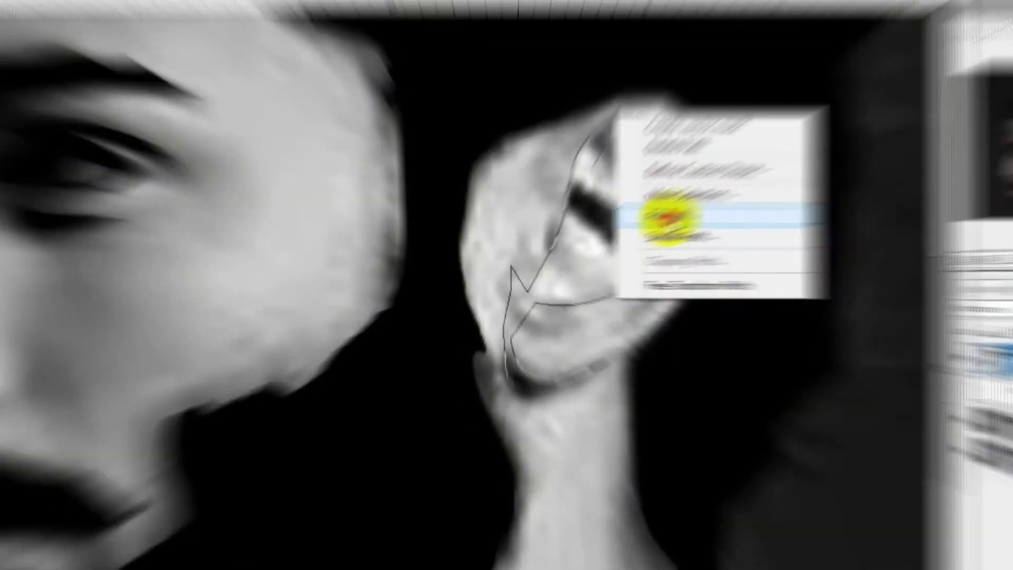
# Fill the shirt collar path at the base of the neck with black
pyautogui.scroll(-1, 663, 269)
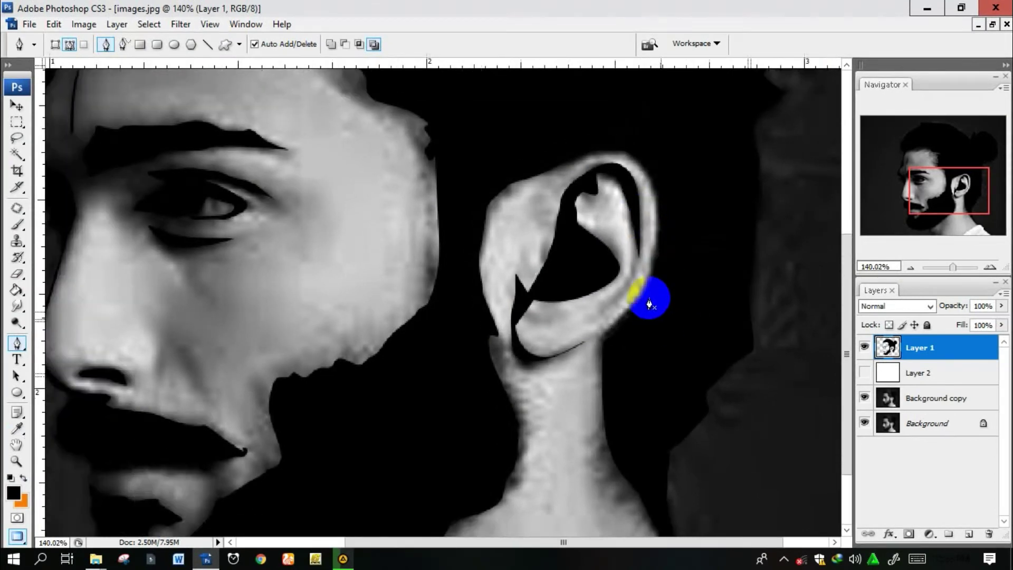
pyautogui.scroll(-1, 663, 269)
pyautogui.scroll(-1, 663, 269)
pyautogui.moveTo(928, 205); pyautogui.dragTo(942, 213)
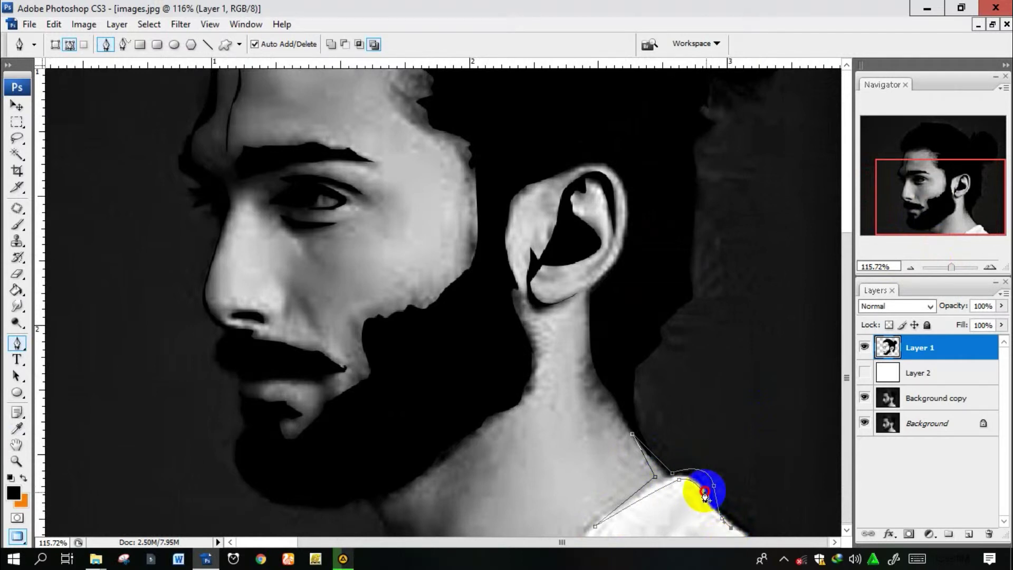
pyautogui.rightClick(705, 415)
pyautogui.click(734, 476)
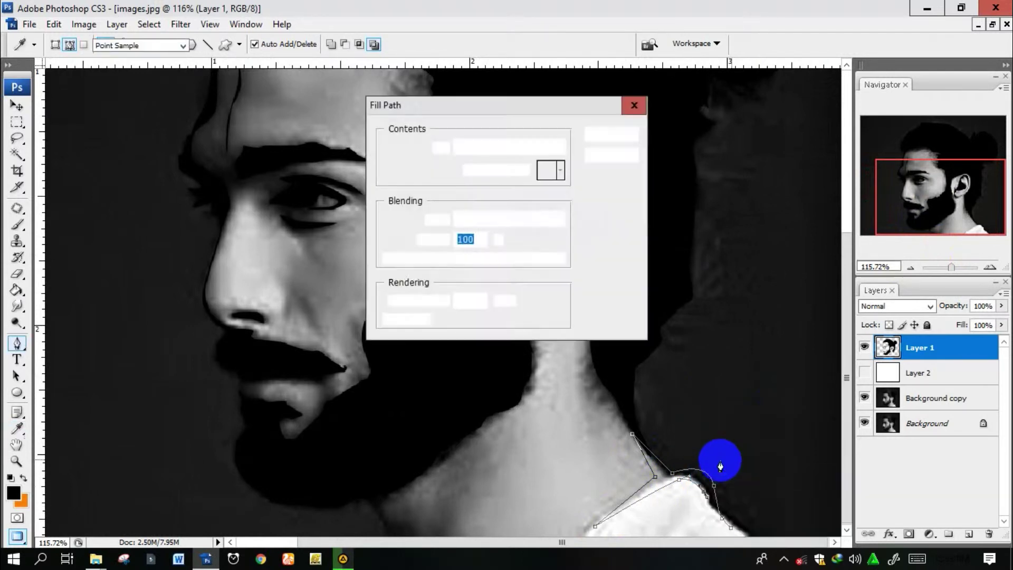
pyautogui.press('Return')
pyautogui.scroll(-3, 579, 351)
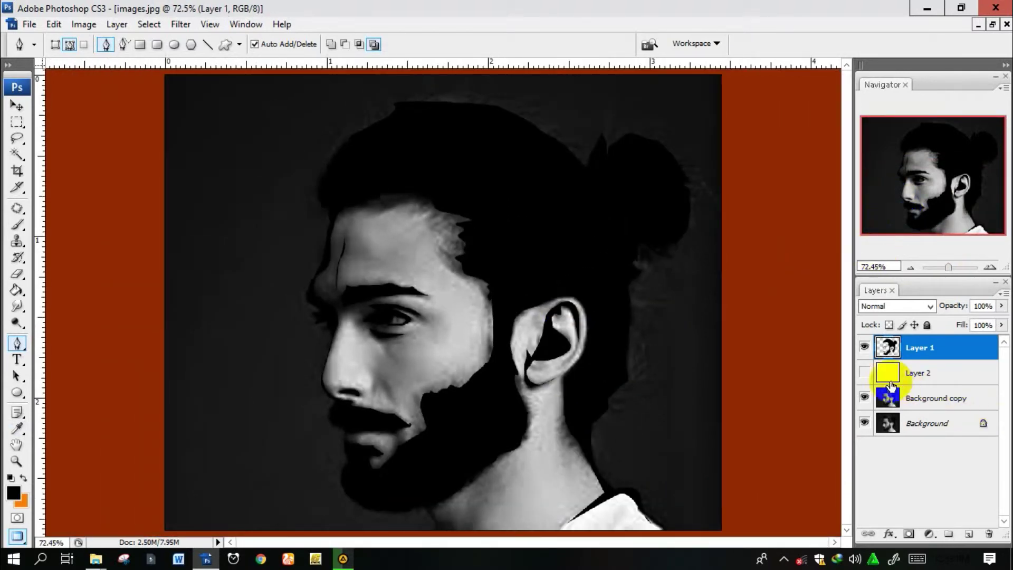
# Show the white Layer 2 behind the silhouette and convert the ear path into a selection
pyautogui.click(865, 374)
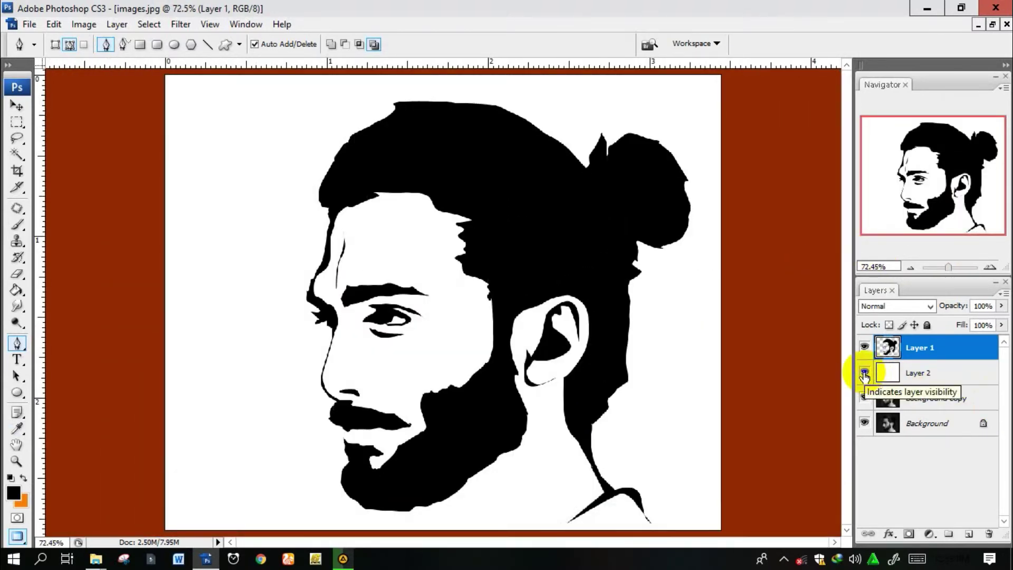
pyautogui.click(864, 373)
pyautogui.scroll(2, 531, 384)
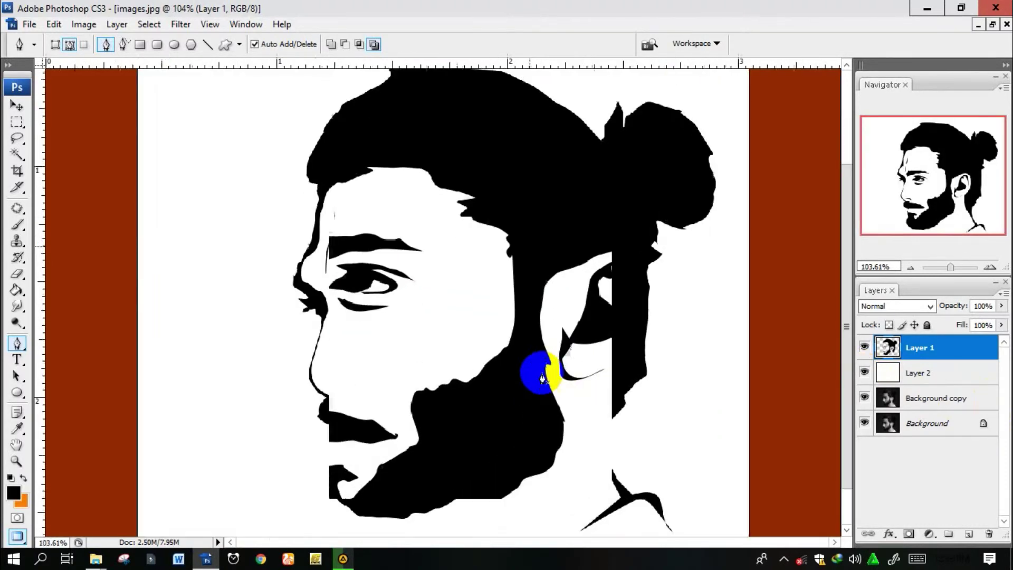
pyautogui.scroll(2, 538, 372)
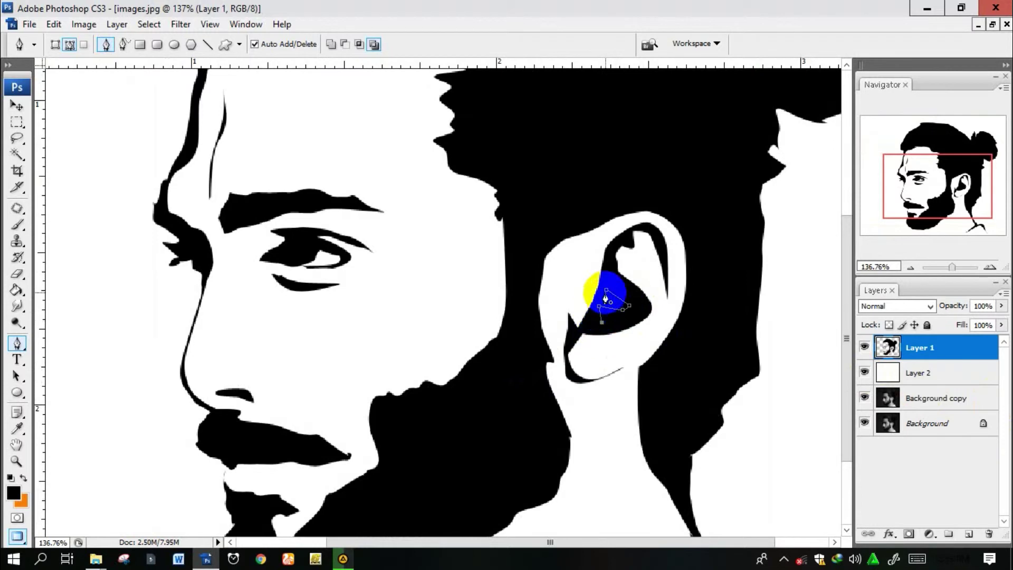
pyautogui.rightClick(614, 256)
pyautogui.click(659, 323)
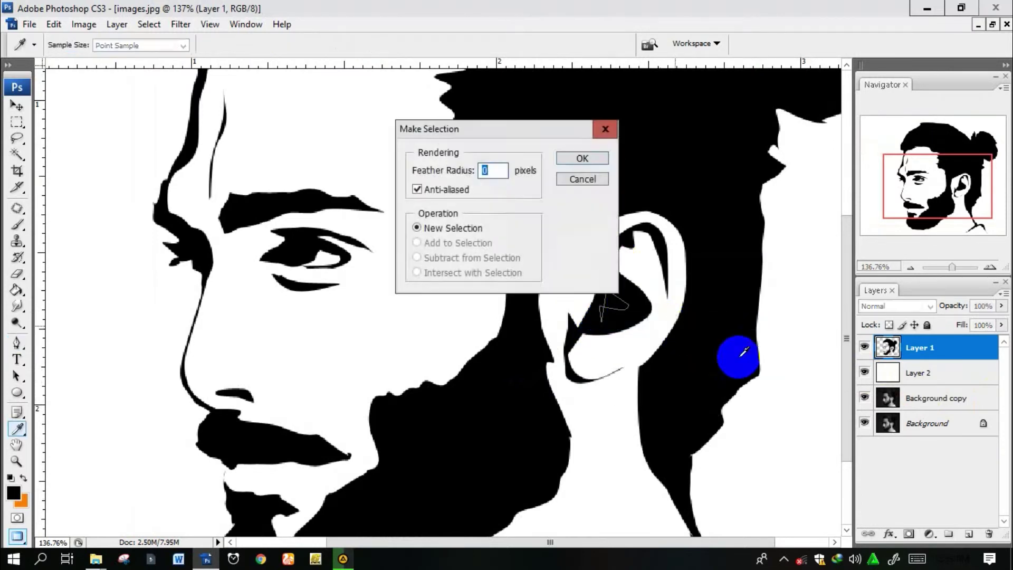
pyautogui.press('Return')
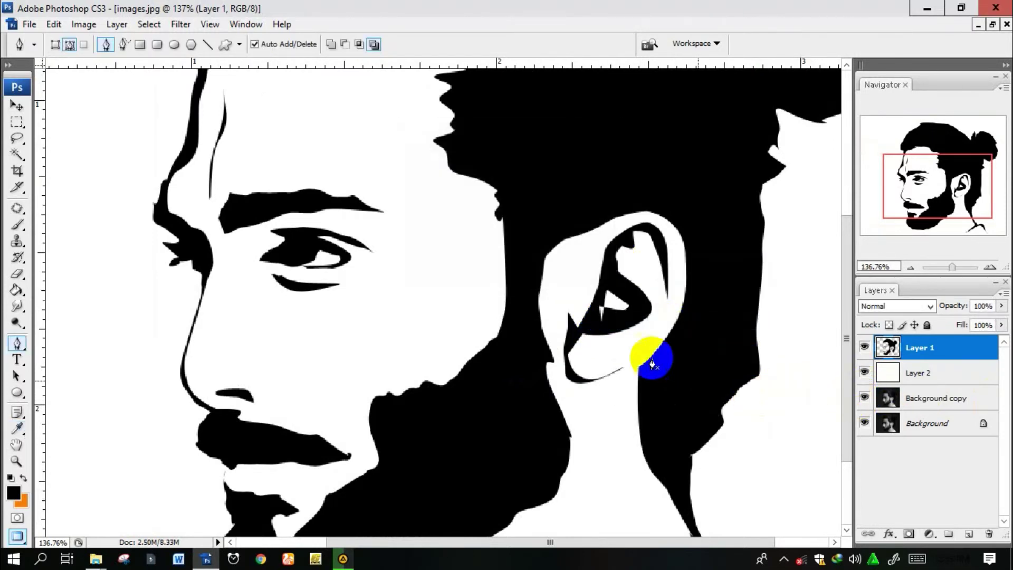
pyautogui.scroll(-2, 593, 275)
pyautogui.scroll(-4, 594, 272)
# Fill the white spot in the ear, then hide Layer 2 to reveal the grayscale photo
pyautogui.scroll(-1, 697, 344)
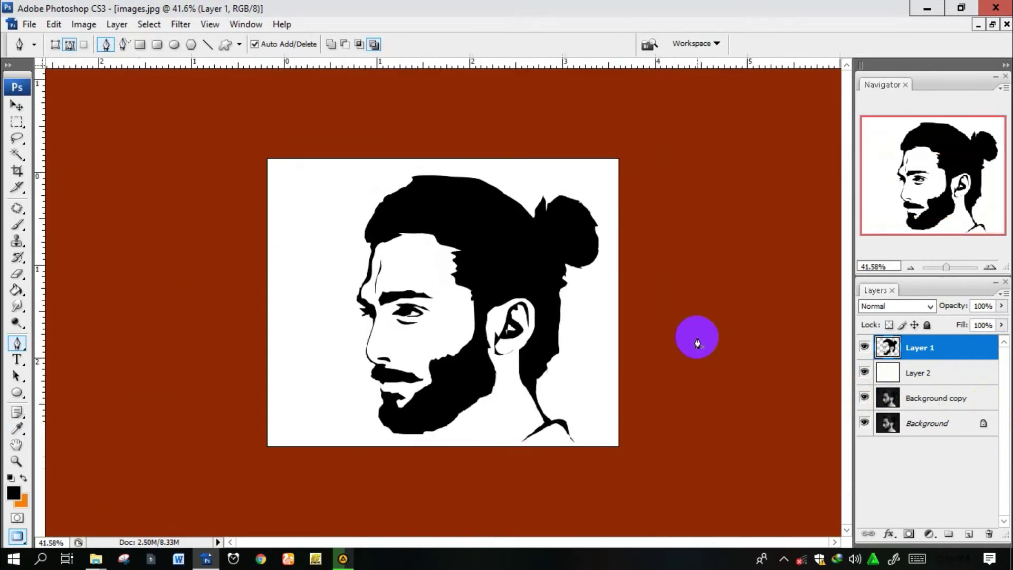
pyautogui.click(529, 306)
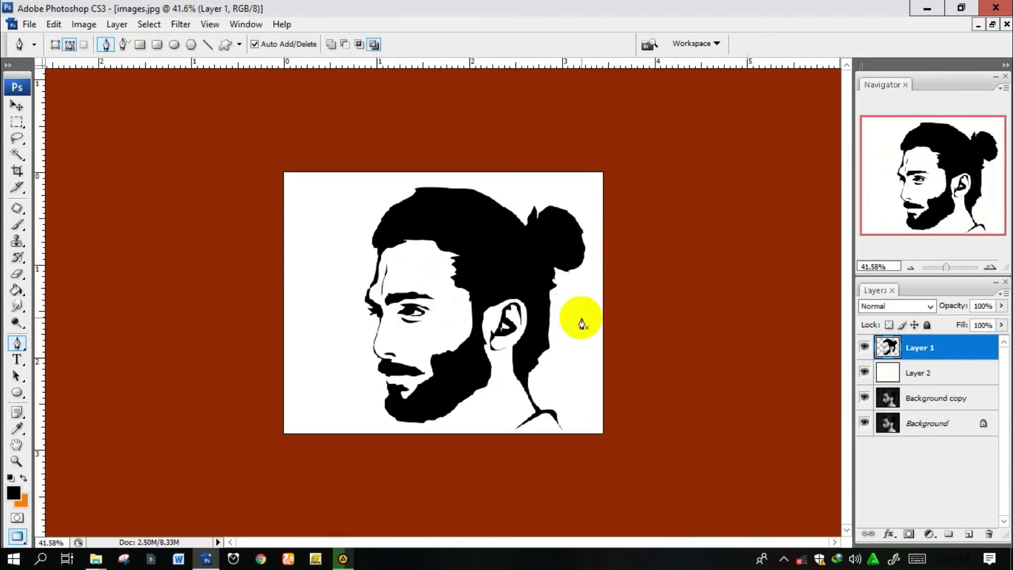
pyautogui.hotkey('ctrl', 'z')
pyautogui.scroll(-1, 543, 338)
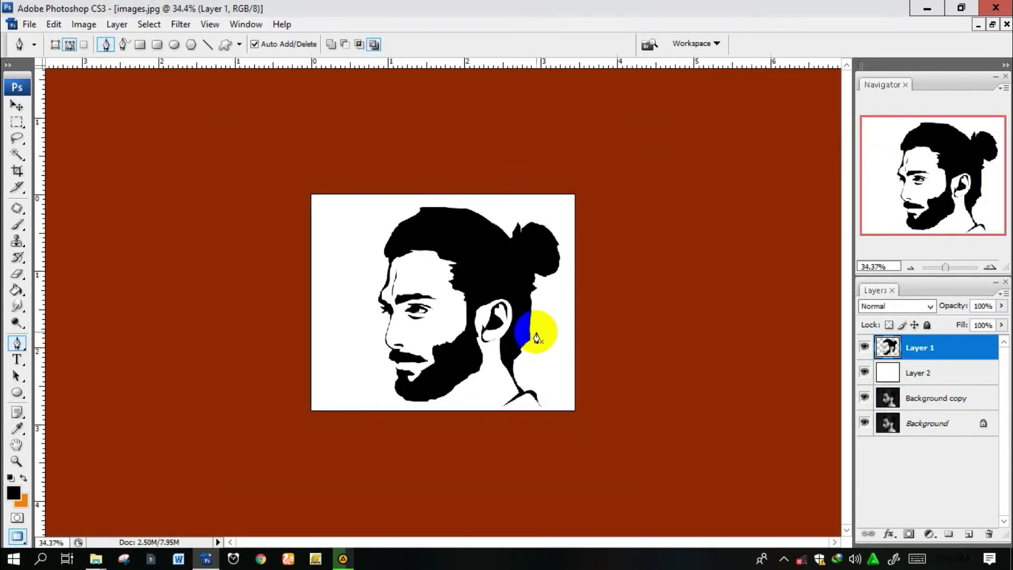
pyautogui.scroll(1, 574, 362)
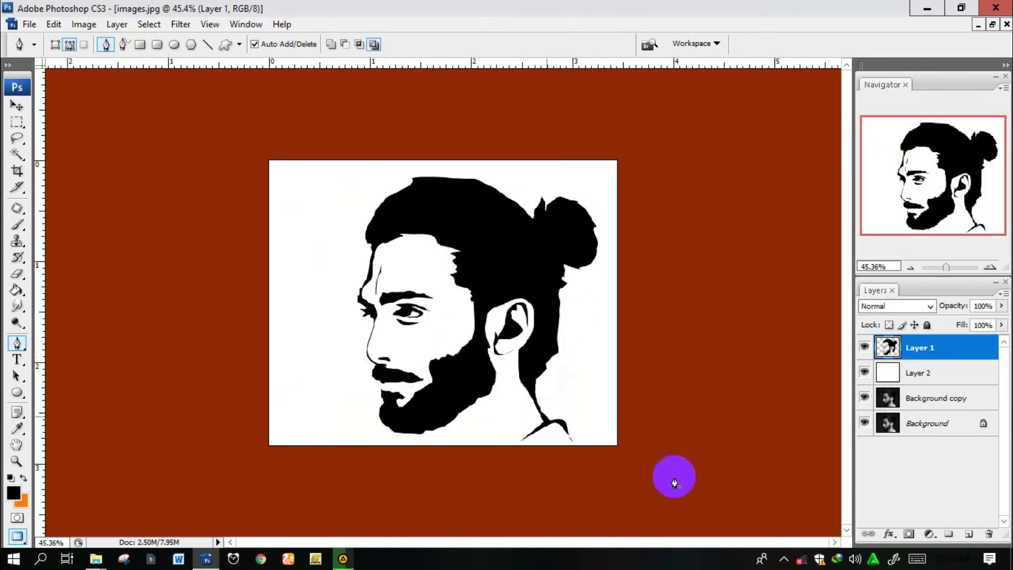
pyautogui.click(863, 348)
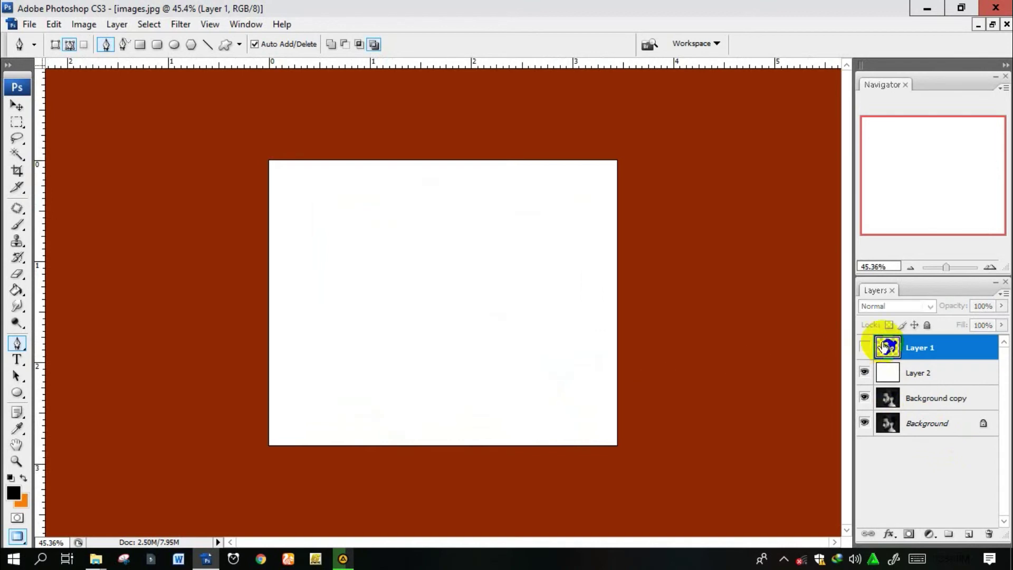
pyautogui.click(864, 349)
pyautogui.click(864, 373)
# Fill a short Pen path under the chin black and show the white Layer 2 again
pyautogui.scroll(1, 454, 454)
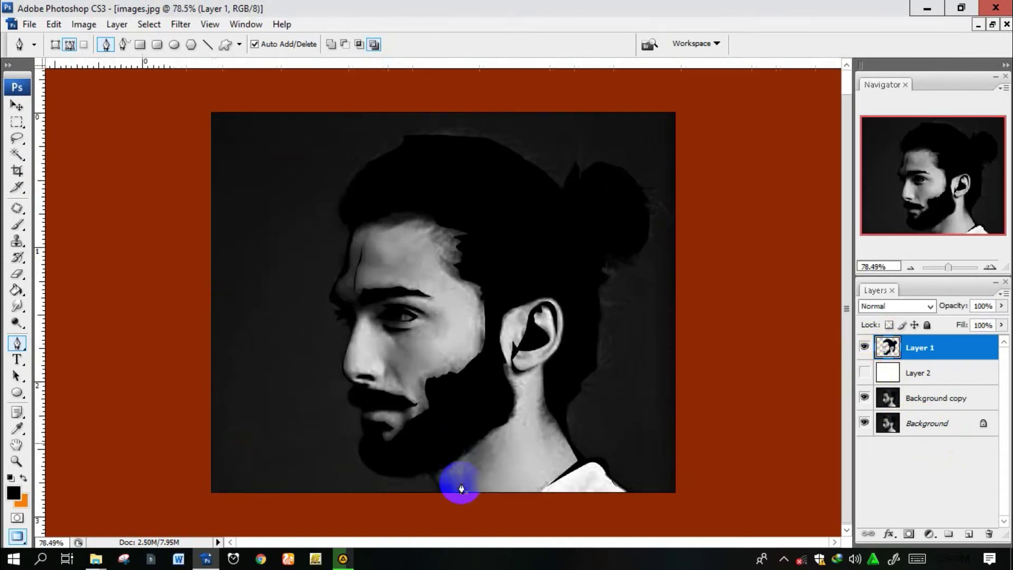
pyautogui.scroll(1, 461, 496)
pyautogui.scroll(-1, 464, 514)
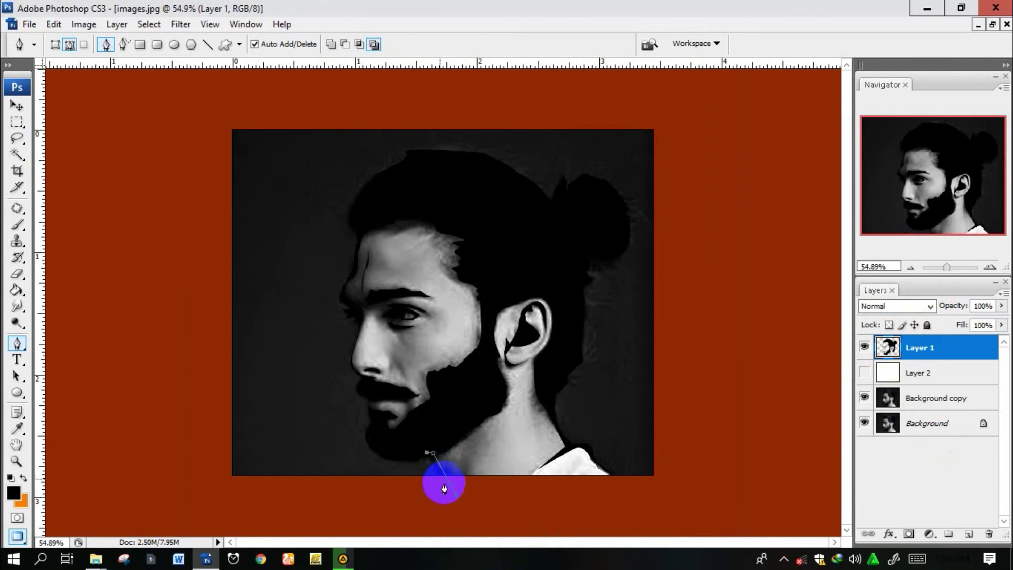
pyautogui.moveTo(444, 484); pyautogui.dragTo(456, 494)
pyautogui.rightClick(547, 364)
pyautogui.click(587, 443)
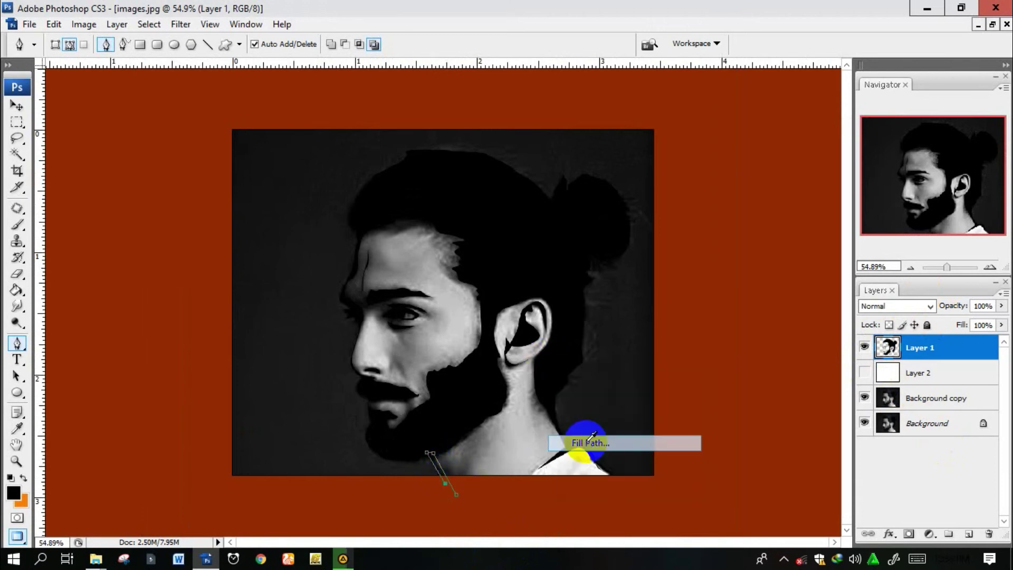
pyautogui.click(633, 446)
pyautogui.click(862, 379)
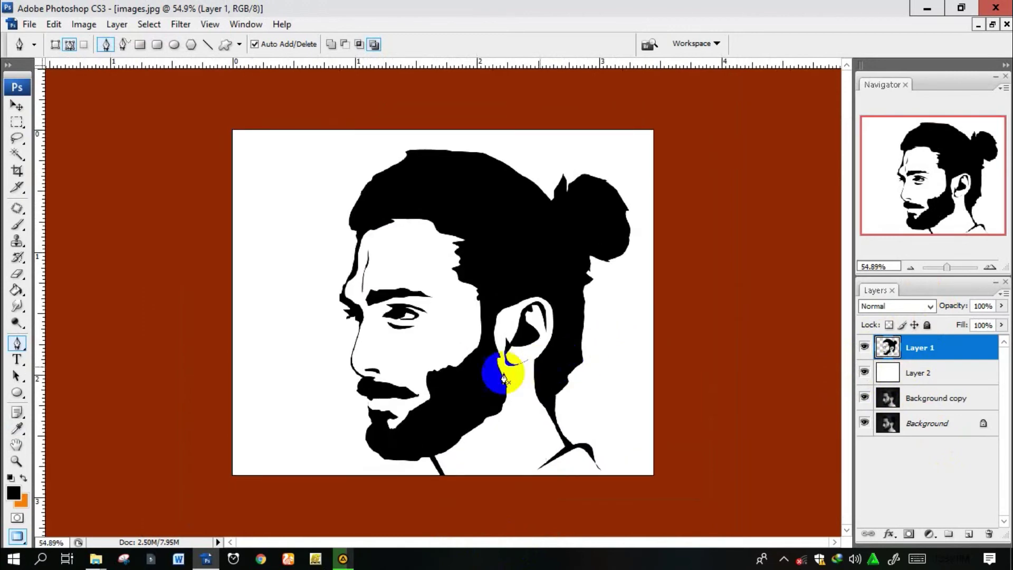
pyautogui.moveTo(947, 267); pyautogui.dragTo(950, 267)
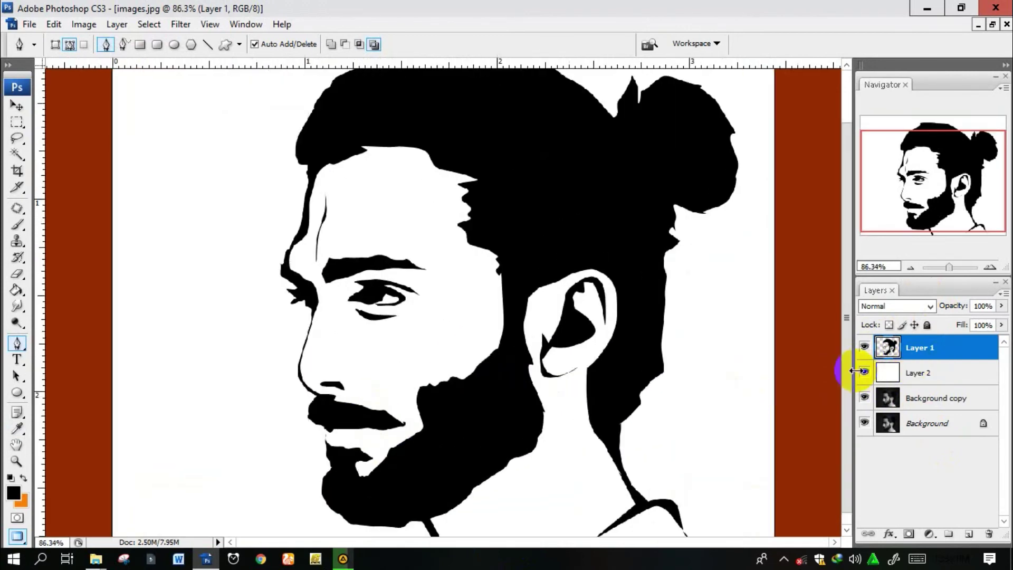
# Hide the white Layer 2 so the line art sits over the grayscale photo
pyautogui.click(864, 372)
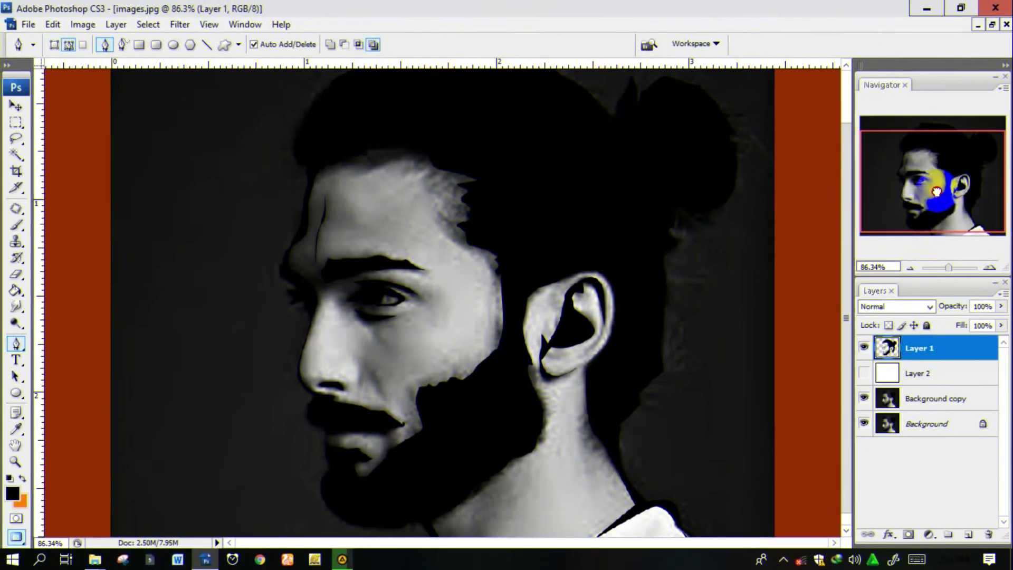